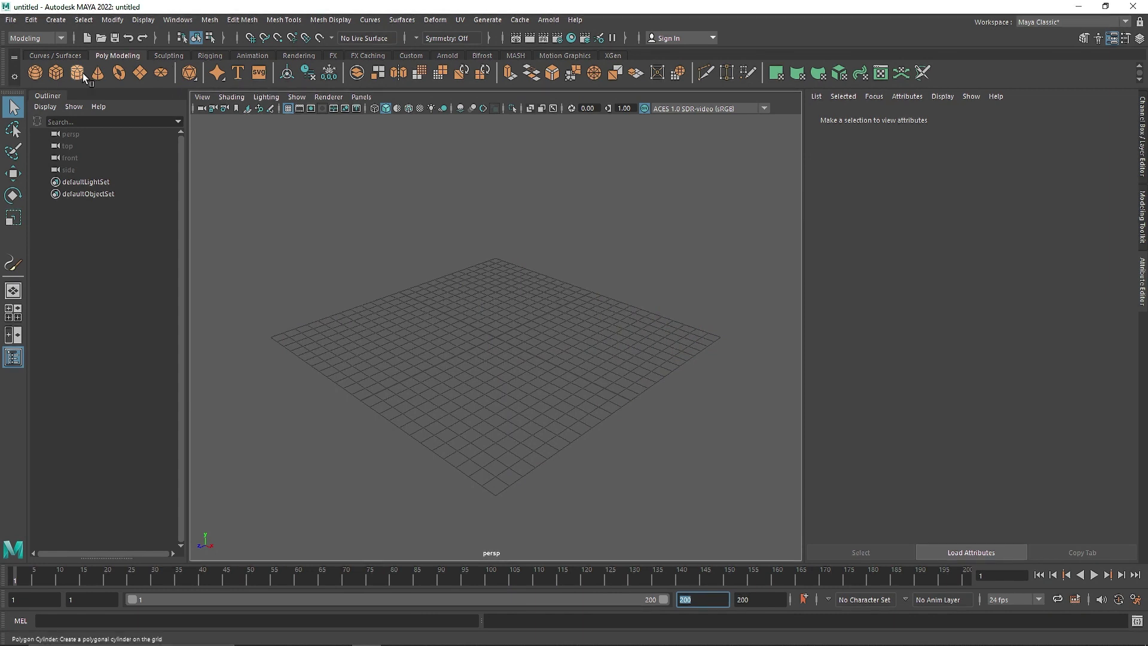
Create a polygon sphere at the origin and set both its axis and height subdivisions to 40
{"action": "left_click", "coordinate": [35, 73]}
{"action": "key", "text": "f"}
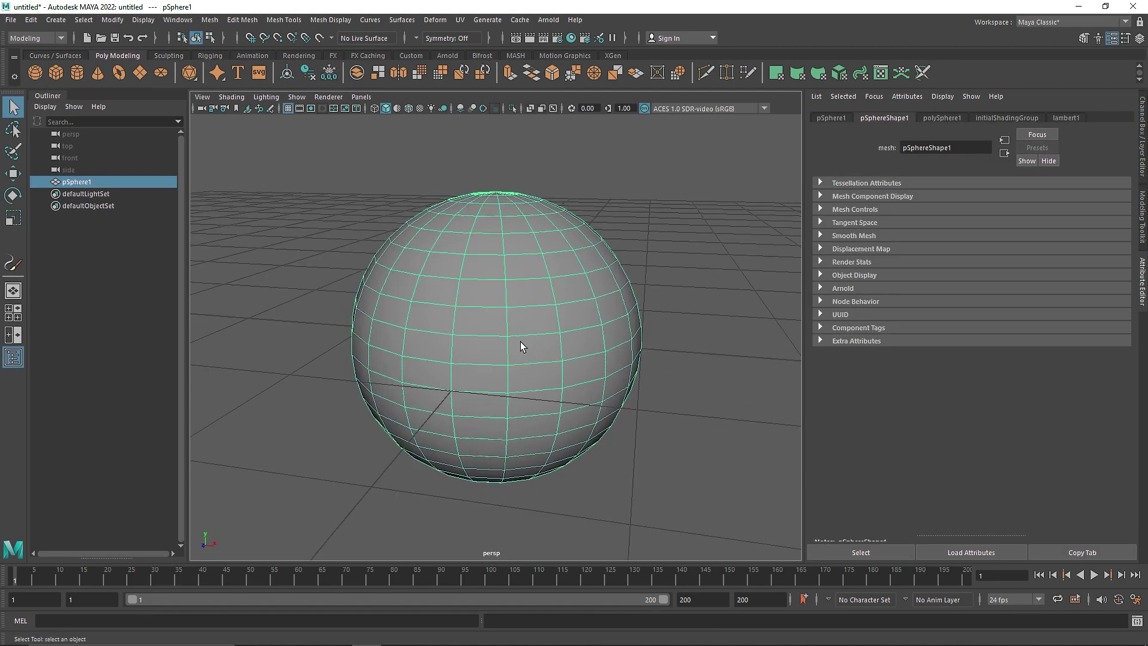
{"action": "scroll", "coordinate": [520, 342], "scroll_direction": "down", "scroll_amount": 5}
{"action": "key", "text": "ctrl+a"}
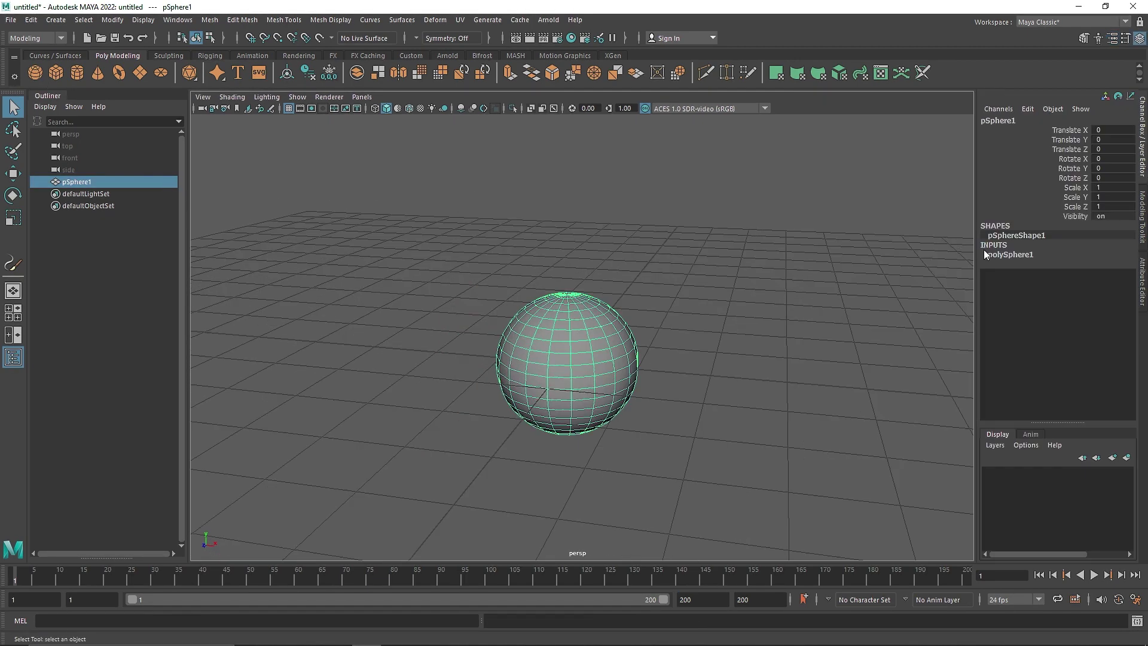
{"action": "left_click", "coordinate": [1010, 254]}
{"action": "left_click", "coordinate": [1106, 273]}
{"action": "left_click", "coordinate": [1107, 283]}
{"action": "type", "text": "40"}
{"action": "key", "text": "Return"}
{"action": "type", "text": "3"}
{"action": "key", "text": "Return"}
{"action": "left_click", "coordinate": [607, 328]}
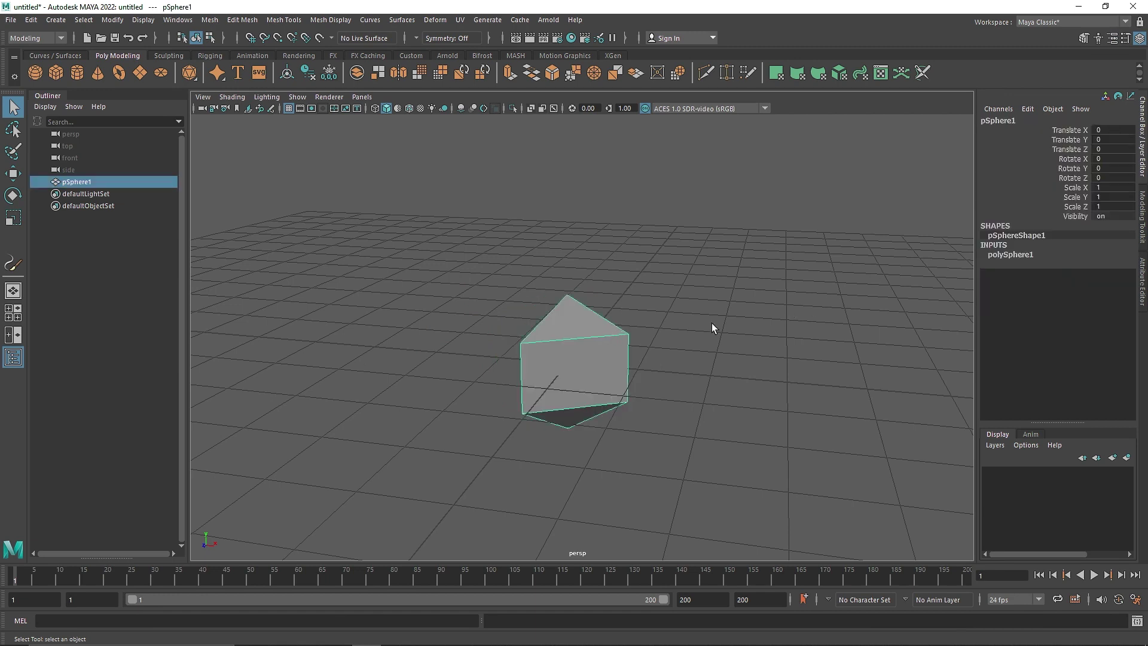
Restore the sphere's axis and height subdivisions to 40
{"action": "left_click", "coordinate": [1033, 255]}
{"action": "left_click_drag", "start_coordinate": [1112, 274], "coordinate": [1117, 282]}
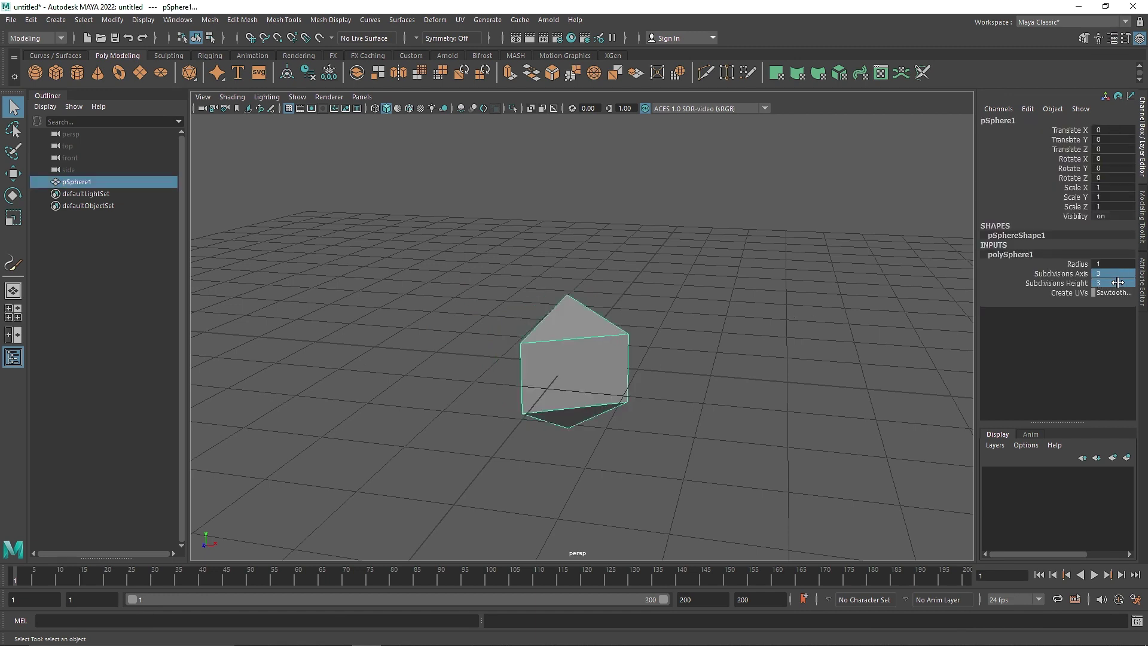
{"action": "type", "text": "40"}
{"action": "key", "text": "Return"}
{"action": "left_click", "coordinate": [852, 357]}
{"action": "left_click", "coordinate": [522, 362]}
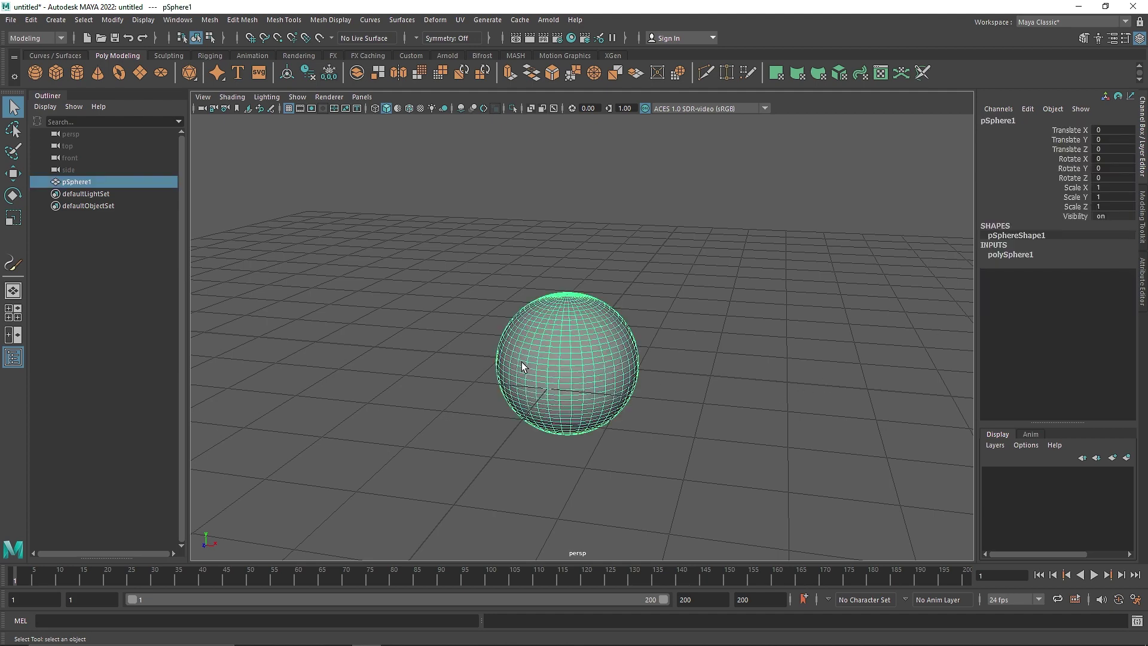
{"action": "key", "text": "space"}
{"action": "key", "text": "space"}
{"action": "key", "text": "space"}
{"action": "key", "text": "space"}
{"action": "scroll", "coordinate": [593, 289], "scroll_direction": "up", "scroll_amount": 4}
{"action": "middle_click_drag", "start_coordinate": [586, 355], "coordinate": [581, 359], "text": "alt"}
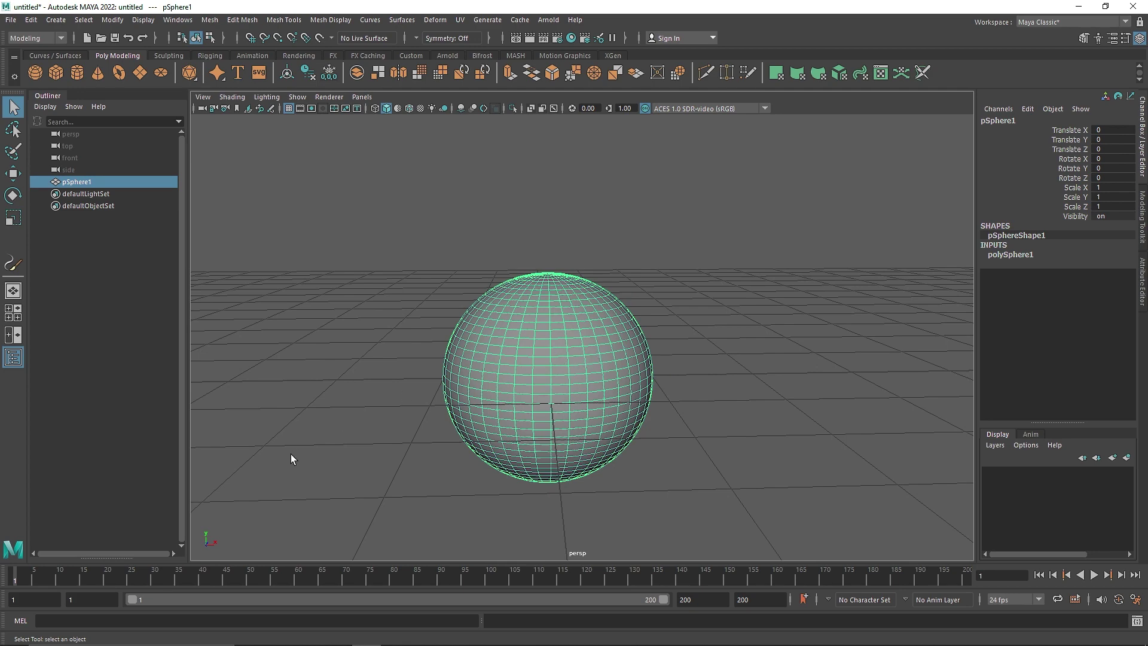
{"action": "left_click_drag", "start_coordinate": [507, 420], "coordinate": [507, 393], "text": "alt"}
In the front view, switch the sphere to face selection and select all faces of its upper half
{"action": "key", "text": "space"}
{"action": "key", "text": "space"}
{"action": "scroll", "coordinate": [564, 379], "scroll_direction": "up", "scroll_amount": 6}
{"action": "middle_click_drag", "start_coordinate": [439, 447], "coordinate": [502, 365], "text": "alt"}
{"action": "scroll", "coordinate": [504, 361], "scroll_direction": "up", "scroll_amount": 3}
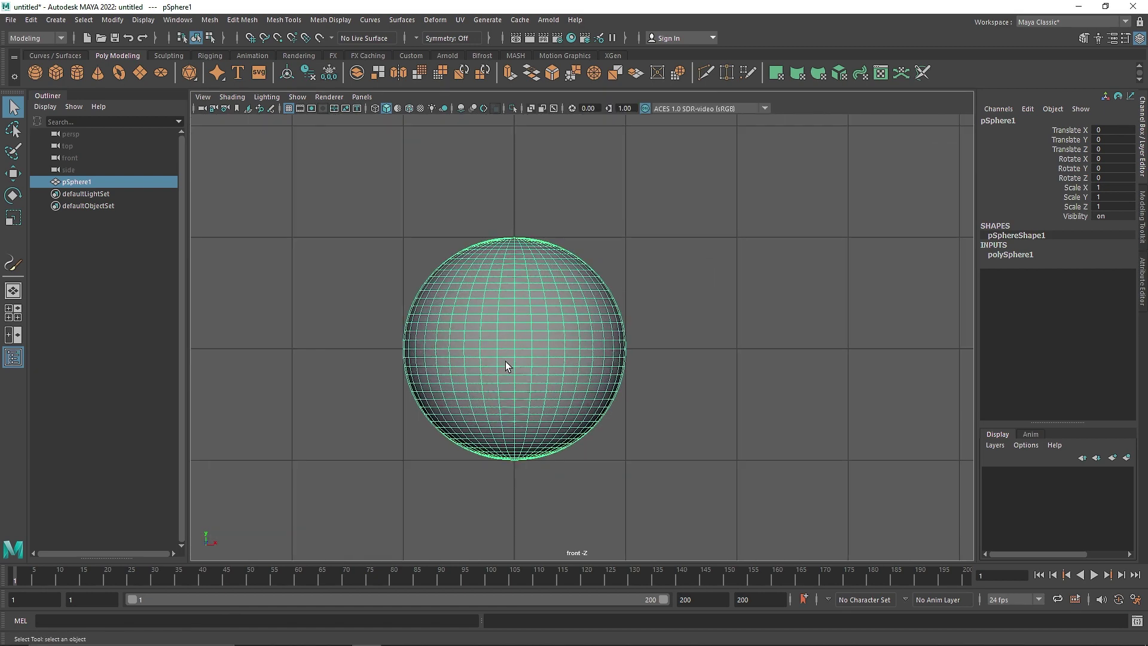
{"action": "right_click_drag", "start_coordinate": [537, 275], "coordinate": [537, 307]}
{"action": "left_click_drag", "start_coordinate": [205, 146], "coordinate": [764, 343]}
Assign a new aiStandardSurface material named Up with a black base color to the selected upper-half faces
{"action": "right_click_drag", "start_coordinate": [517, 263], "coordinate": [512, 565]}
{"action": "left_click", "coordinate": [421, 323]}
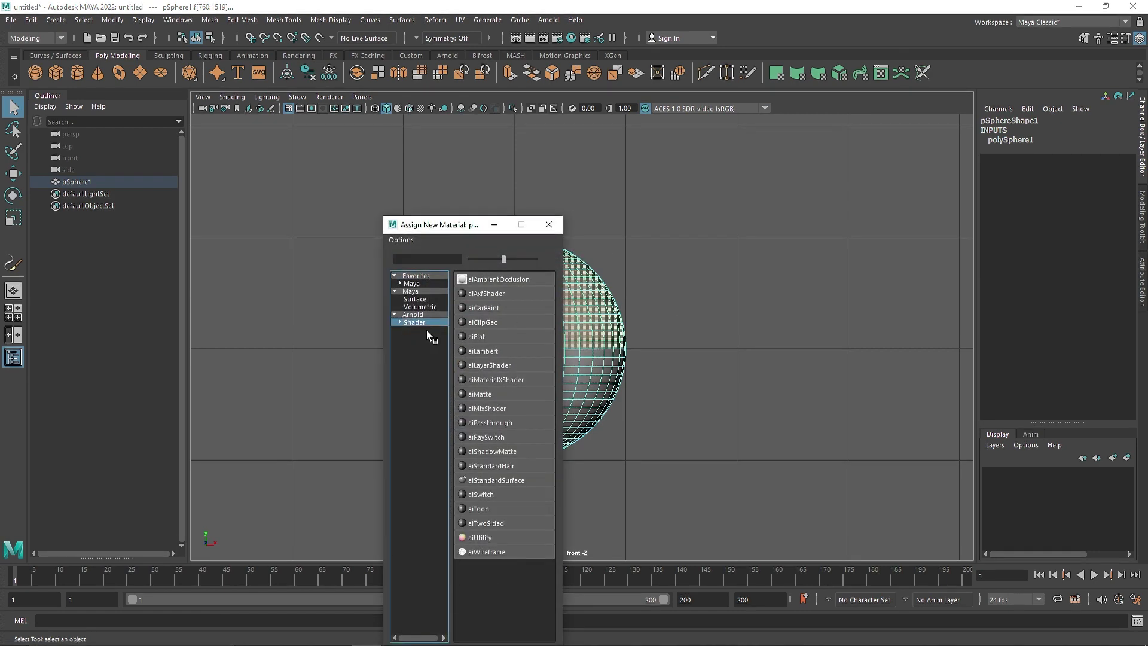
{"action": "left_click", "coordinate": [508, 482]}
{"action": "left_click", "coordinate": [1080, 118]}
{"action": "left_click_drag", "start_coordinate": [971, 147], "coordinate": [801, 152]}
{"action": "type", "text": "Up"}
{"action": "key", "text": "Return"}
{"action": "left_click", "coordinate": [934, 272]}
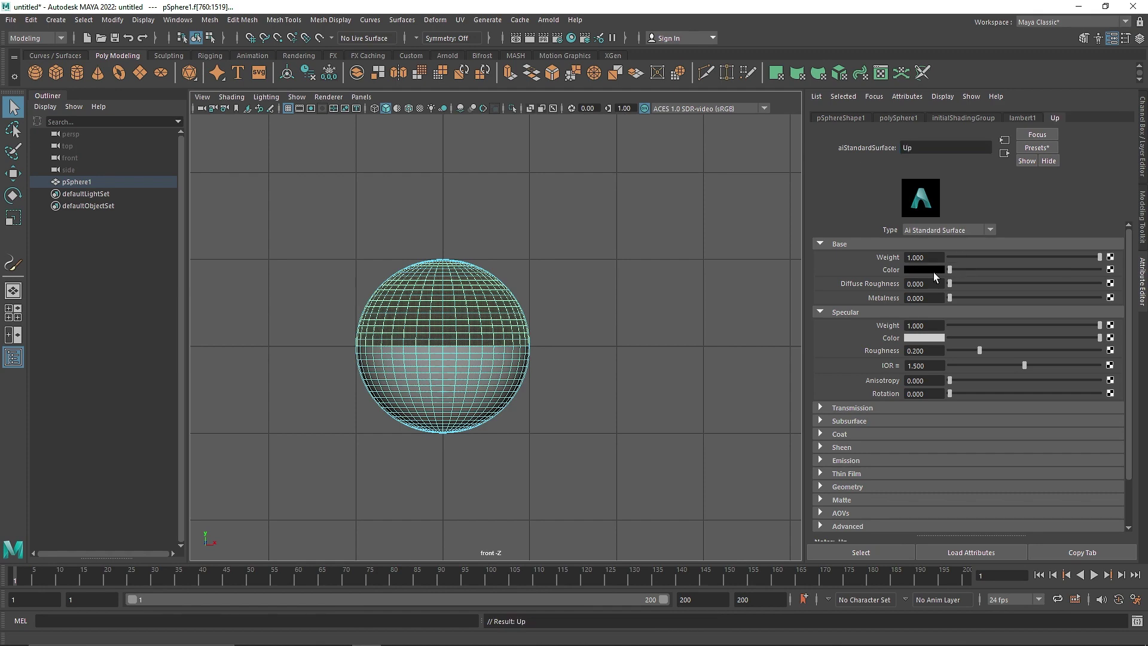
Invert the face selection to the sphere's lower half and assign it a new aiStandardSurface material named Down
{"action": "mouse_move", "coordinate": [345, 304]}
{"action": "right_mouse_down"}
{"action": "mouse_move", "coordinate": [369, 274]}
{"action": "mouse_move", "coordinate": [343, 305]}
{"action": "right_mouse_up"}
{"action": "key", "text": "ctrl+shift+i"}
{"action": "right_click_drag", "start_coordinate": [449, 304], "coordinate": [446, 610]}
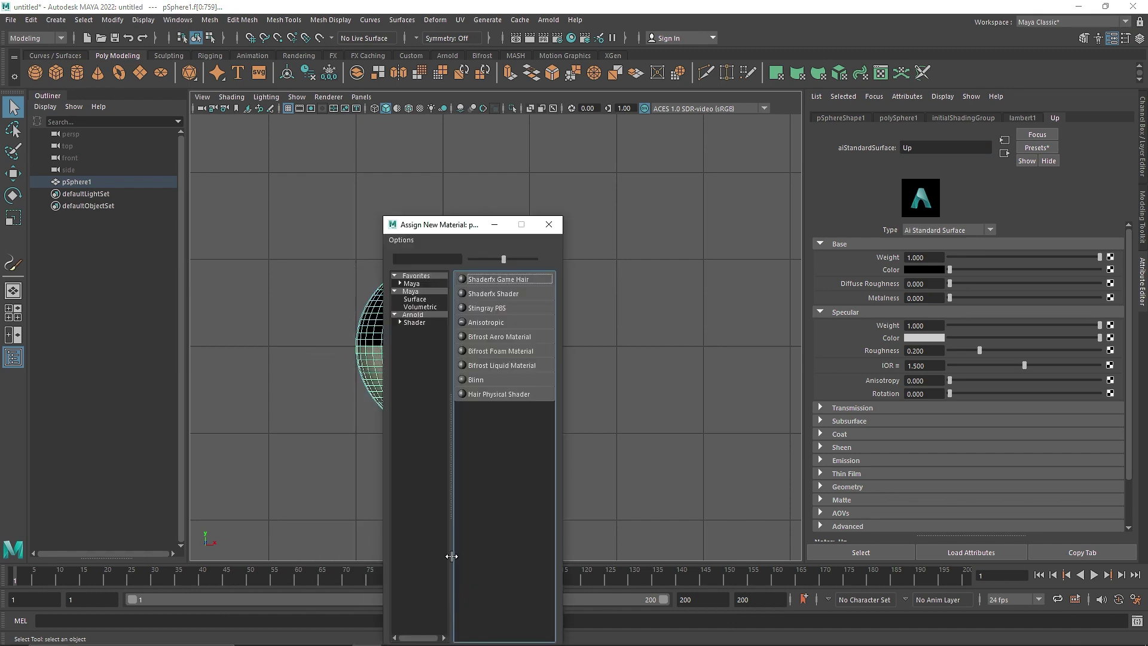
{"action": "left_click", "coordinate": [415, 321]}
{"action": "left_click", "coordinate": [504, 479]}
{"action": "left_click_drag", "start_coordinate": [974, 147], "coordinate": [828, 144]}
{"action": "type", "text": "Down"}
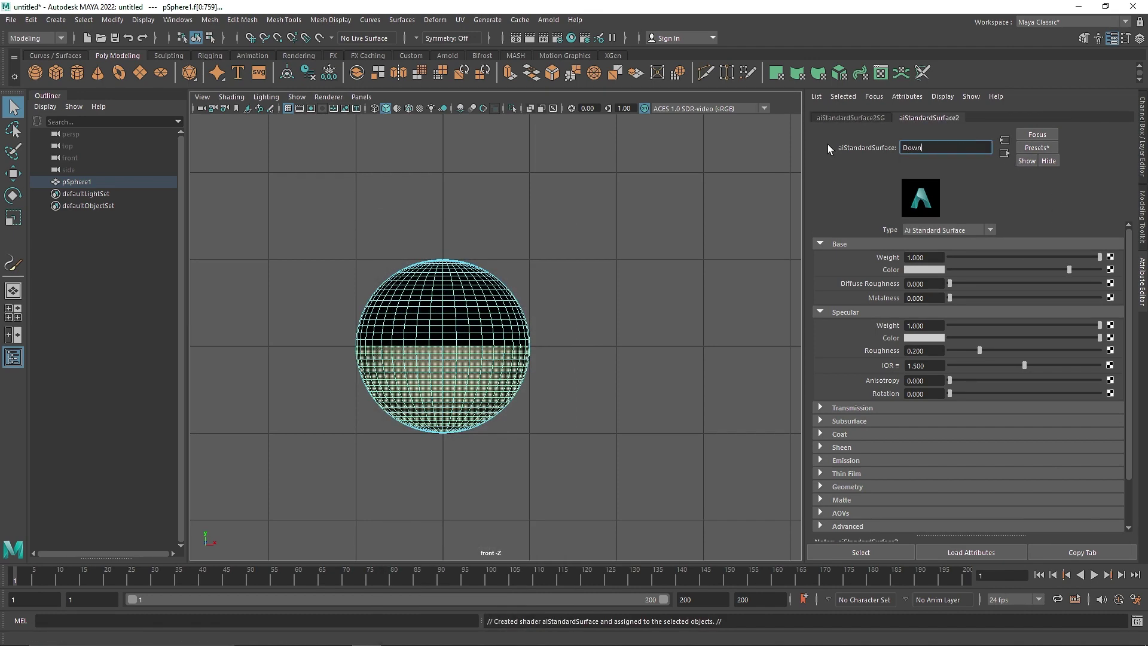
Return to object selection and select the whole sphere in the perspective view
{"action": "right_click_drag", "start_coordinate": [454, 306], "coordinate": [513, 289]}
{"action": "left_click", "coordinate": [532, 290]}
{"action": "left_click", "coordinate": [508, 307]}
{"action": "key", "text": "space"}
{"action": "key", "text": "space"}
{"action": "mouse_move", "coordinate": [541, 310]}
{"action": "left_mouse_down", "text": "alt"}
{"action": "mouse_move", "coordinate": [520, 292]}
{"action": "mouse_move", "coordinate": [544, 299]}
{"action": "left_mouse_up", "text": "alt"}
{"action": "left_click", "coordinate": [566, 292]}
{"action": "left_click", "coordinate": [486, 317]}
{"action": "middle_click_drag", "start_coordinate": [492, 323], "coordinate": [549, 369], "text": "alt"}
Duplicate the sphere twice and stack the copies directly above the original, the topmost at Translate Y 4
{"action": "key", "text": "w"}
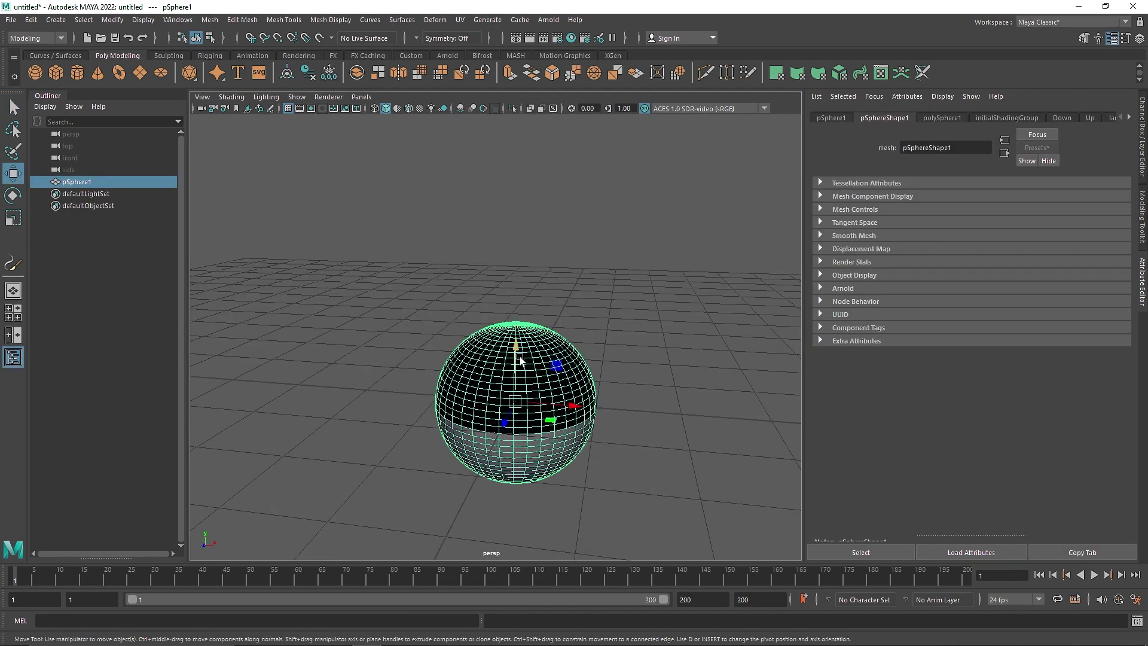
{"action": "key", "text": "ctrl+d"}
{"action": "left_click_drag", "start_coordinate": [516, 357], "coordinate": [532, 341]}
{"action": "middle_click_drag", "start_coordinate": [552, 218], "coordinate": [510, 355], "text": "alt"}
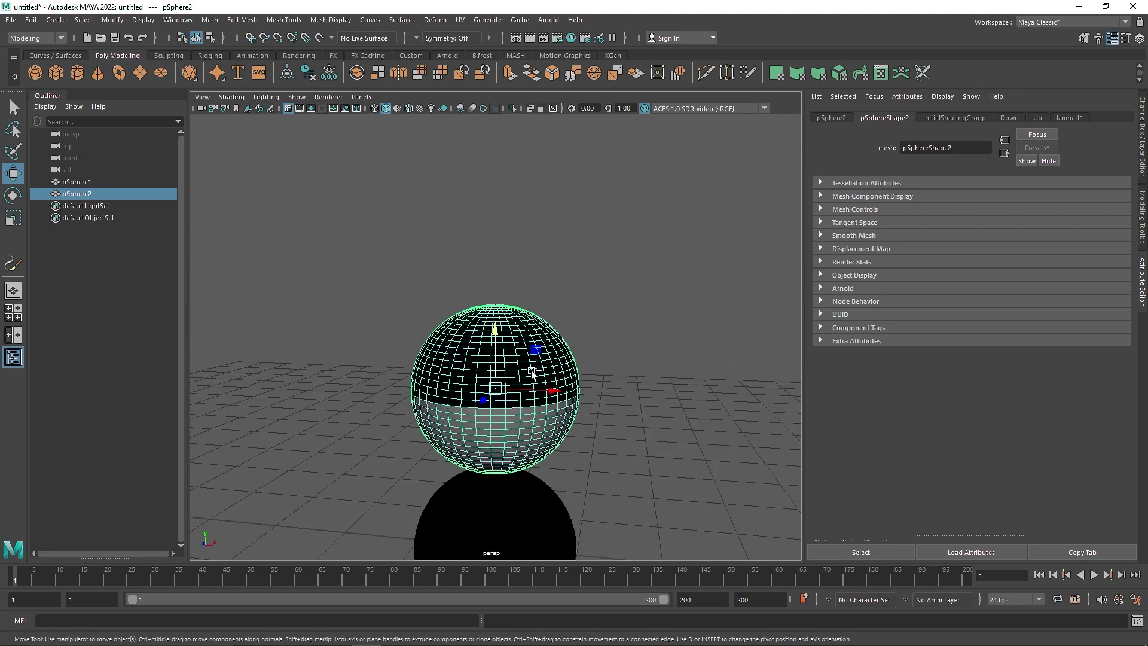
{"action": "key", "text": "ctrl+d"}
{"action": "left_click_drag", "start_coordinate": [500, 346], "coordinate": [504, 244]}
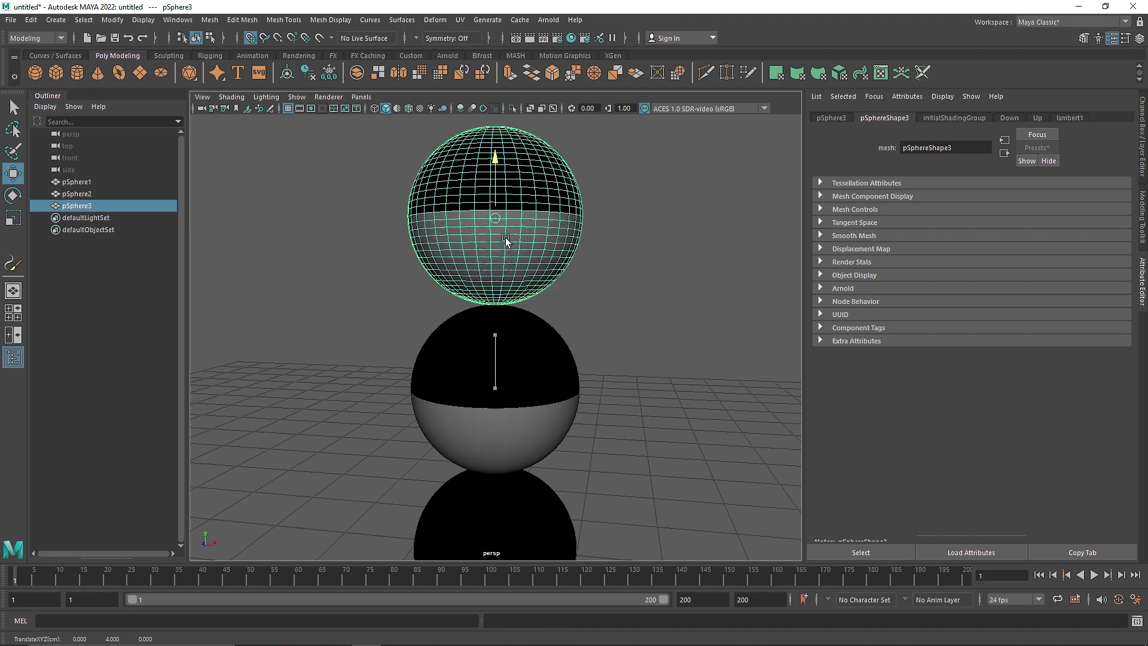
Group the three stacked spheres and name the group Spheres
{"action": "scroll", "coordinate": [537, 390], "scroll_direction": "down", "scroll_amount": 5}
{"action": "left_click_drag", "start_coordinate": [544, 426], "coordinate": [521, 437], "text": "alt"}
{"action": "scroll", "coordinate": [529, 428], "scroll_direction": "down", "scroll_amount": 5}
{"action": "left_click_drag", "start_coordinate": [436, 235], "coordinate": [550, 429]}
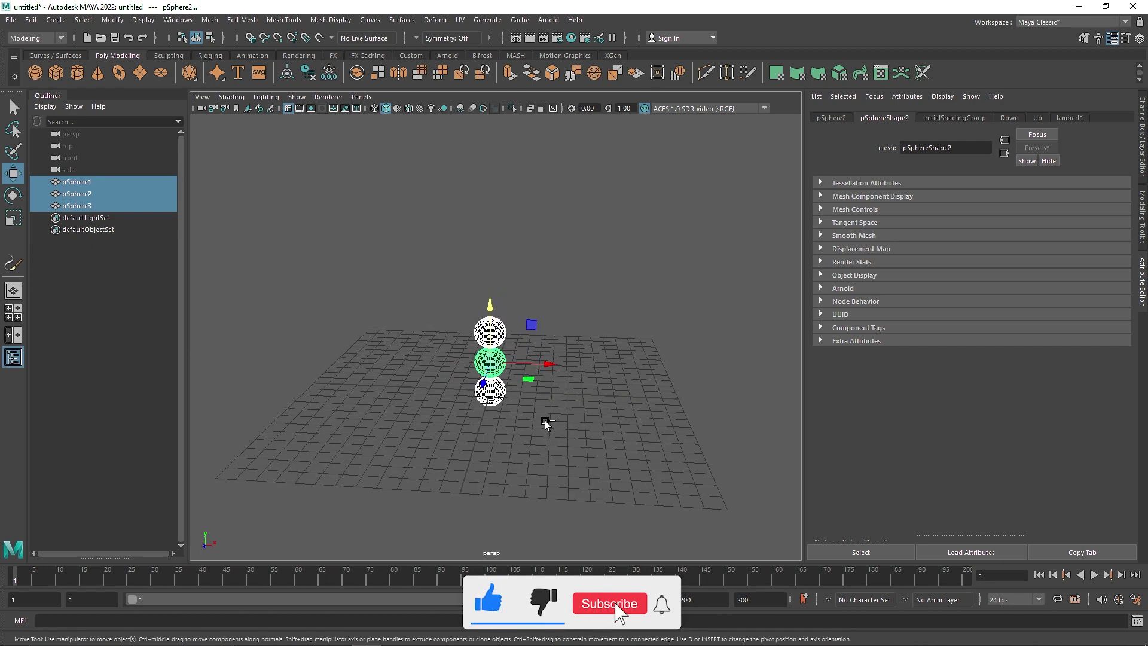
{"action": "key", "text": "ctrl+g"}
{"action": "double_click", "coordinate": [81, 182]}
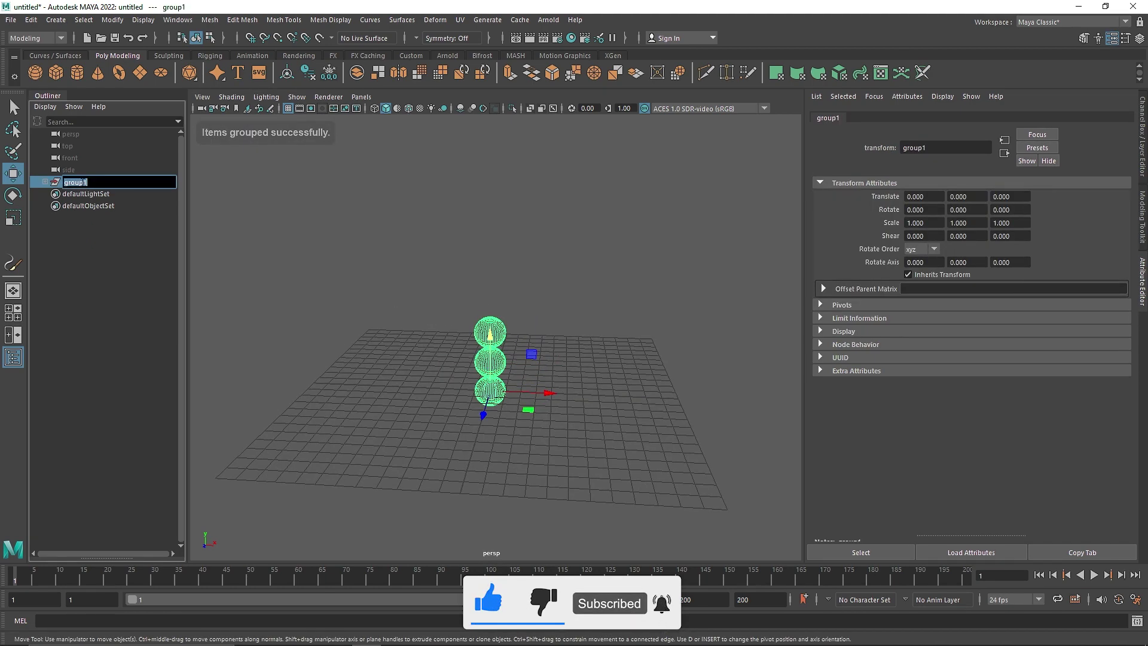
{"action": "type", "text": "Spheres"}
{"action": "key", "text": "Return"}
Move the whole Spheres group along X to about 13.3, just beyond the edge of the grid
{"action": "left_click_drag", "start_coordinate": [530, 385], "coordinate": [610, 388]}
{"action": "left_click", "coordinate": [483, 345]}
{"action": "key", "text": "Up"}
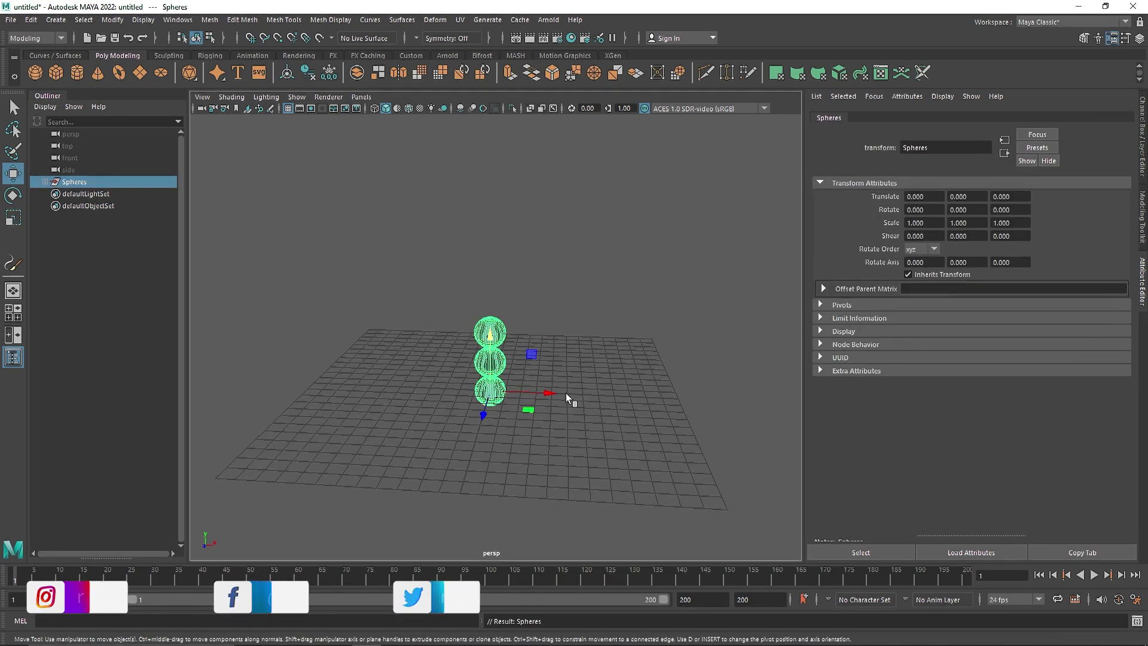
{"action": "left_click_drag", "start_coordinate": [555, 393], "coordinate": [758, 406]}
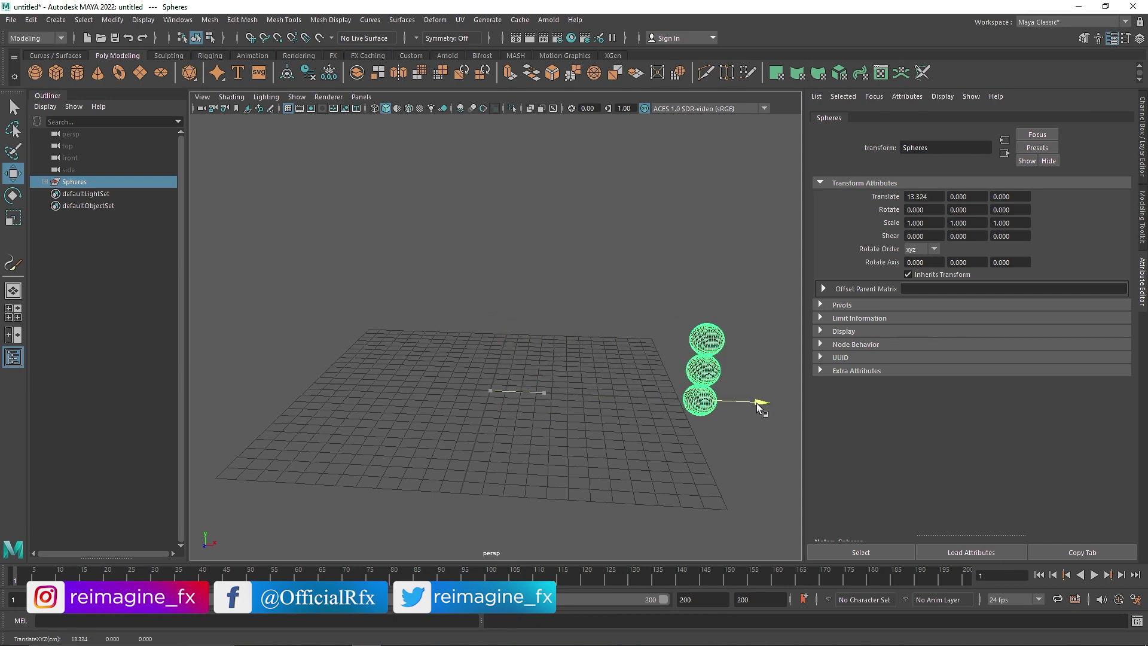
{"action": "key", "text": "q"}
{"action": "left_click_drag", "start_coordinate": [225, 200], "coordinate": [460, 346], "text": "alt"}
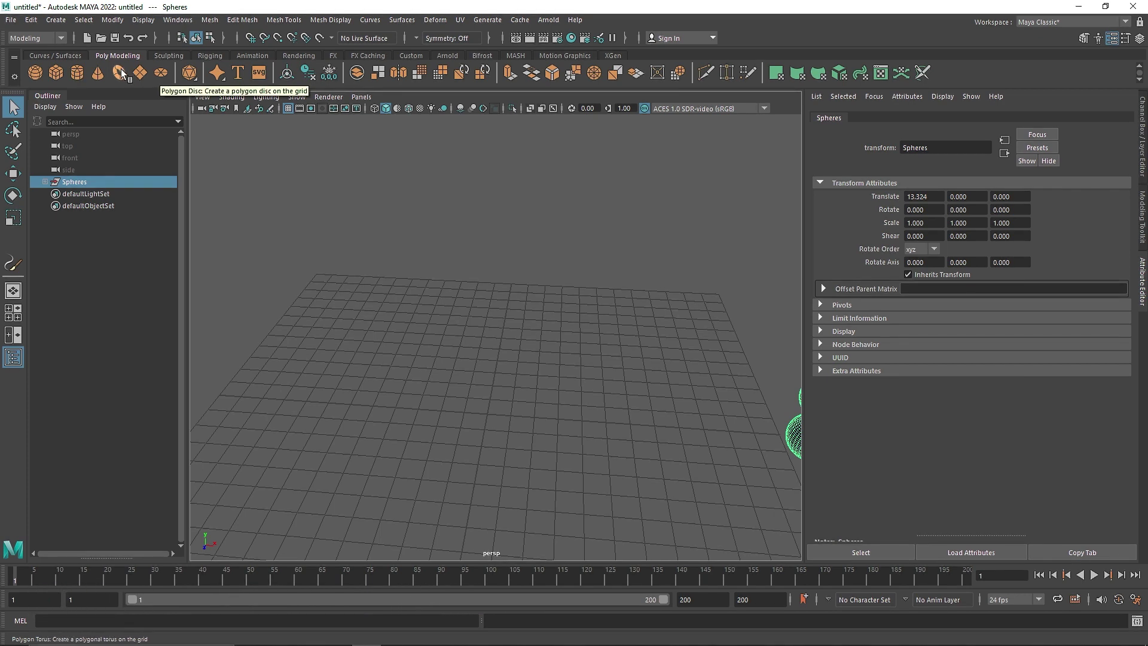
Create a polygon cylinder at the origin and set its radius to 6
{"action": "left_click", "coordinate": [78, 73]}
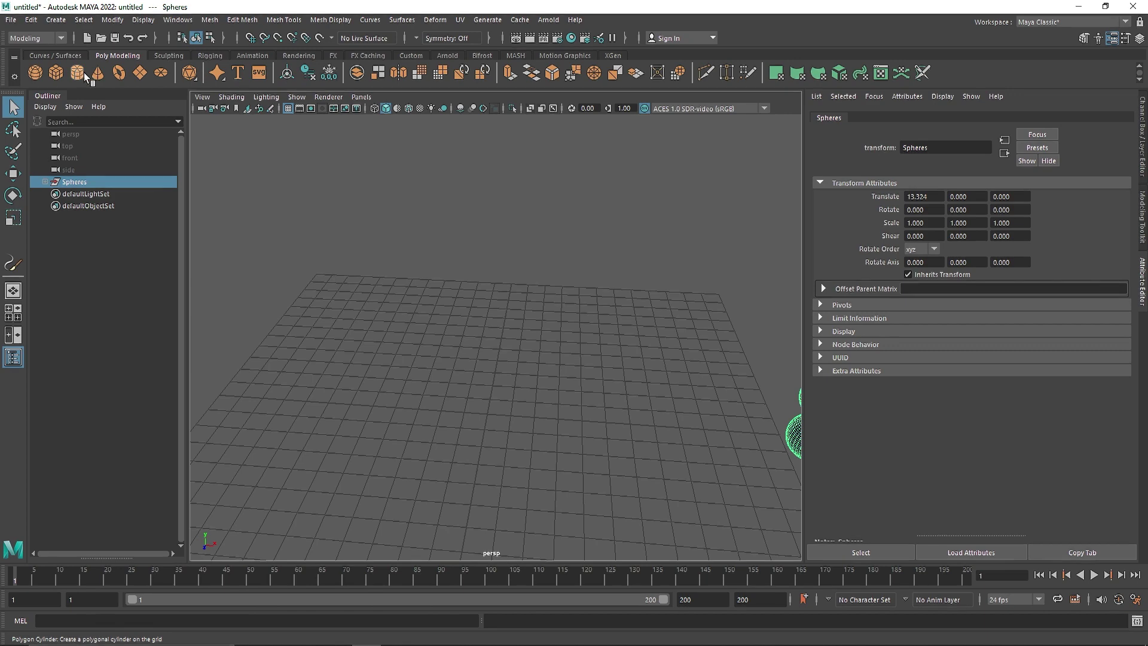
{"action": "left_click", "coordinate": [1142, 151]}
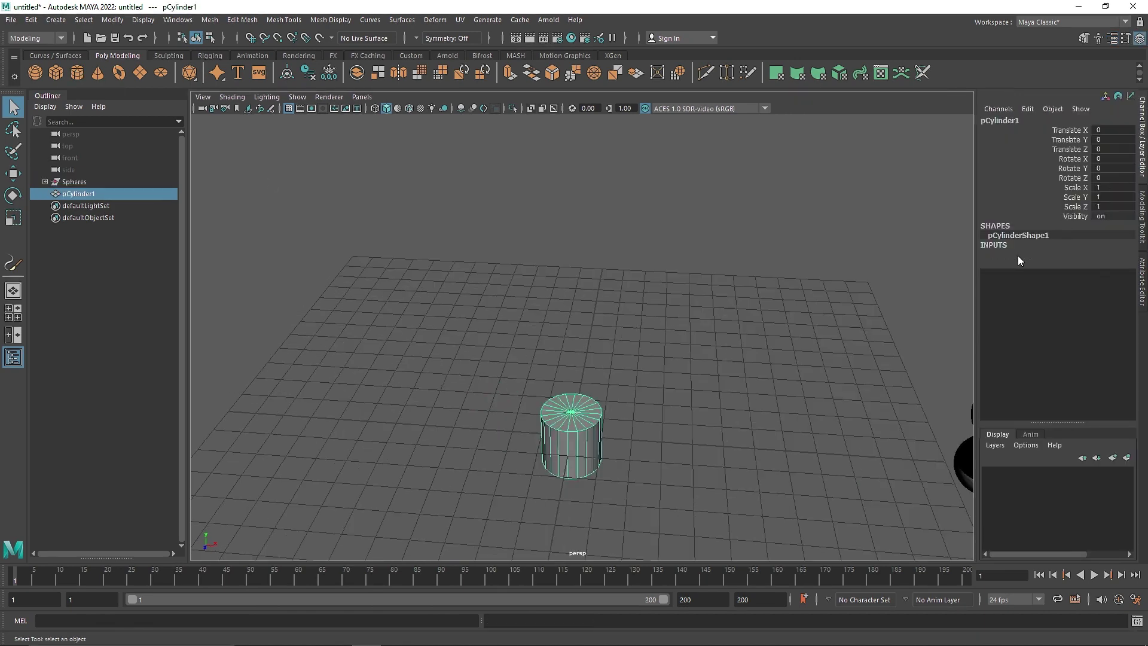
{"action": "left_click", "coordinate": [1017, 254]}
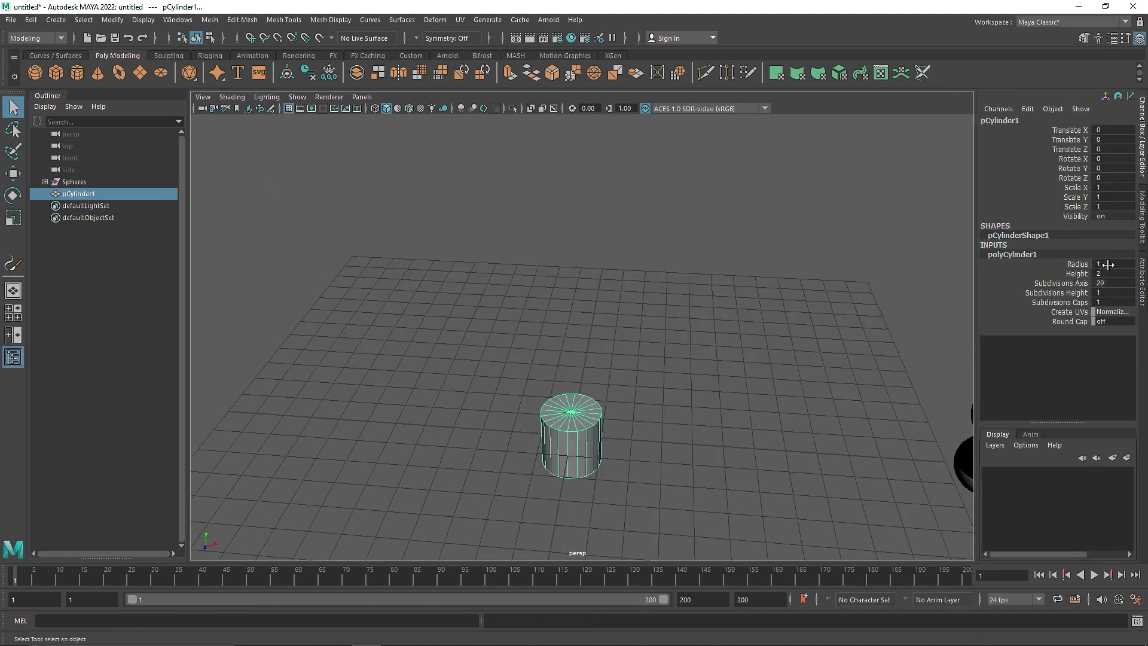
{"action": "type", "text": "5"}
{"action": "key", "text": "Return"}
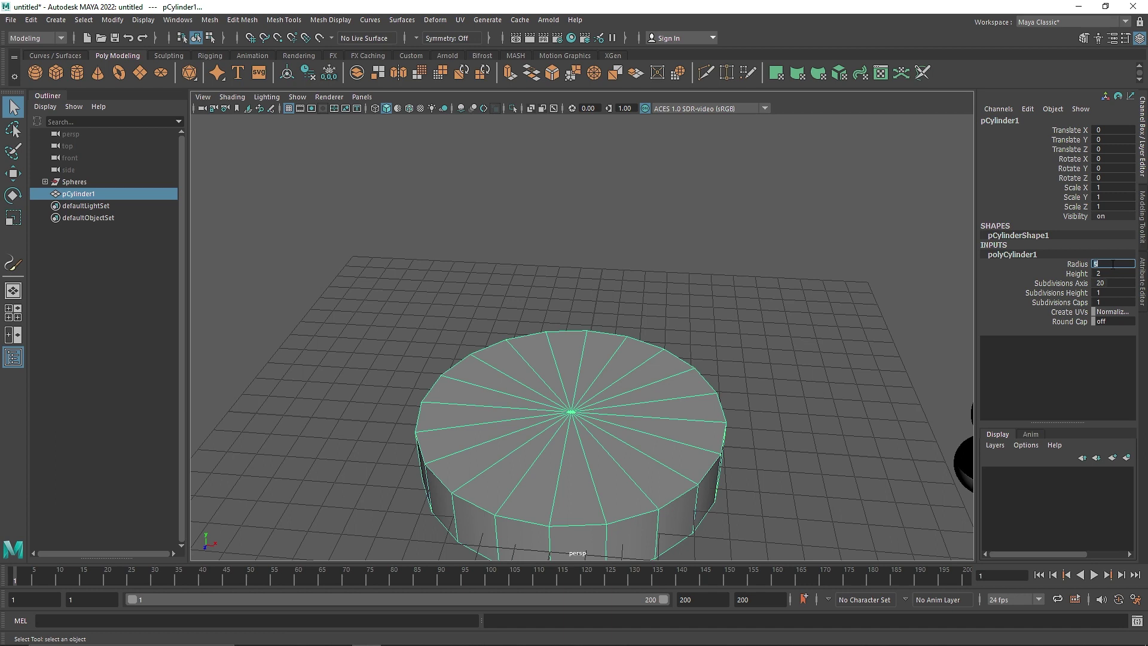
{"action": "type", "text": "6"}
{"action": "key", "text": "Return"}
Set the cylinder's height to 1 and its cap subdivisions to 7
{"action": "left_click", "coordinate": [1111, 273]}
{"action": "type", "text": "1"}
{"action": "key", "text": "Return"}
{"action": "left_click", "coordinate": [1109, 302]}
{"action": "type", "text": "7"}
{"action": "key", "text": "Return"}
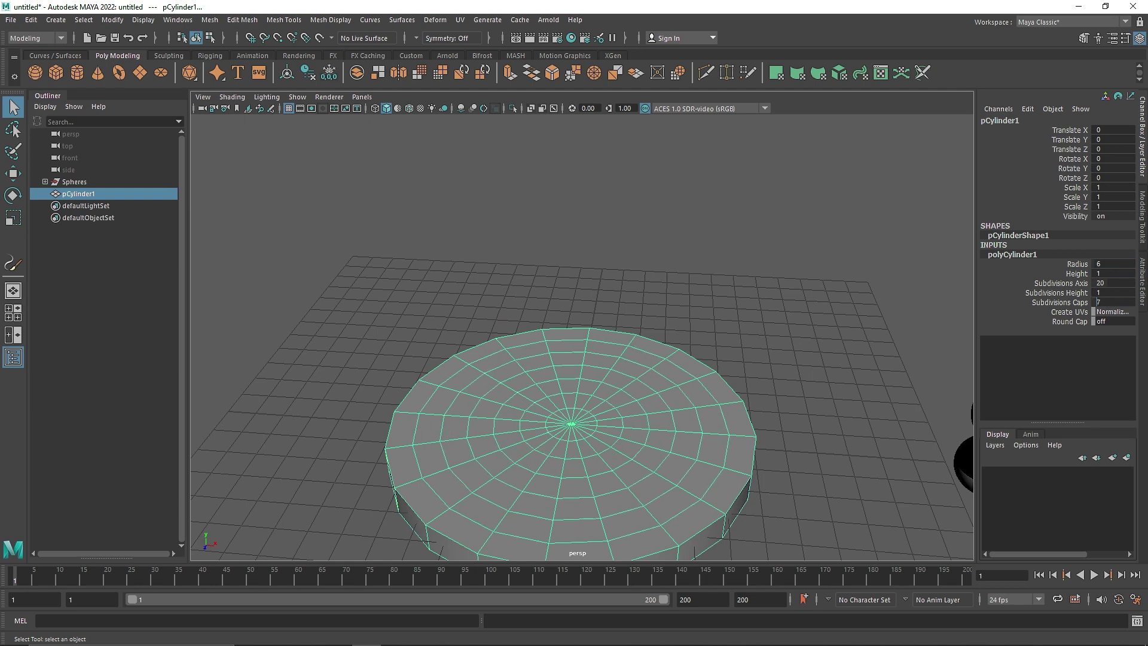
Set the cylinder's height subdivisions to 8 and check its shape in smooth preview
{"action": "left_click_drag", "start_coordinate": [598, 402], "coordinate": [597, 359], "text": "alt"}
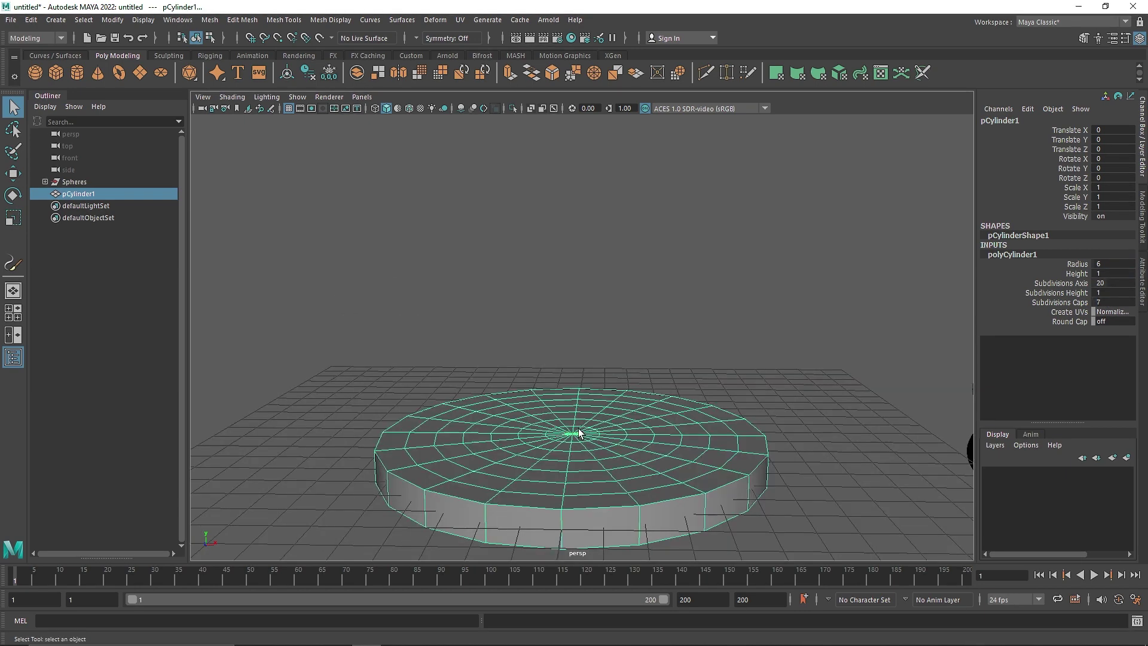
{"action": "middle_click_drag", "start_coordinate": [583, 423], "coordinate": [603, 377], "text": "alt"}
{"action": "type", "text": "8"}
{"action": "key", "text": "Return"}
{"action": "mouse_move", "coordinate": [522, 448]}
{"action": "left_mouse_down", "text": "alt"}
{"action": "mouse_move", "coordinate": [448, 441]}
{"action": "mouse_move", "coordinate": [520, 441]}
{"action": "left_mouse_up", "text": "alt"}
{"action": "key", "text": "3"}
{"action": "mouse_move", "coordinate": [608, 418]}
{"action": "left_mouse_down", "text": "alt"}
{"action": "mouse_move", "coordinate": [612, 454]}
{"action": "mouse_move", "coordinate": [619, 423]}
{"action": "left_mouse_up", "text": "alt"}
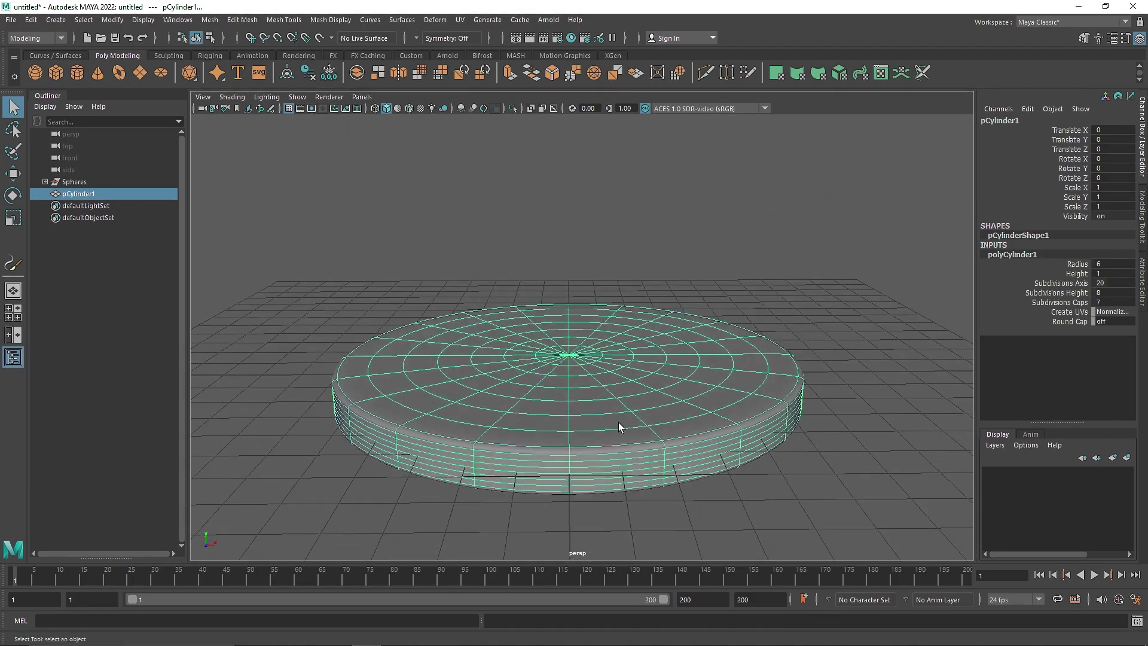
{"action": "key", "text": "1"}
Bevel the cylinder's top rim edge loop with fraction 0.3 and 3 segments, and display the cylinder in smooth preview
{"action": "right_click_drag", "start_coordinate": [618, 423], "coordinate": [669, 453], "text": "alt"}
{"action": "middle_click_drag", "start_coordinate": [594, 457], "coordinate": [553, 383], "text": "alt"}
{"action": "right_click_drag", "start_coordinate": [552, 387], "coordinate": [547, 306]}
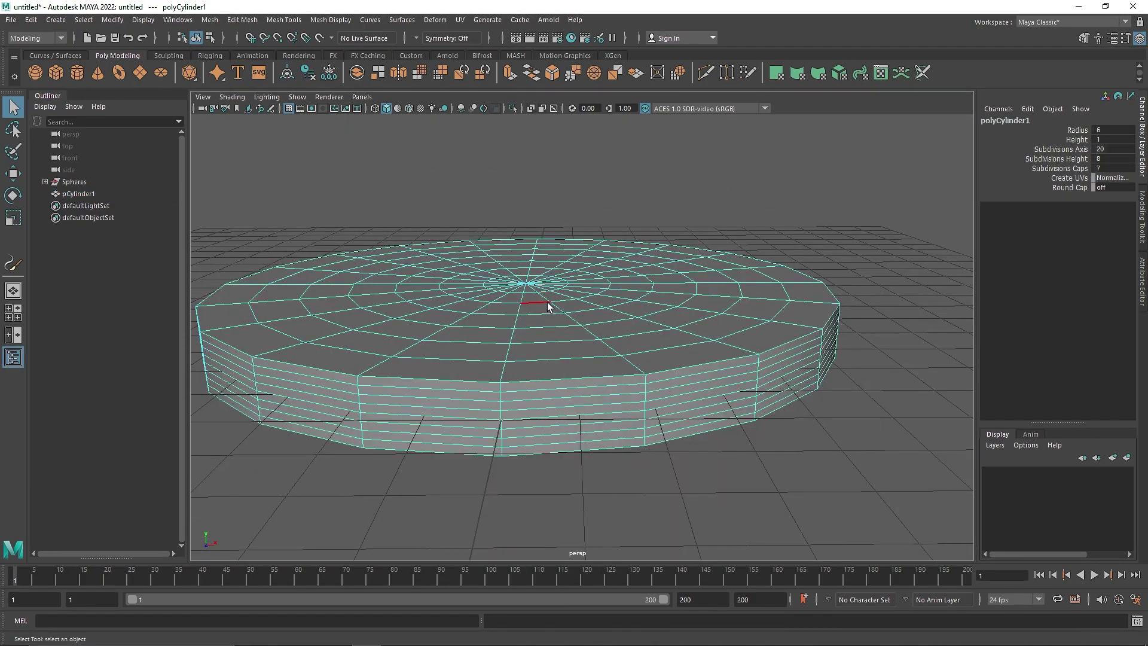
{"action": "double_click", "coordinate": [544, 375]}
{"action": "right_click_drag", "start_coordinate": [530, 389], "coordinate": [717, 365], "text": "shift"}
{"action": "mouse_move", "coordinate": [793, 354]}
{"action": "left_mouse_down"}
{"action": "mouse_move", "coordinate": [780, 353]}
{"action": "mouse_move", "coordinate": [803, 362]}
{"action": "mouse_move", "coordinate": [788, 367]}
{"action": "left_mouse_up"}
{"action": "key", "text": "3"}
{"action": "right_click_drag", "start_coordinate": [481, 339], "coordinate": [547, 290]}
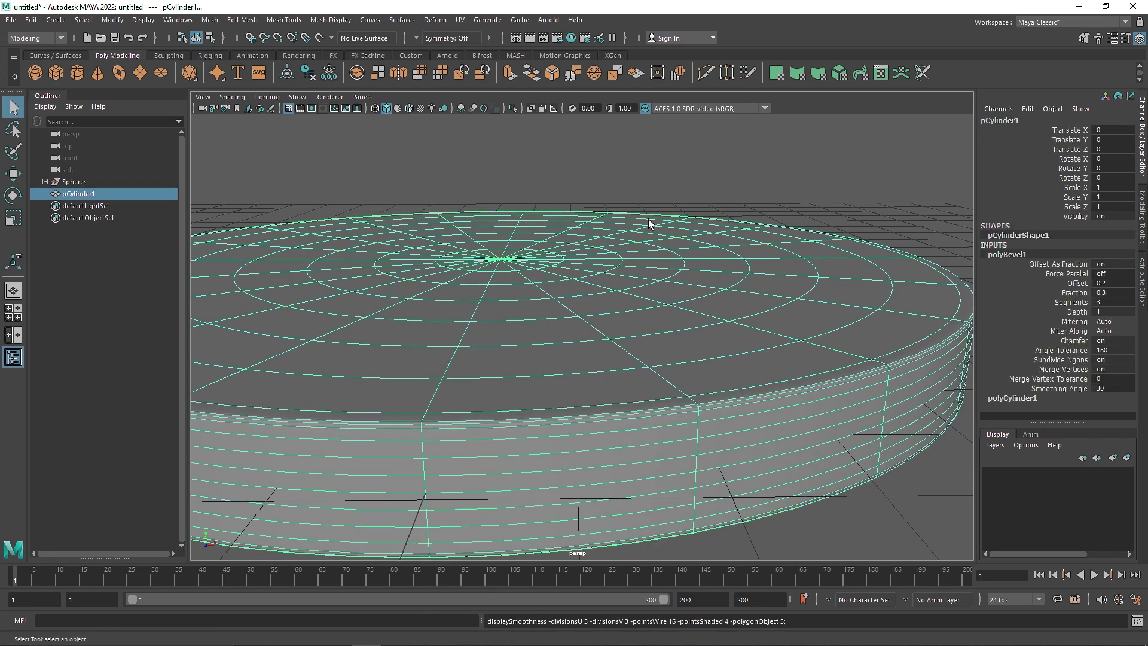
{"action": "scroll", "coordinate": [659, 263], "scroll_direction": "down", "scroll_amount": 5}
{"action": "left_click", "coordinate": [676, 263]}
Create a polygon plane at the origin and scale it uniformly to about 77 as a ground surface
{"action": "scroll", "coordinate": [519, 334], "scroll_direction": "down", "scroll_amount": 5}
{"action": "left_click_drag", "start_coordinate": [519, 335], "coordinate": [422, 289], "text": "alt"}
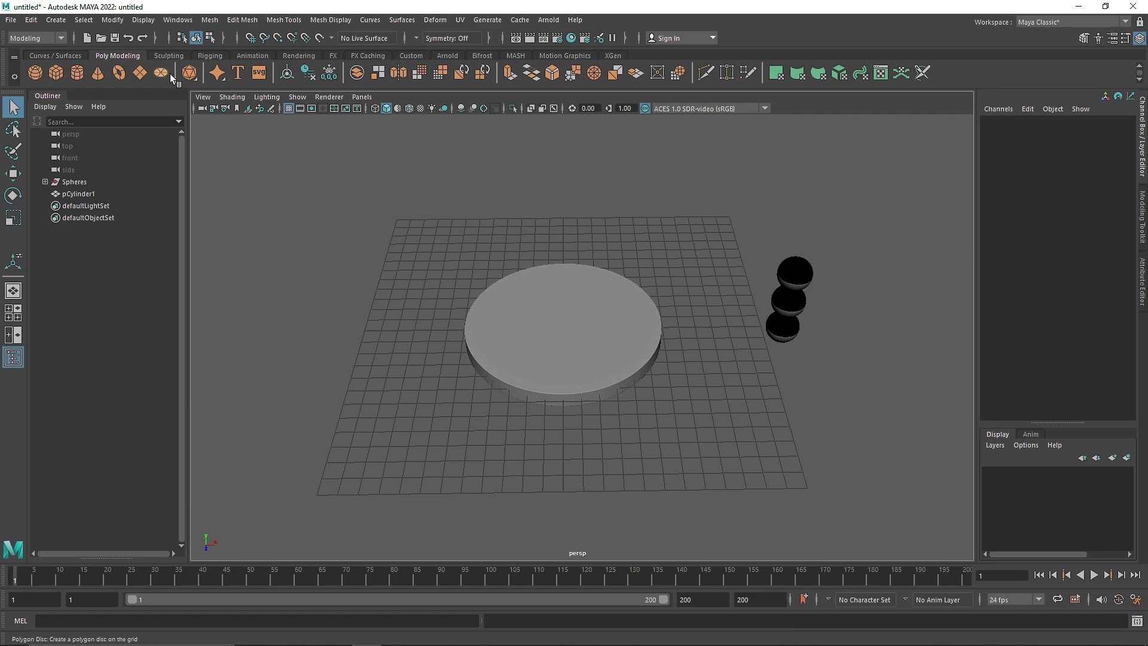
{"action": "left_click", "coordinate": [140, 72]}
{"action": "key", "text": "r"}
{"action": "left_click_drag", "start_coordinate": [565, 331], "coordinate": [645, 337]}
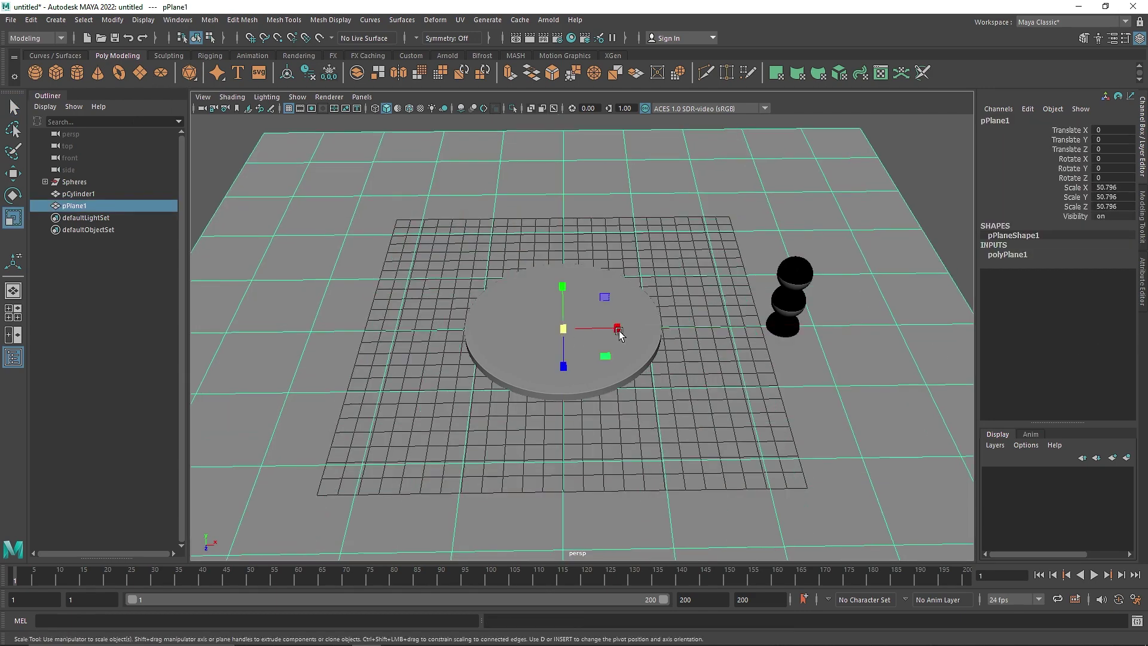
{"action": "left_click_drag", "start_coordinate": [561, 327], "coordinate": [592, 329]}
Set the plane's width and height subdivisions to 1
{"action": "left_click", "coordinate": [996, 254]}
{"action": "mouse_move", "coordinate": [1098, 283]}
{"action": "left_mouse_down"}
{"action": "mouse_move", "coordinate": [1105, 302]}
{"action": "mouse_move", "coordinate": [1110, 290]}
{"action": "left_mouse_up"}
{"action": "left_click", "coordinate": [1081, 292]}
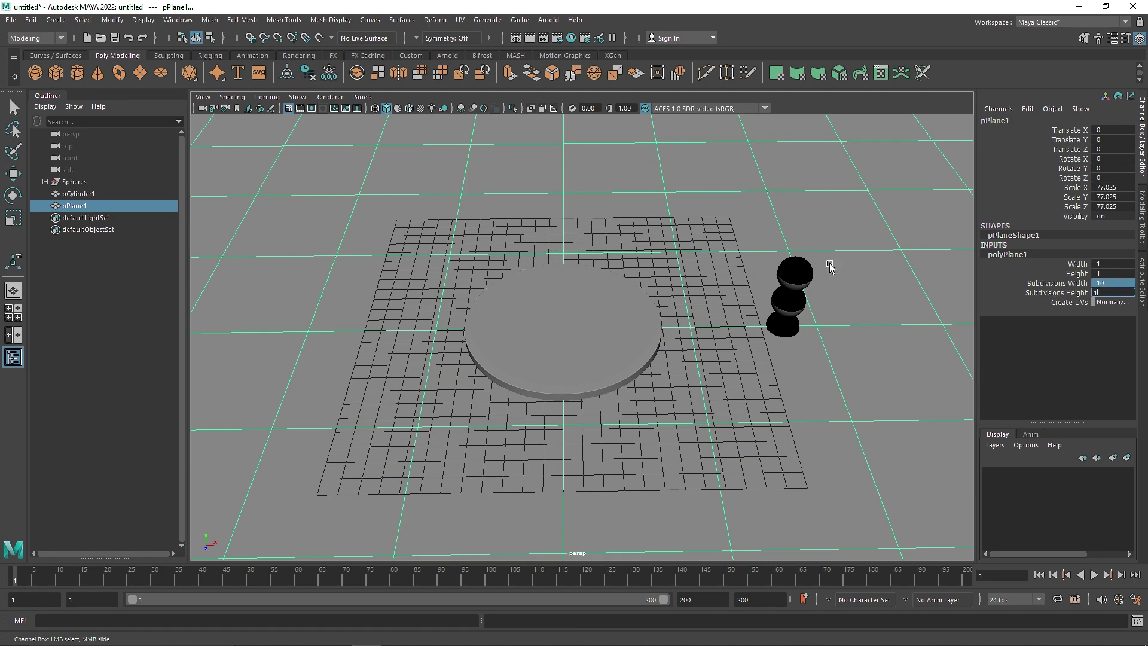
{"action": "type", "text": "1"}
{"action": "left_click", "coordinate": [673, 248]}
Rename the plane as Floor and the cylinder as Base
{"action": "left_click", "coordinate": [75, 205]}
{"action": "double_click", "coordinate": [74, 206]}
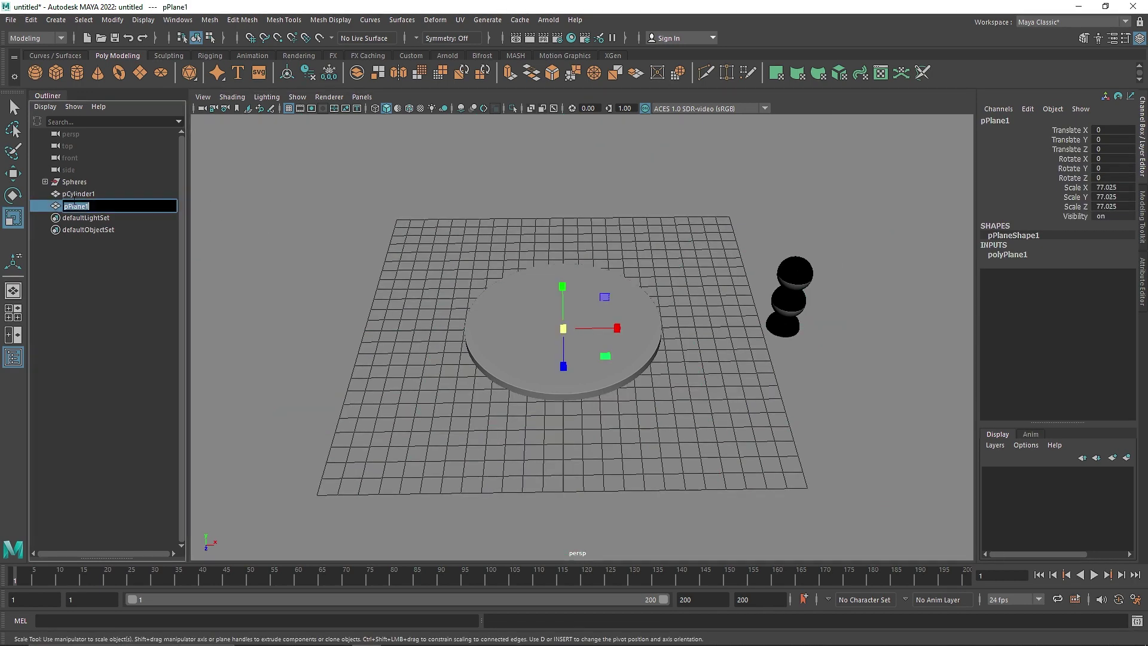
{"action": "type", "text": "Floor"}
{"action": "key", "text": "Return"}
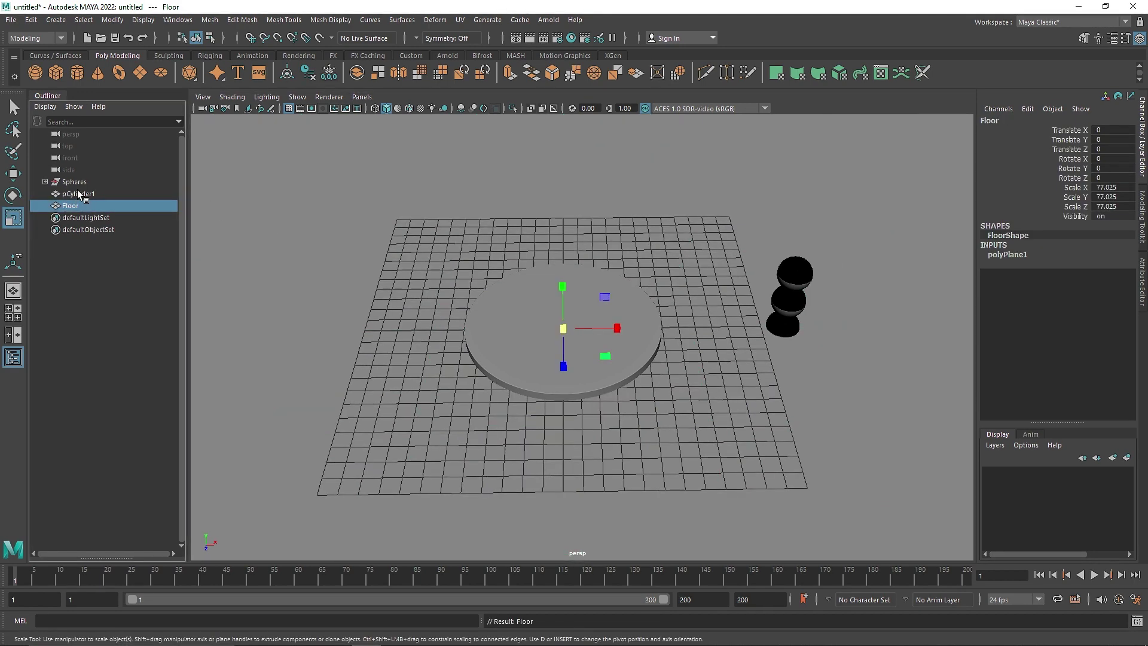
{"action": "double_click", "coordinate": [86, 193]}
{"action": "type", "text": "Base"}
{"action": "key", "text": "Return"}
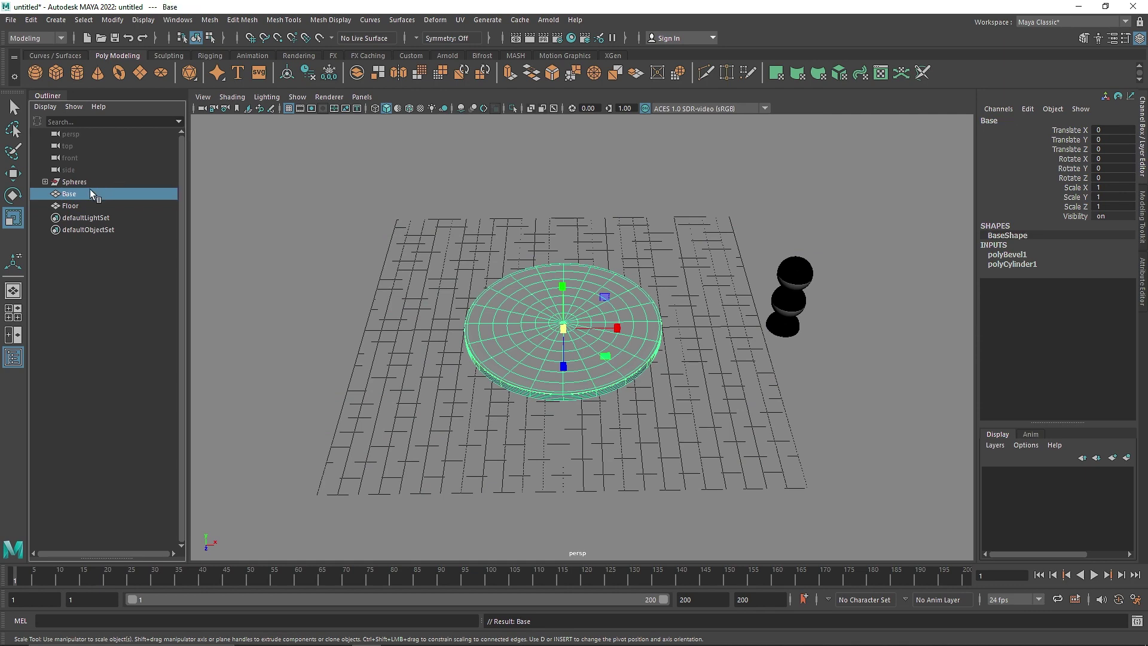
Raise the Base cylinder so that it sits on the Floor, at Translate Y about 0.174
{"action": "middle_click_drag", "start_coordinate": [614, 297], "coordinate": [576, 349], "text": "alt"}
{"action": "left_click_drag", "start_coordinate": [576, 348], "coordinate": [583, 316], "text": "alt"}
{"action": "left_click", "coordinate": [750, 363]}
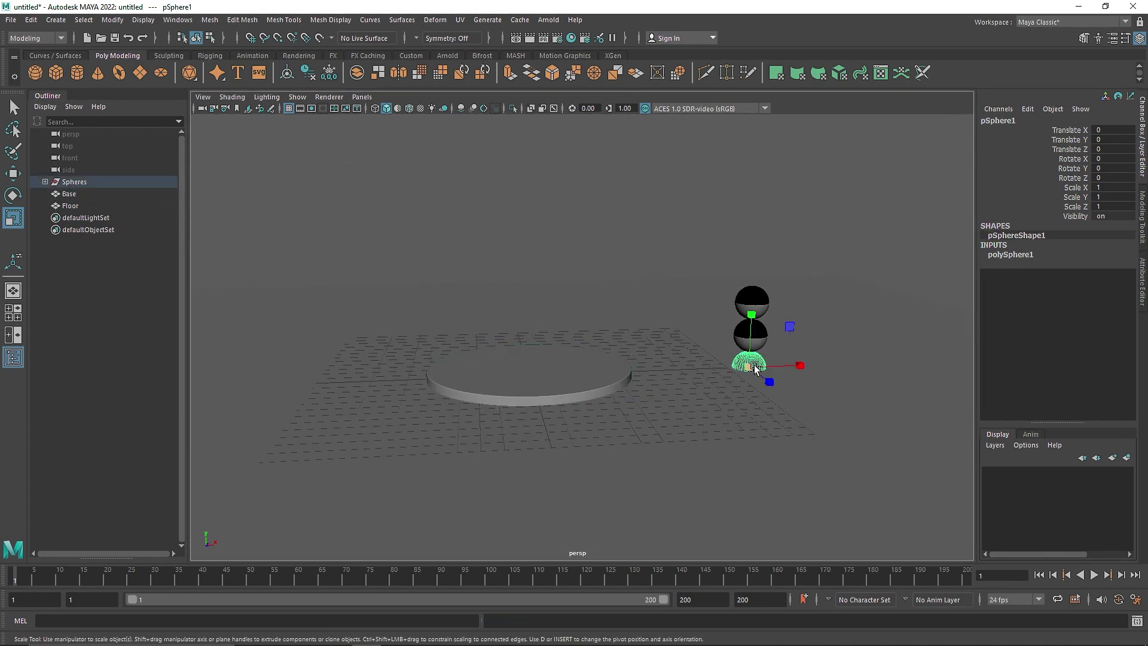
{"action": "key", "text": "Up"}
{"action": "left_click_drag", "start_coordinate": [482, 345], "coordinate": [527, 321], "text": "alt"}
{"action": "left_click", "coordinate": [494, 363]}
{"action": "key", "text": "w"}
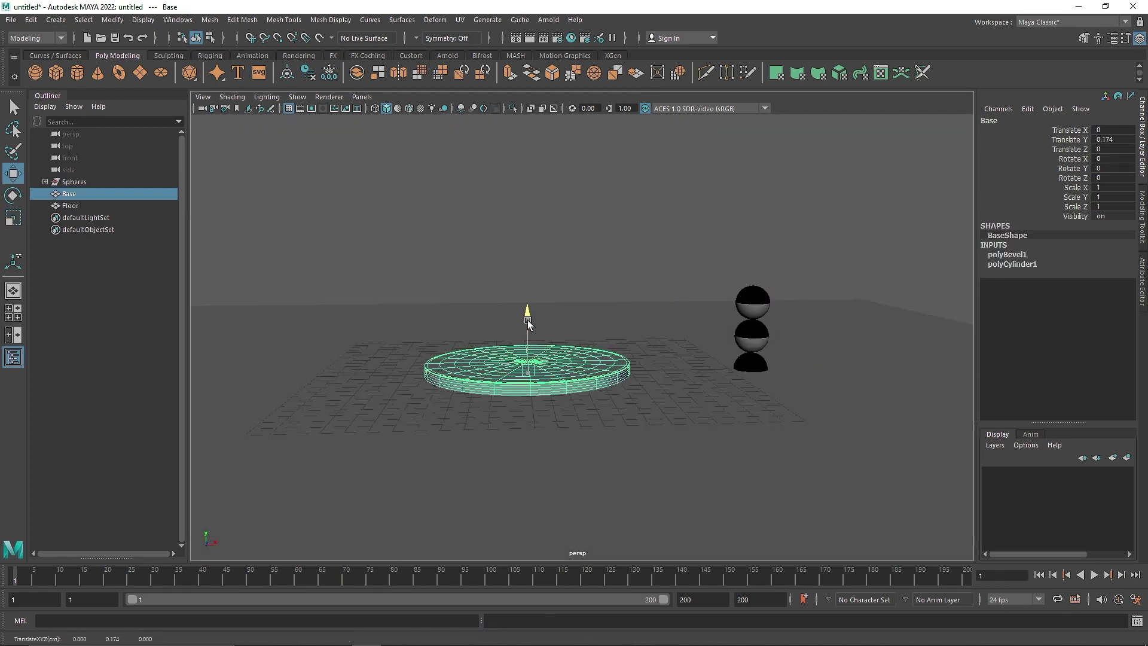
{"action": "scroll", "coordinate": [512, 362], "scroll_direction": "up", "scroll_amount": 4}
{"action": "left_click_drag", "start_coordinate": [515, 364], "coordinate": [501, 399], "text": "alt"}
{"action": "middle_click_drag", "start_coordinate": [435, 397], "coordinate": [529, 409], "text": "alt"}
{"action": "scroll", "coordinate": [528, 409], "scroll_direction": "down", "scroll_amount": 3}
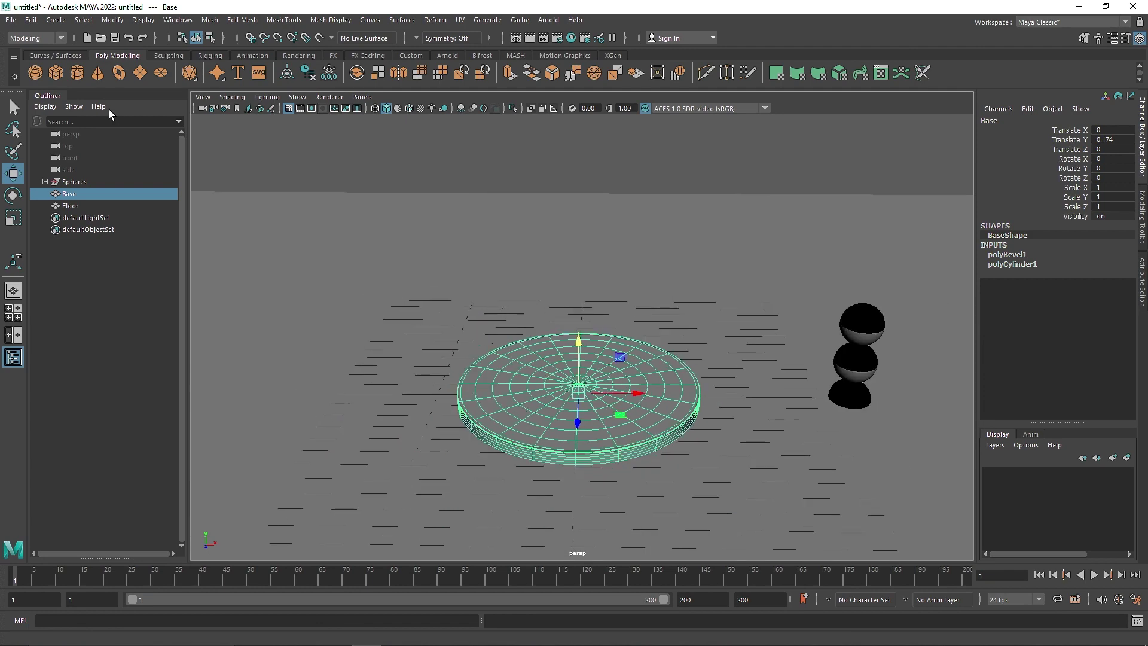
Create a NURBS circle and raise it above the Base to Translate Y 4
{"action": "left_click", "coordinate": [55, 55]}
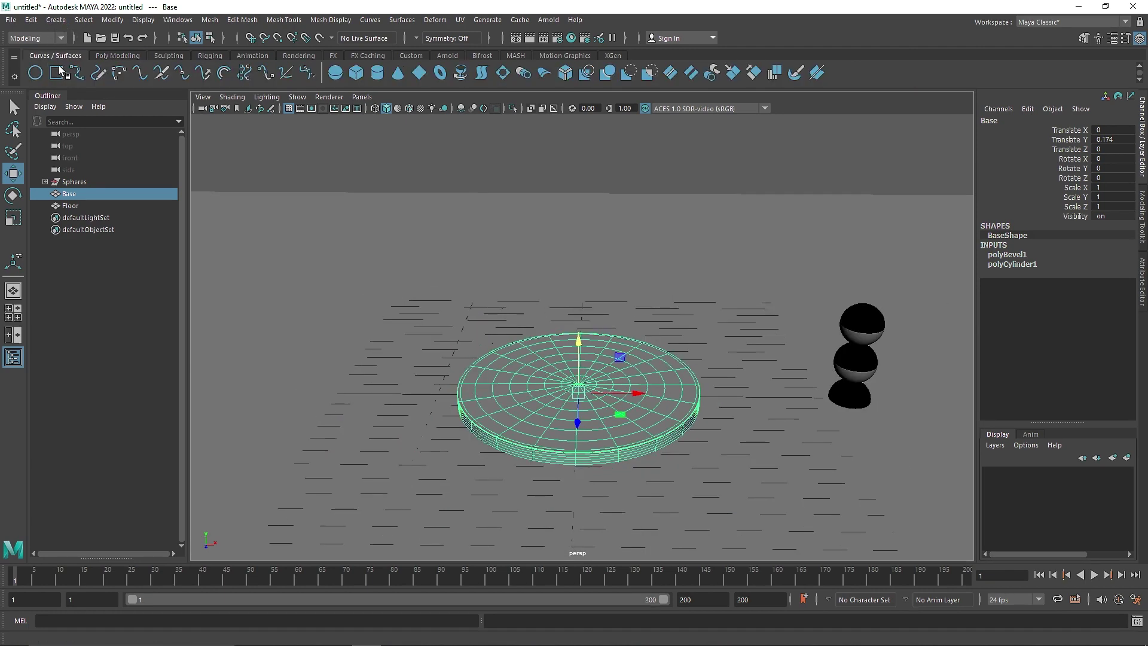
{"action": "left_click", "coordinate": [35, 72]}
{"action": "left_click_drag", "start_coordinate": [578, 395], "coordinate": [579, 323]}
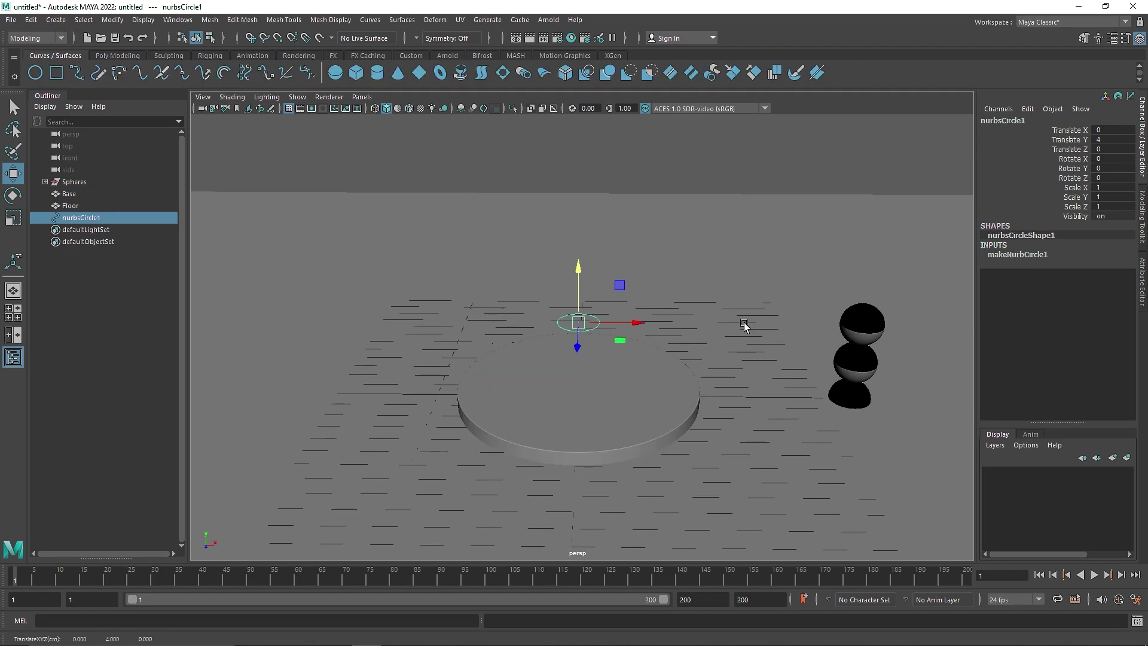
Scale the NURBS circle uniformly to about 4.22 and lower it to Translate Y about 2.56
{"action": "left_click", "coordinate": [1035, 255]}
{"action": "key", "text": "r"}
{"action": "left_click_drag", "start_coordinate": [587, 326], "coordinate": [638, 343]}
{"action": "key", "text": "w"}
{"action": "left_click_drag", "start_coordinate": [576, 265], "coordinate": [578, 282]}
{"action": "key", "text": "r"}
{"action": "left_click_drag", "start_coordinate": [579, 338], "coordinate": [621, 336]}
{"action": "key", "text": "w"}
{"action": "left_click_drag", "start_coordinate": [579, 277], "coordinate": [579, 290]}
{"action": "left_click_drag", "start_coordinate": [580, 352], "coordinate": [598, 334], "text": "alt"}
Attach the Spheres group to the NURBS circle as a motion path
{"action": "left_click", "coordinate": [856, 386]}
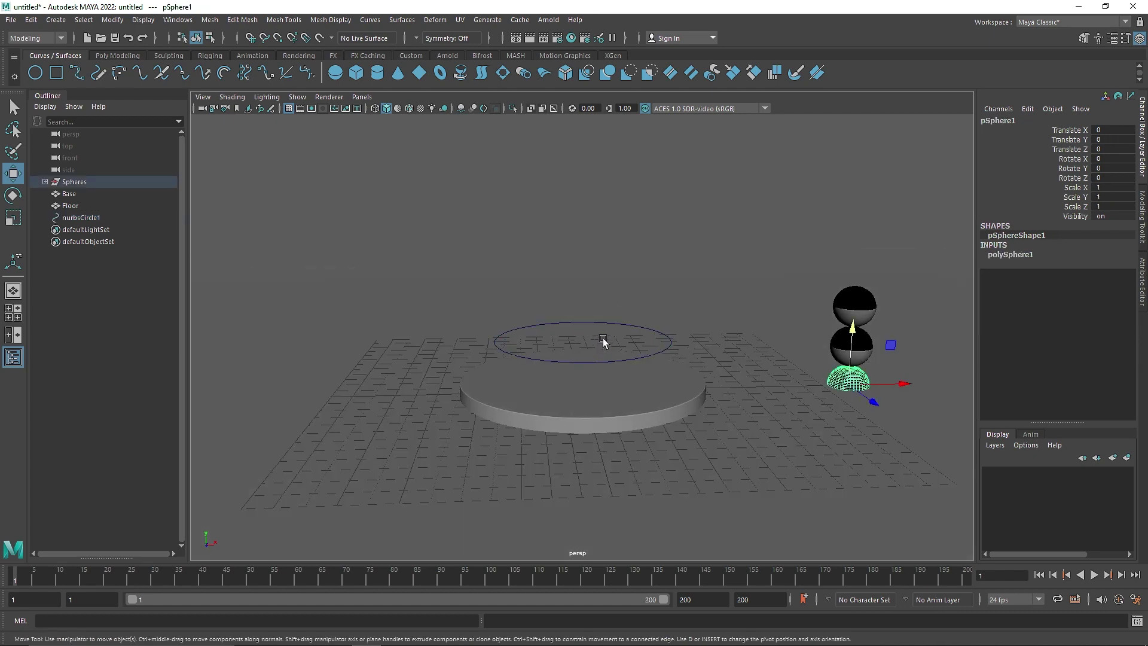
{"action": "key", "text": "Up"}
{"action": "left_click", "coordinate": [620, 324]}
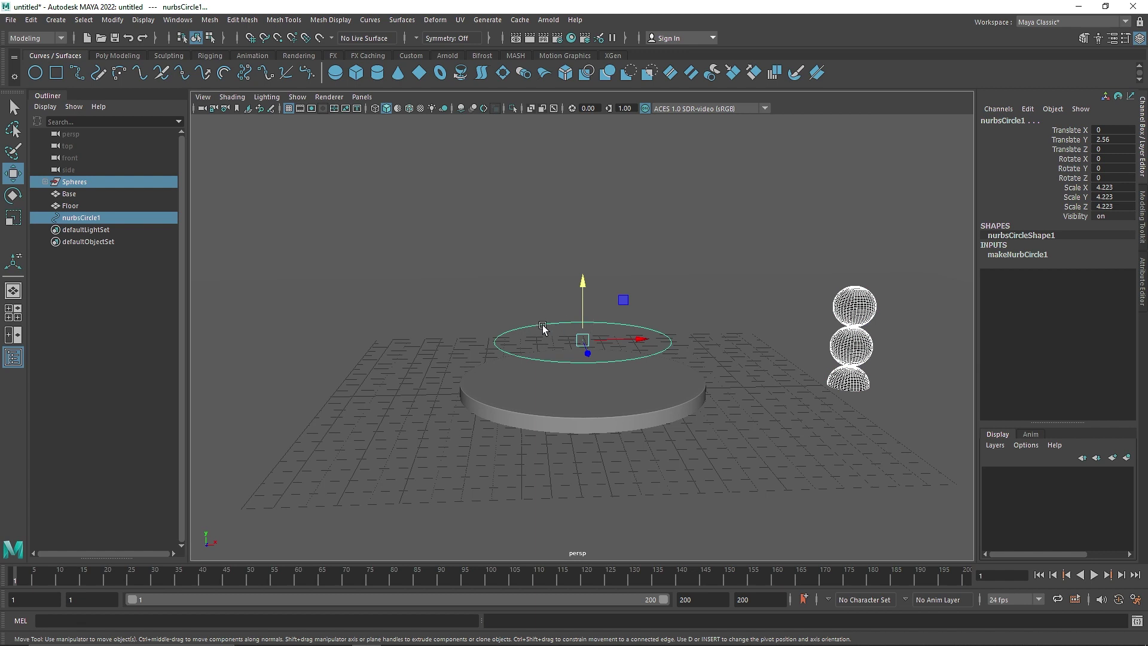
{"action": "left_click", "coordinate": [36, 37]}
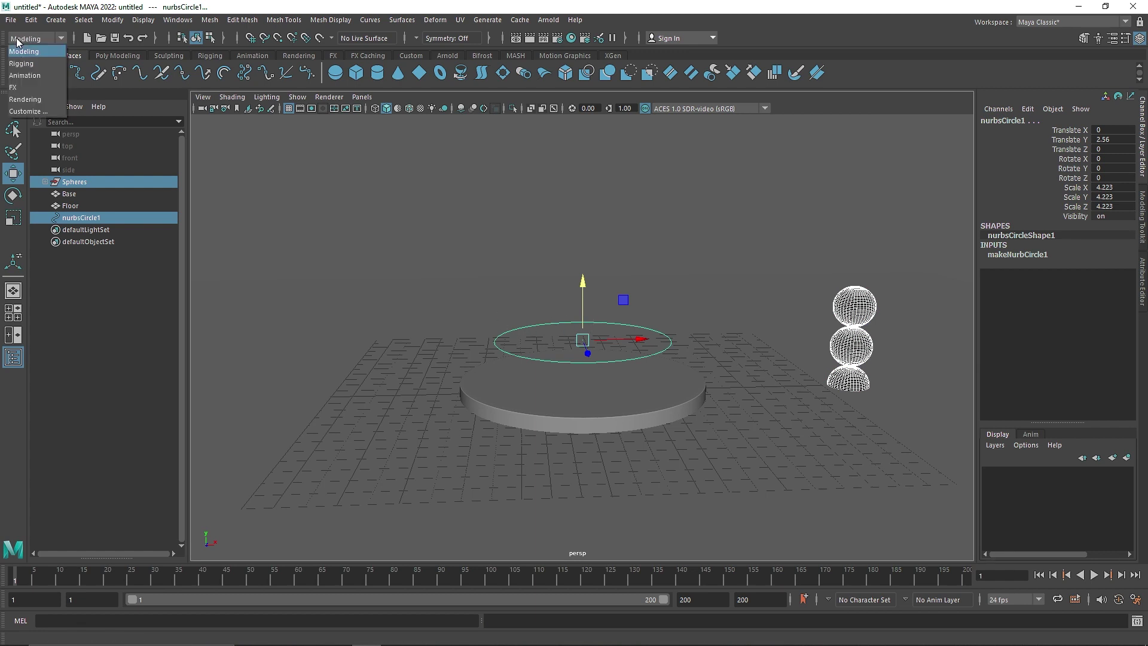
{"action": "left_click", "coordinate": [25, 76]}
{"action": "left_click", "coordinate": [366, 19]}
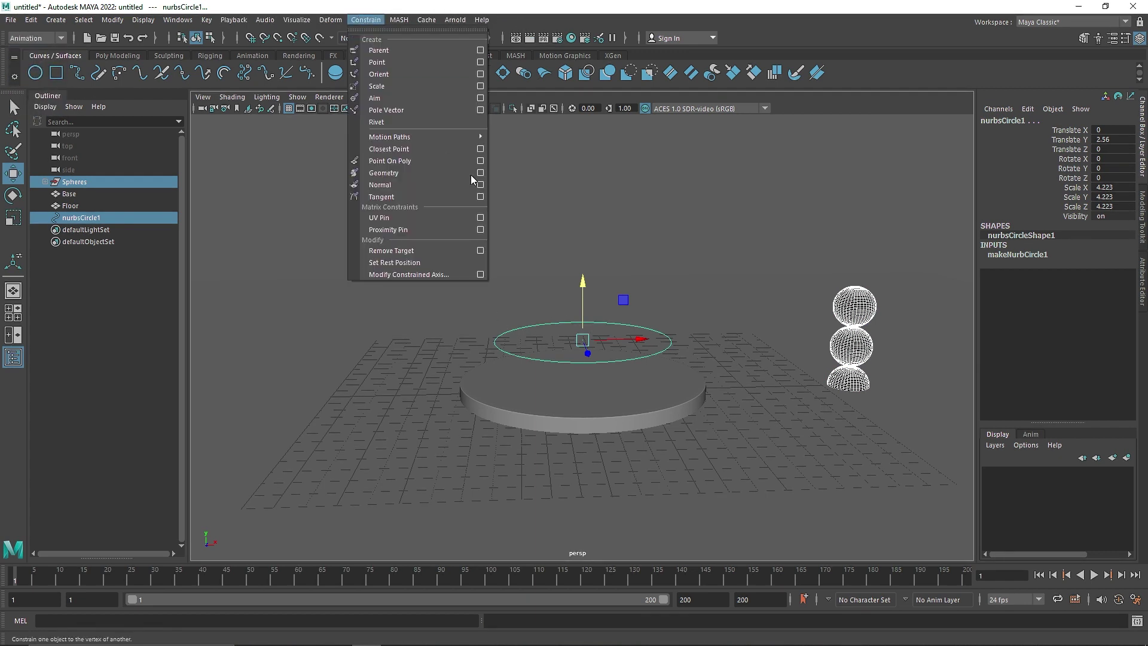
{"action": "mouse_move", "coordinate": [445, 134]}
{"action": "left_click", "coordinate": [571, 147]}
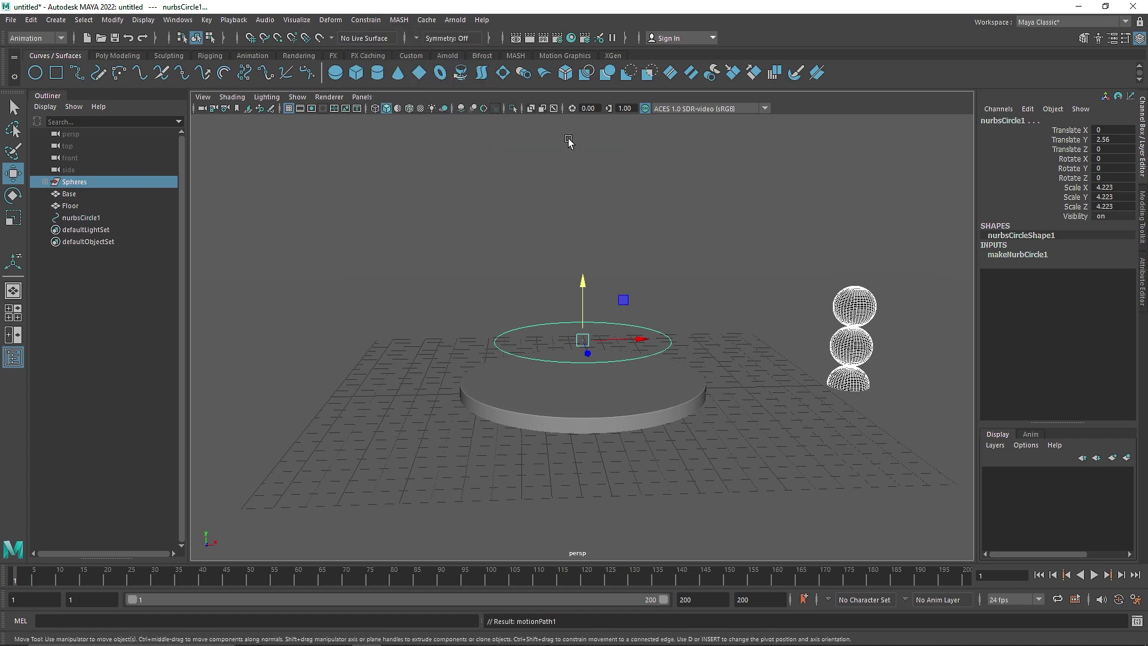
Lower the circle path to Translate Y about 1.67 so the bottom sphere rests on the Base
{"action": "left_click_drag", "start_coordinate": [643, 317], "coordinate": [544, 335], "text": "alt"}
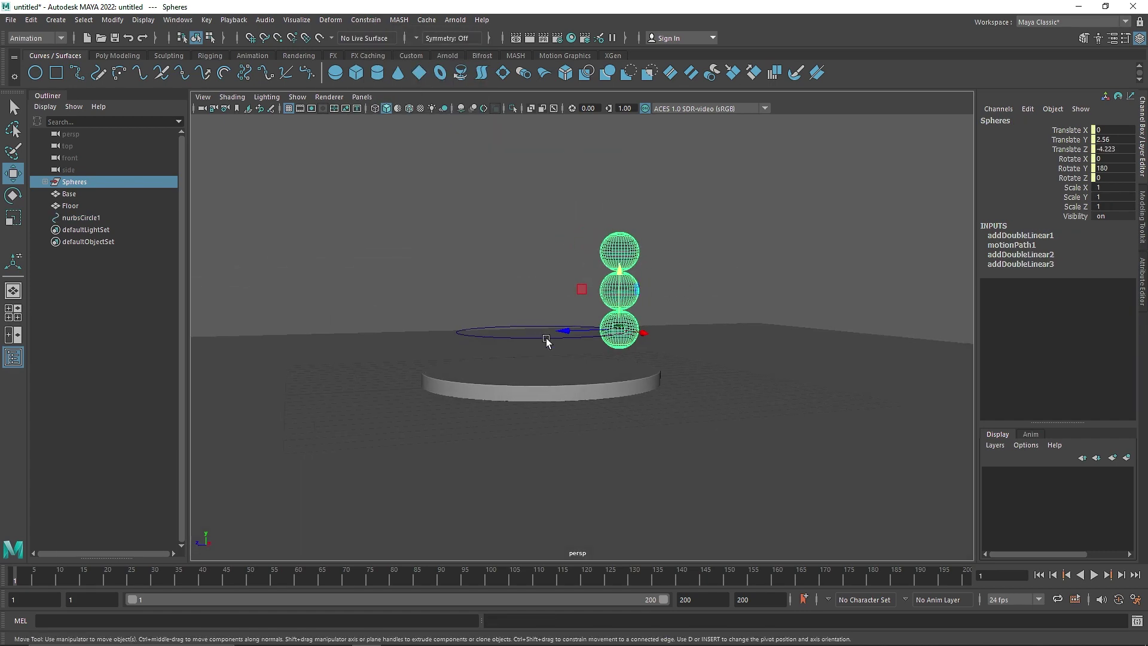
{"action": "scroll", "coordinate": [565, 357], "scroll_direction": "up", "scroll_amount": 5}
{"action": "middle_click_drag", "start_coordinate": [511, 363], "coordinate": [539, 348], "text": "alt"}
{"action": "left_click_drag", "start_coordinate": [538, 348], "coordinate": [531, 354], "text": "alt"}
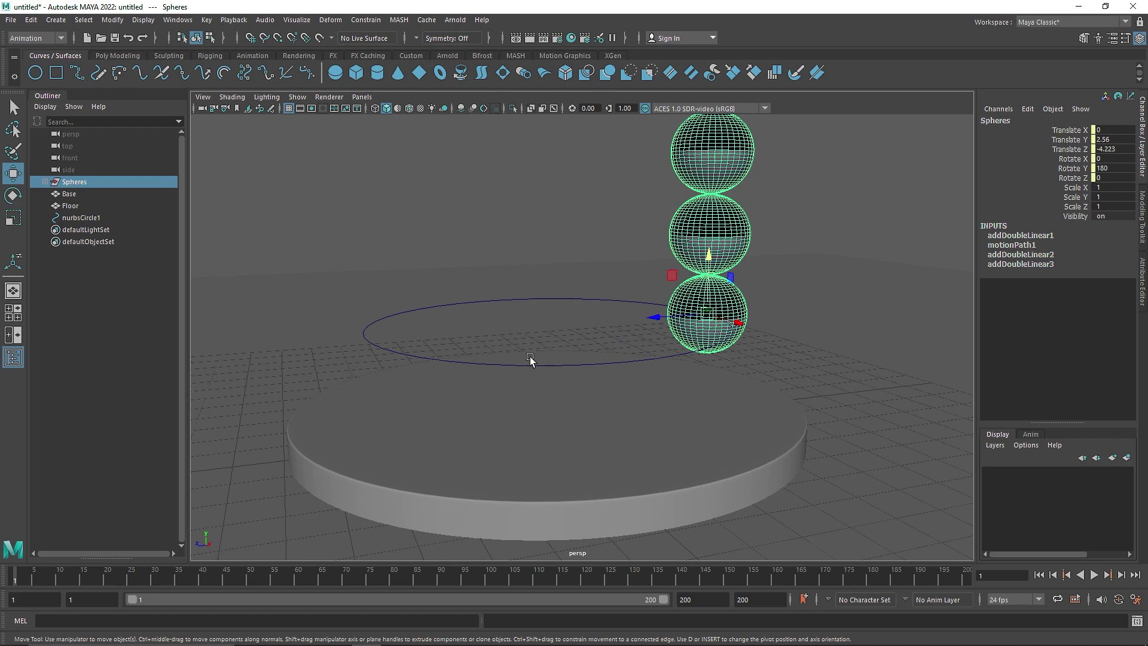
{"action": "left_click", "coordinate": [523, 372]}
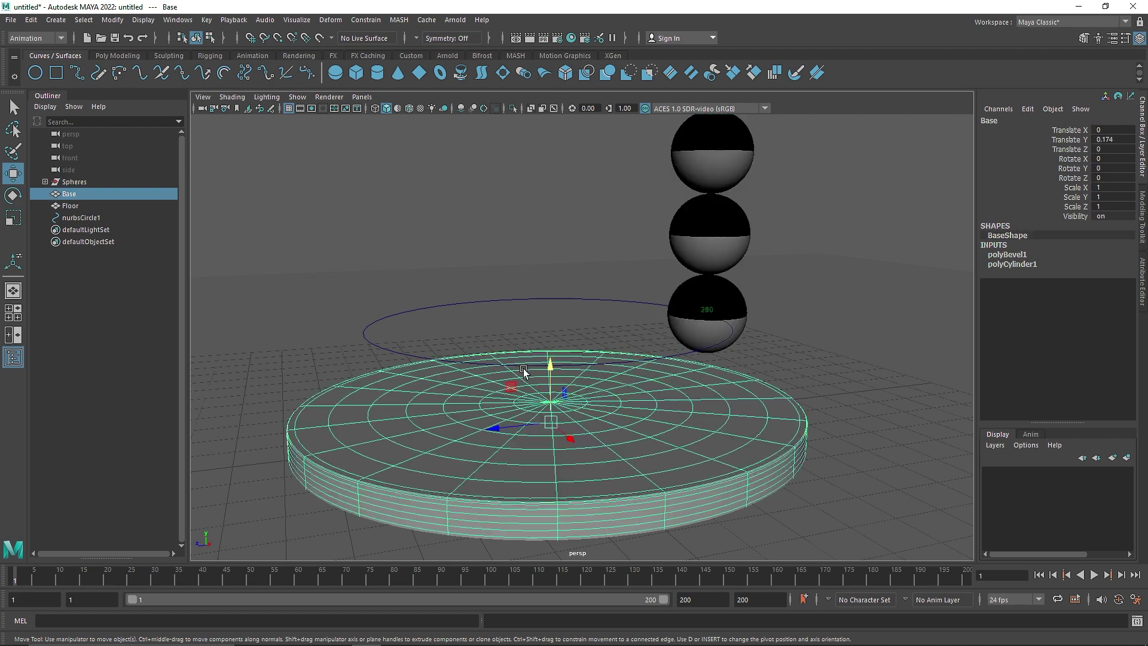
{"action": "left_click", "coordinate": [510, 297]}
{"action": "left_click_drag", "start_coordinate": [546, 281], "coordinate": [404, 450]}
{"action": "key", "text": "space"}
{"action": "key", "text": "space"}
{"action": "scroll", "coordinate": [592, 323], "scroll_direction": "up", "scroll_amount": 1}
{"action": "middle_click_drag", "start_coordinate": [610, 274], "coordinate": [621, 419], "text": "alt"}
{"action": "left_click_drag", "start_coordinate": [508, 185], "coordinate": [516, 228]}
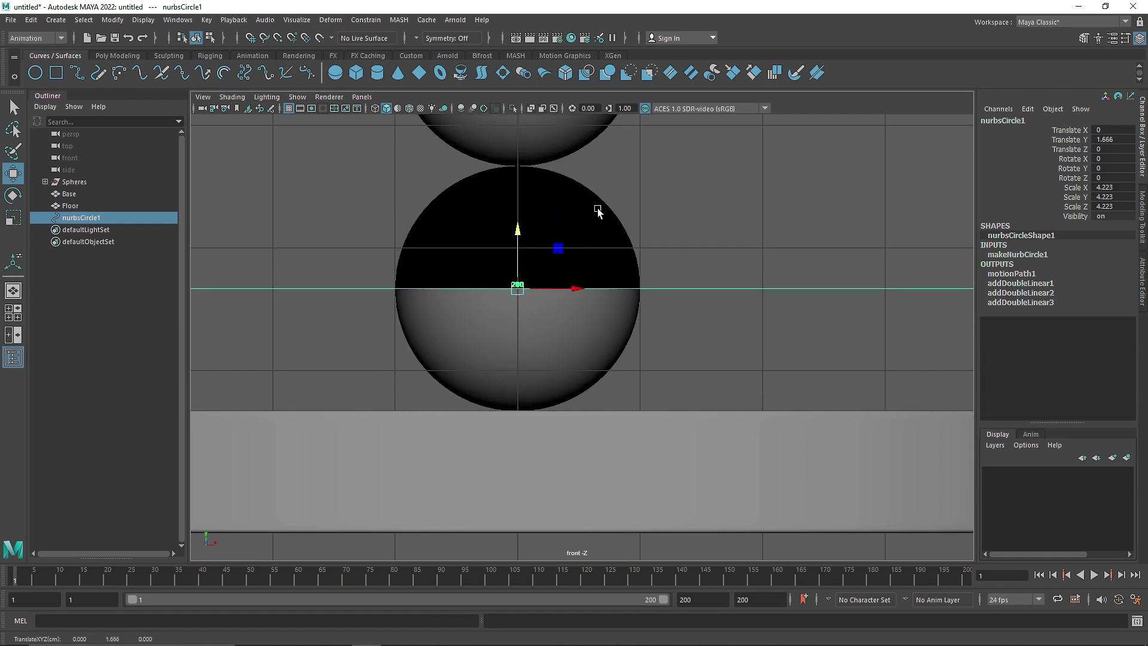
{"action": "key", "text": "space"}
{"action": "key", "text": "space"}
{"action": "left_click_drag", "start_coordinate": [792, 187], "coordinate": [712, 232], "text": "alt"}
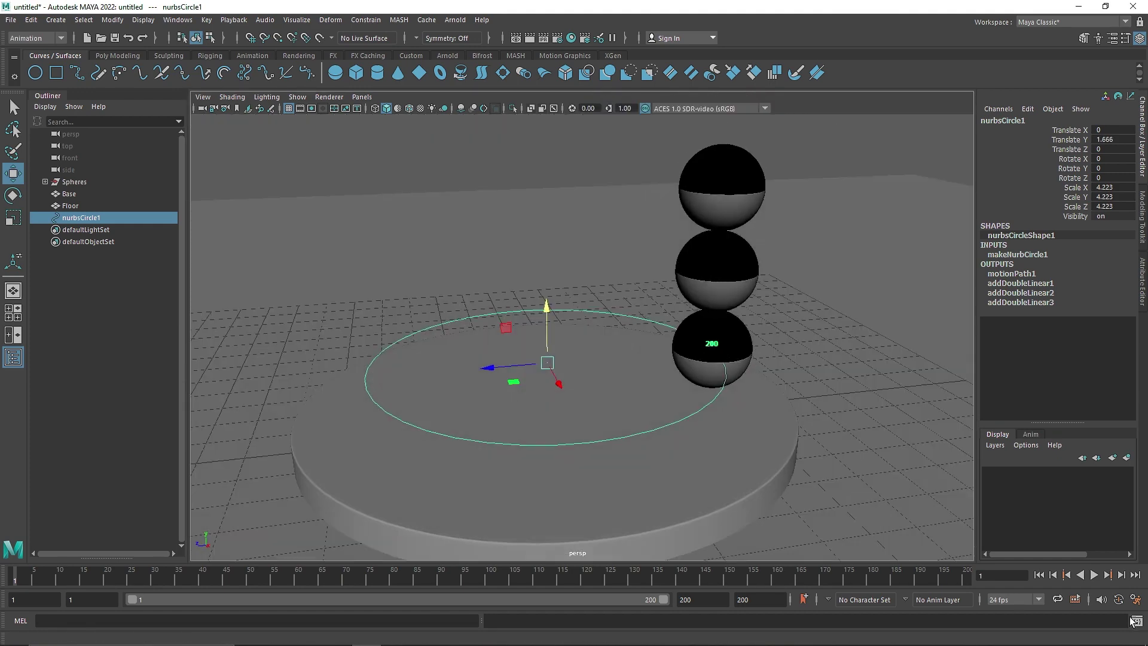
Play the spheres' motion path animation and return to the first frame
{"action": "left_click", "coordinate": [1094, 575]}
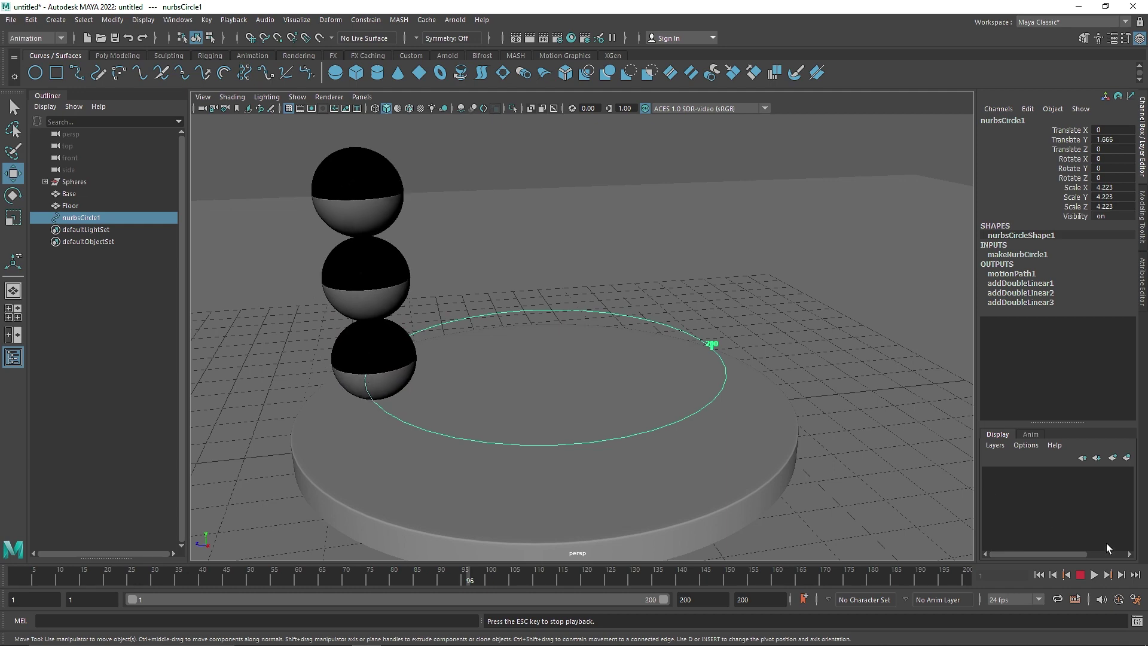
{"action": "left_click", "coordinate": [1081, 575]}
{"action": "left_click", "coordinate": [1038, 575]}
Try tilting the circle path by about 3.5 degrees around Z
{"action": "key", "text": "e"}
{"action": "mouse_move", "coordinate": [560, 338]}
{"action": "left_mouse_down"}
{"action": "mouse_move", "coordinate": [554, 314]}
{"action": "mouse_move", "coordinate": [562, 328]}
{"action": "left_mouse_up"}
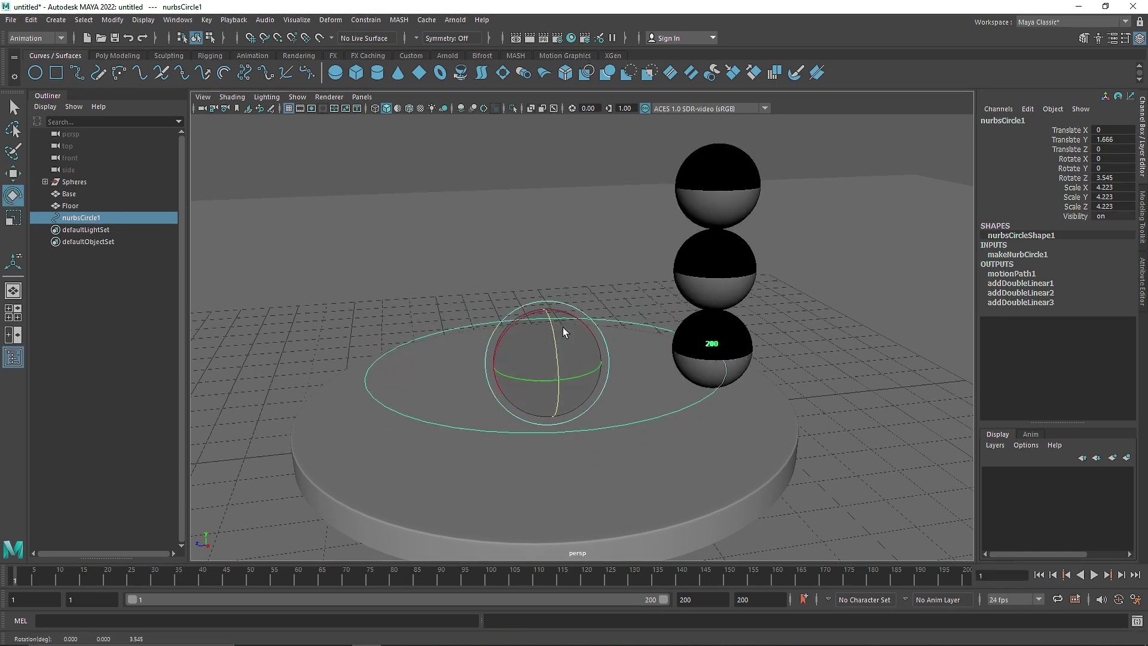
Set the Front Twist of the Spheres group's motion path to -15
{"action": "left_click", "coordinate": [728, 326]}
{"action": "key", "text": "Up"}
{"action": "left_click", "coordinate": [1020, 245]}
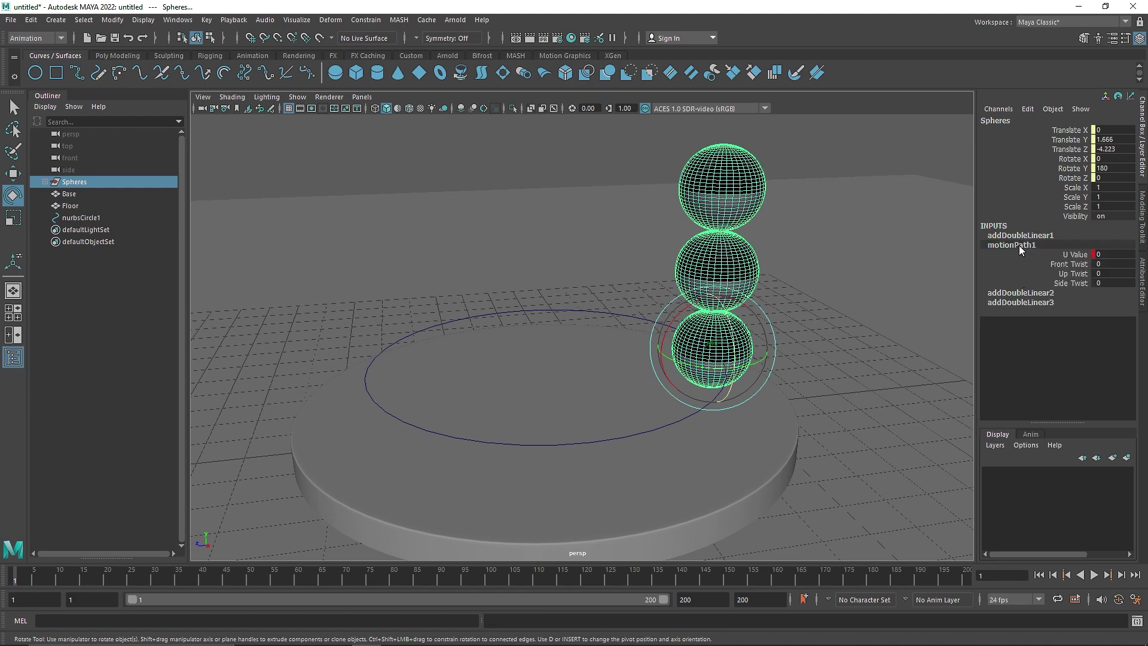
{"action": "left_click", "coordinate": [1112, 263]}
{"action": "type", "text": "15"}
{"action": "key", "text": "Return"}
{"action": "middle_click_drag", "start_coordinate": [1112, 263], "coordinate": [1028, 264]}
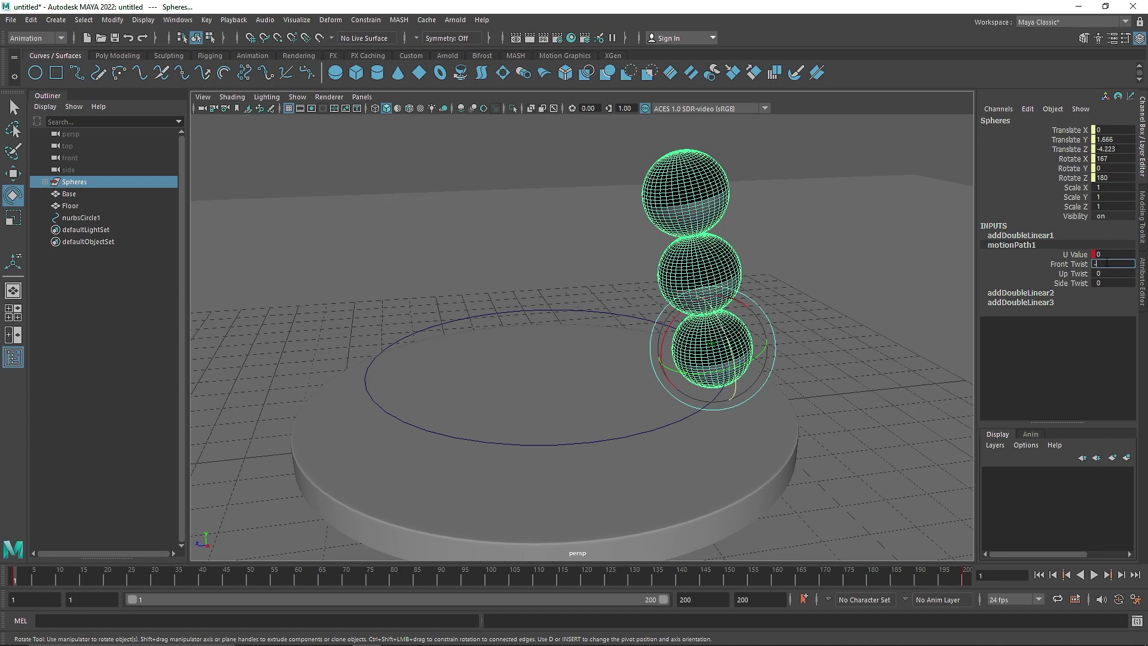
{"action": "key", "text": "Return"}
Try out the motion path's Up Twist and Side Twist, and return them to 0
{"action": "middle_click_drag", "start_coordinate": [1105, 274], "coordinate": [1131, 287]}
{"action": "type", "text": "0"}
{"action": "key", "text": "Return"}
{"action": "left_click", "coordinate": [1078, 286]}
{"action": "key", "text": "ctrl+z"}
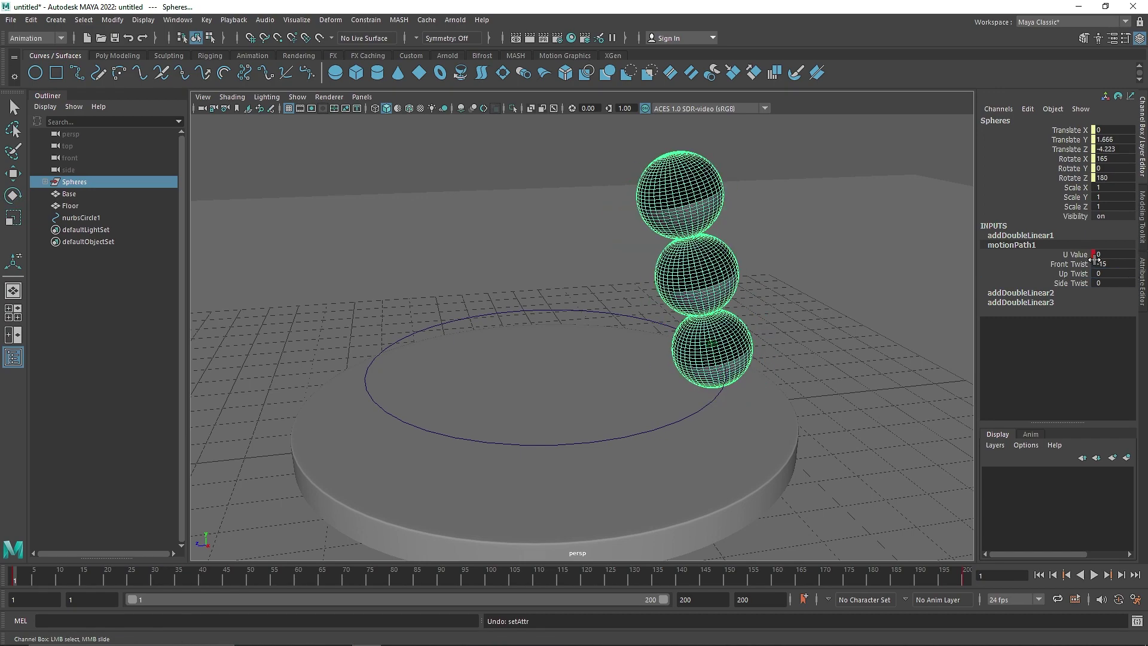
Move the final keyframe of the Spheres path animation to frame 90 and play the animation
{"action": "mouse_move", "coordinate": [732, 295]}
{"action": "left_mouse_down", "text": "alt"}
{"action": "mouse_move", "coordinate": [628, 295]}
{"action": "mouse_move", "coordinate": [736, 290]}
{"action": "left_mouse_up", "text": "alt"}
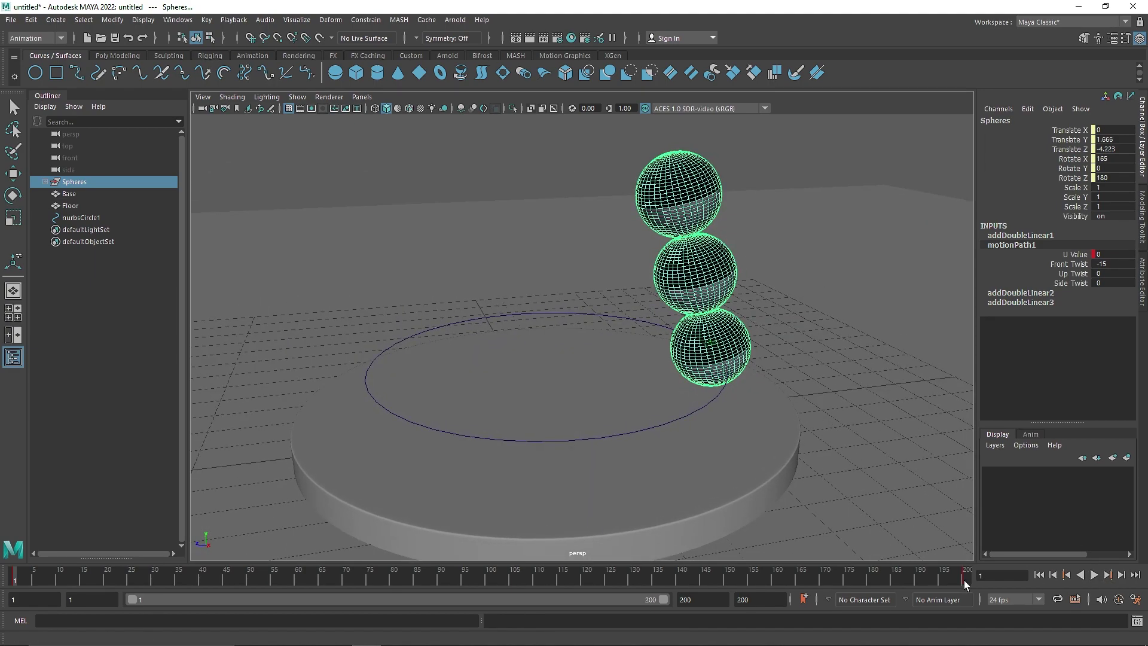
{"action": "left_click", "coordinate": [965, 576]}
{"action": "right_click", "coordinate": [964, 577]}
{"action": "left_click", "coordinate": [986, 350]}
{"action": "key", "text": "e"}
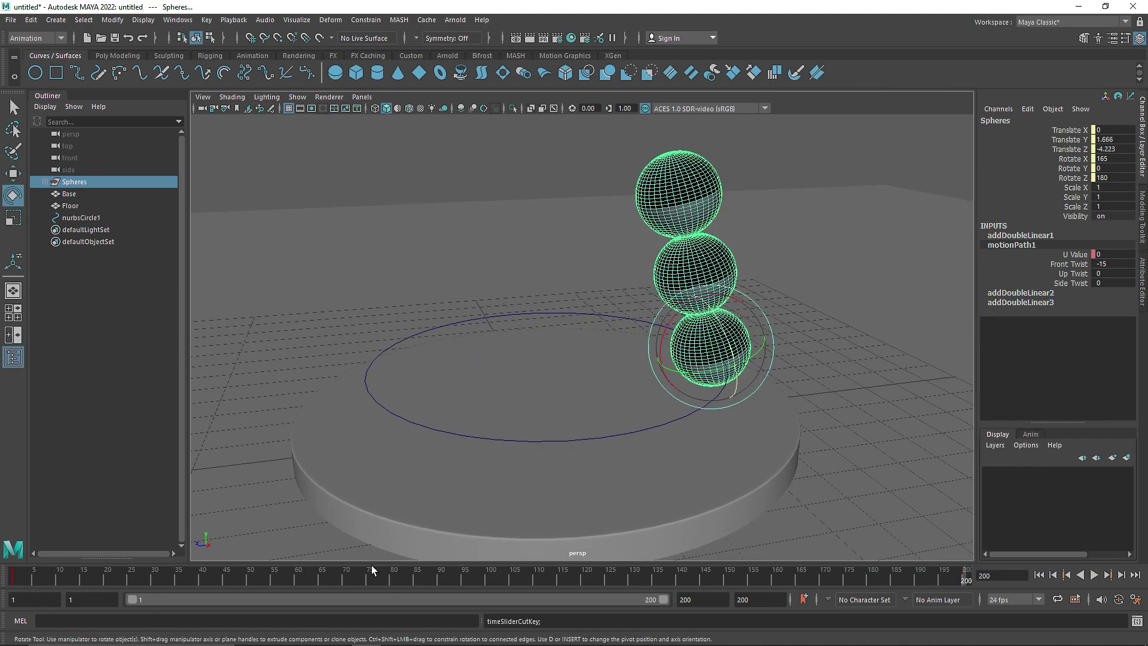
{"action": "left_click", "coordinate": [439, 576]}
{"action": "right_click", "coordinate": [439, 576]}
{"action": "mouse_move", "coordinate": [549, 375]}
{"action": "left_click", "coordinate": [594, 378]}
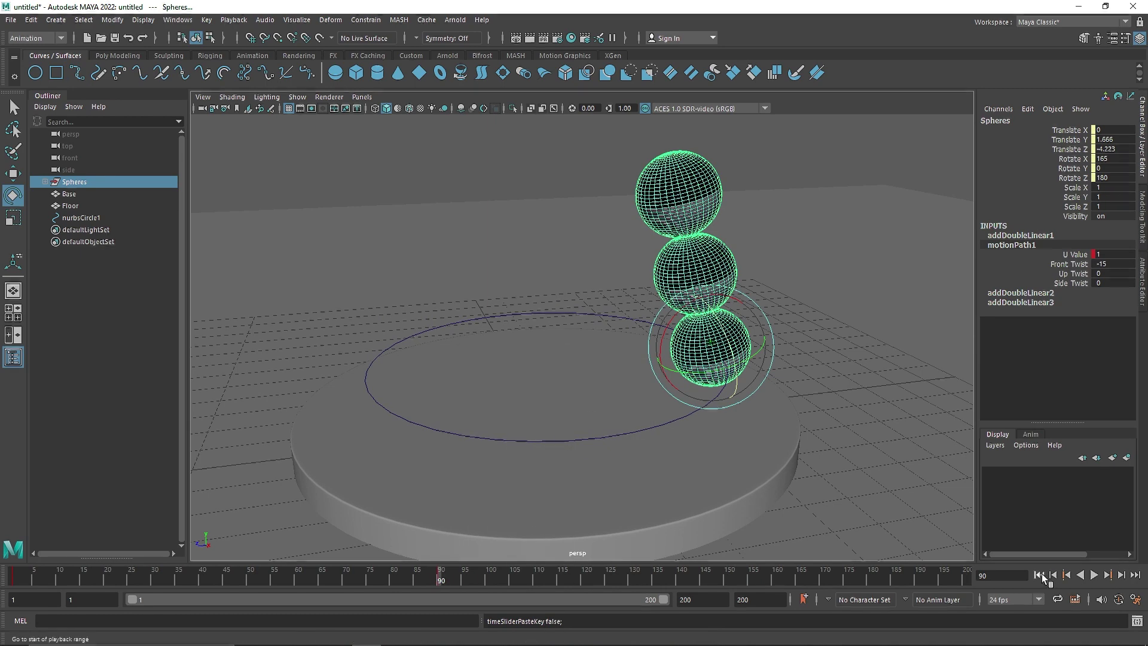
{"action": "left_click", "coordinate": [1094, 575]}
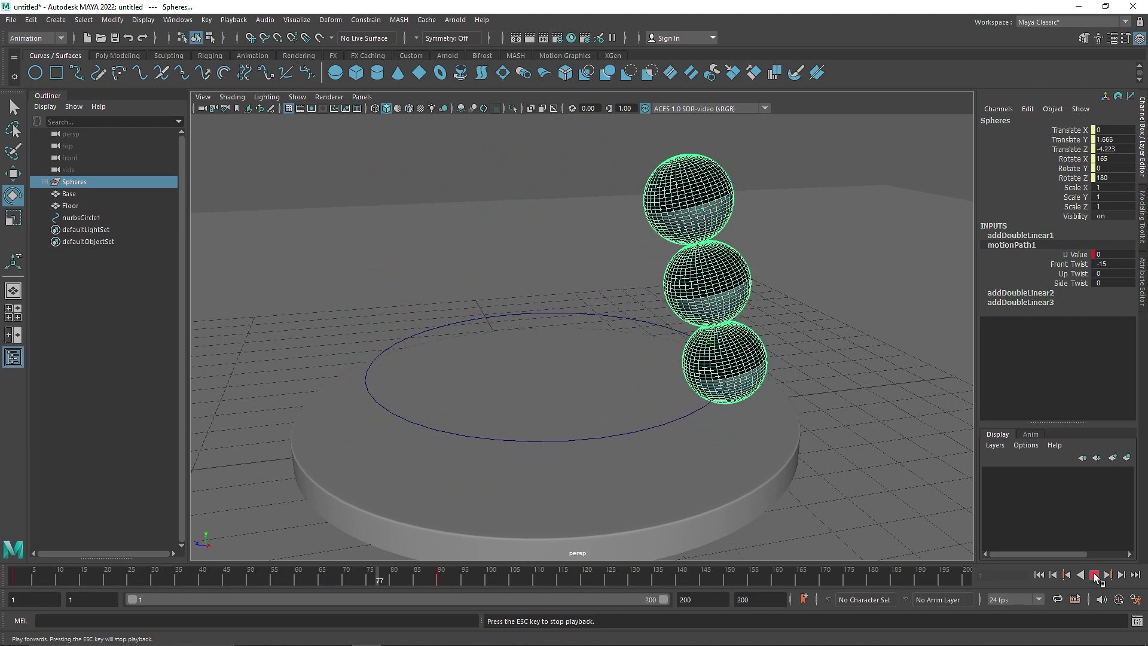
Move the final keyframe of the Spheres path animation to frame 150 and play the result
{"action": "right_click", "coordinate": [448, 580]}
{"action": "left_click", "coordinate": [466, 359]}
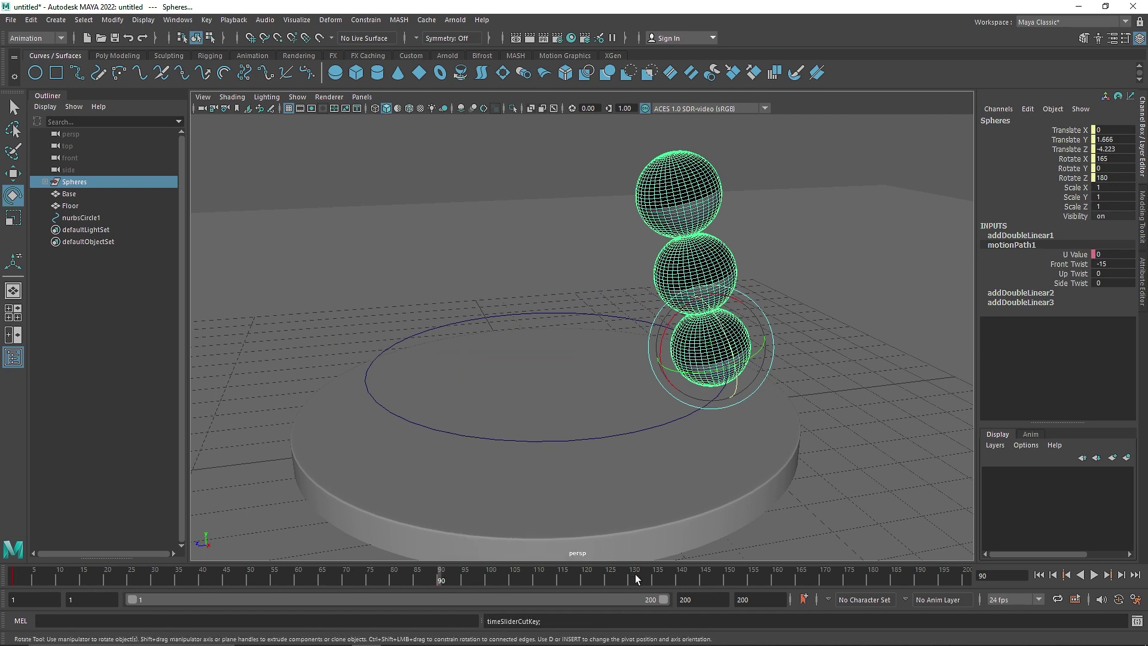
{"action": "left_click", "coordinate": [726, 576]}
{"action": "right_click", "coordinate": [726, 576]}
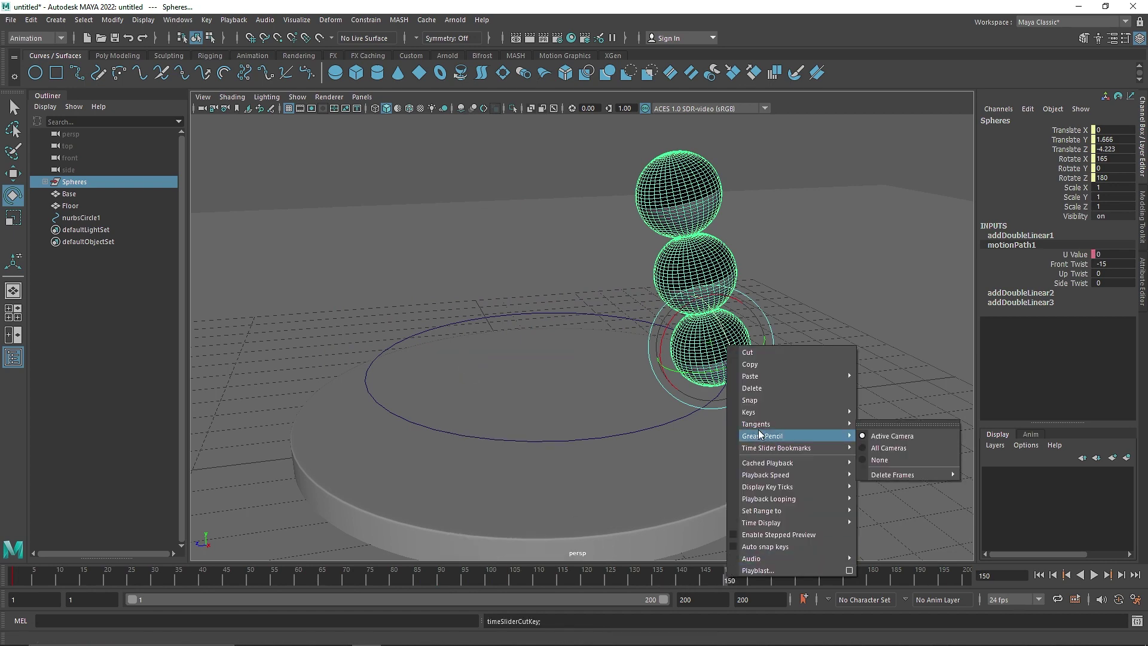
{"action": "mouse_move", "coordinate": [799, 378]}
{"action": "left_click", "coordinate": [903, 380]}
{"action": "left_click", "coordinate": [1095, 575]}
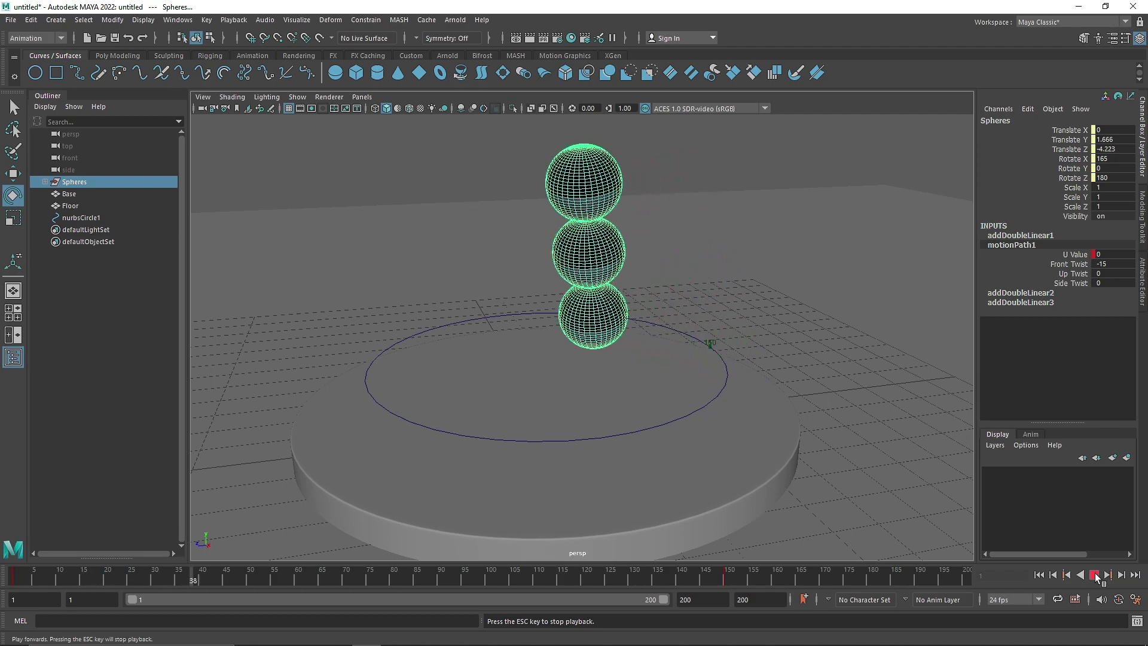
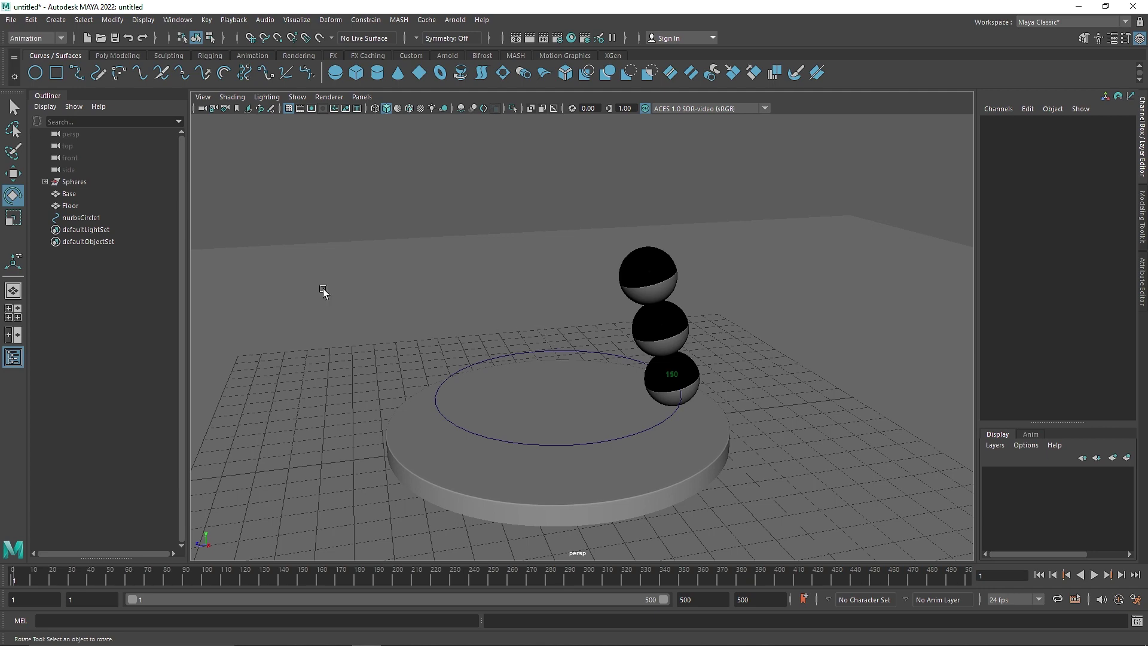
Open the Graph Editor for the Spheres group, select all keys of the motion path curve, and minimize the editor
{"action": "left_click", "coordinate": [679, 383]}
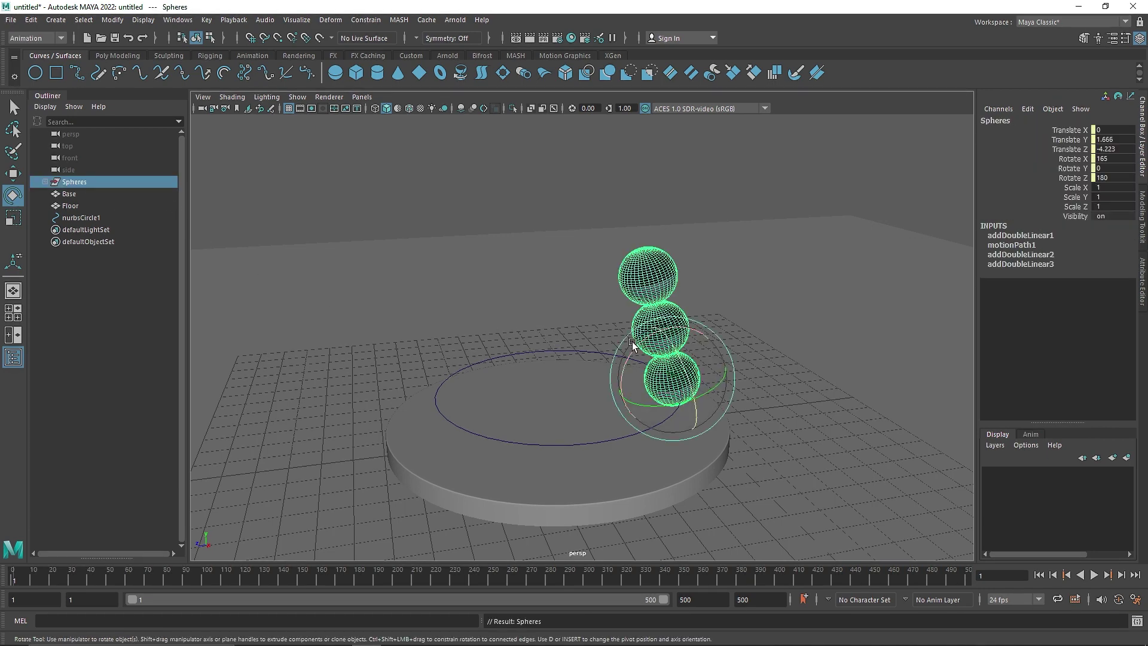
{"action": "left_click", "coordinate": [177, 20]}
{"action": "mouse_move", "coordinate": [234, 63]}
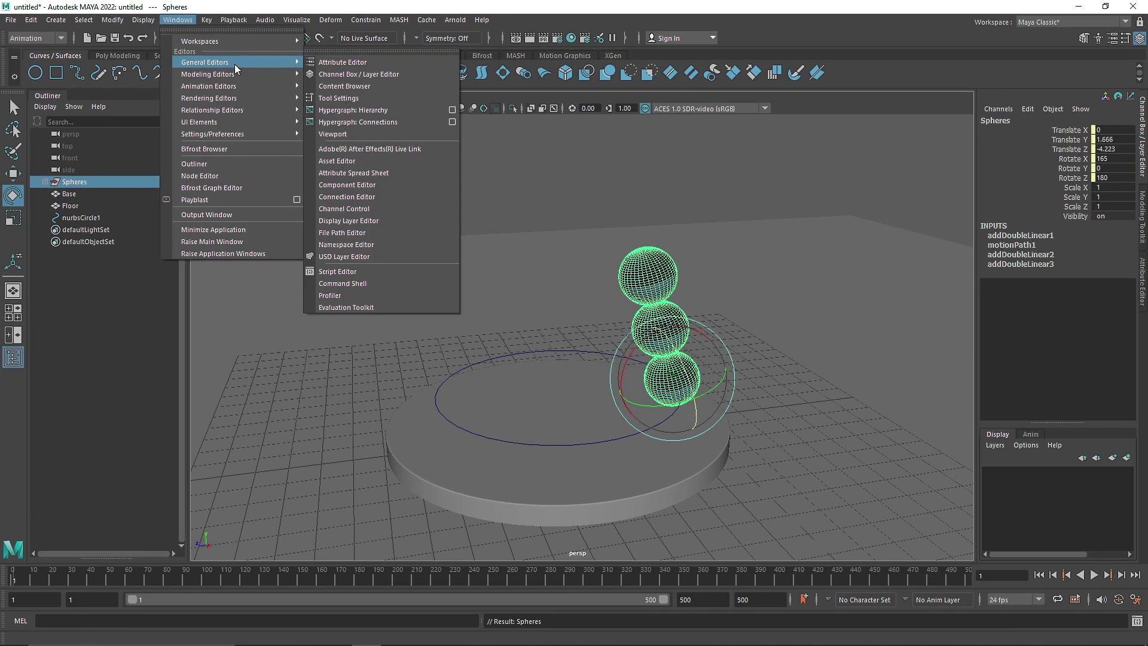
{"action": "mouse_move", "coordinate": [235, 87]}
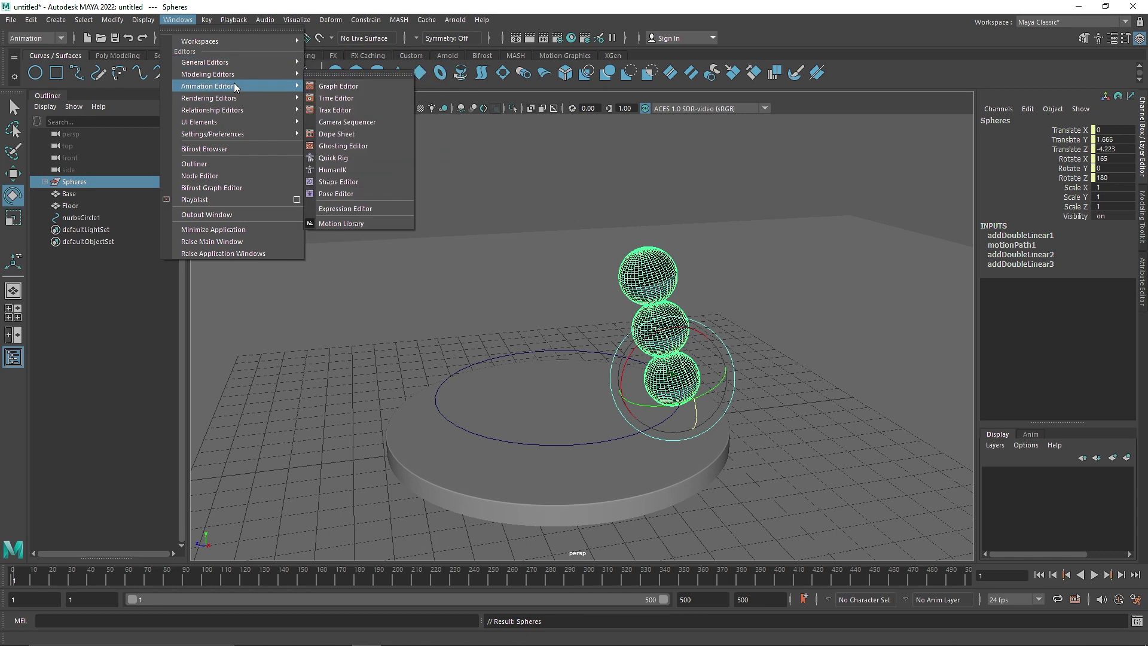
{"action": "left_click", "coordinate": [357, 85]}
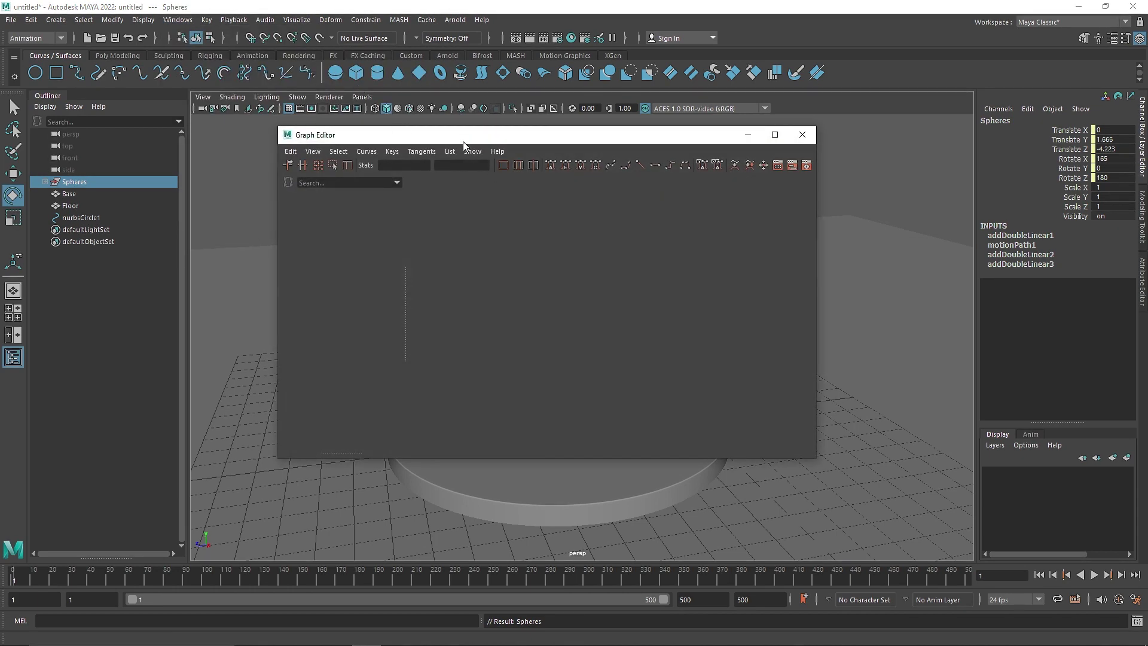
{"action": "left_click_drag", "start_coordinate": [462, 141], "coordinate": [523, 147]}
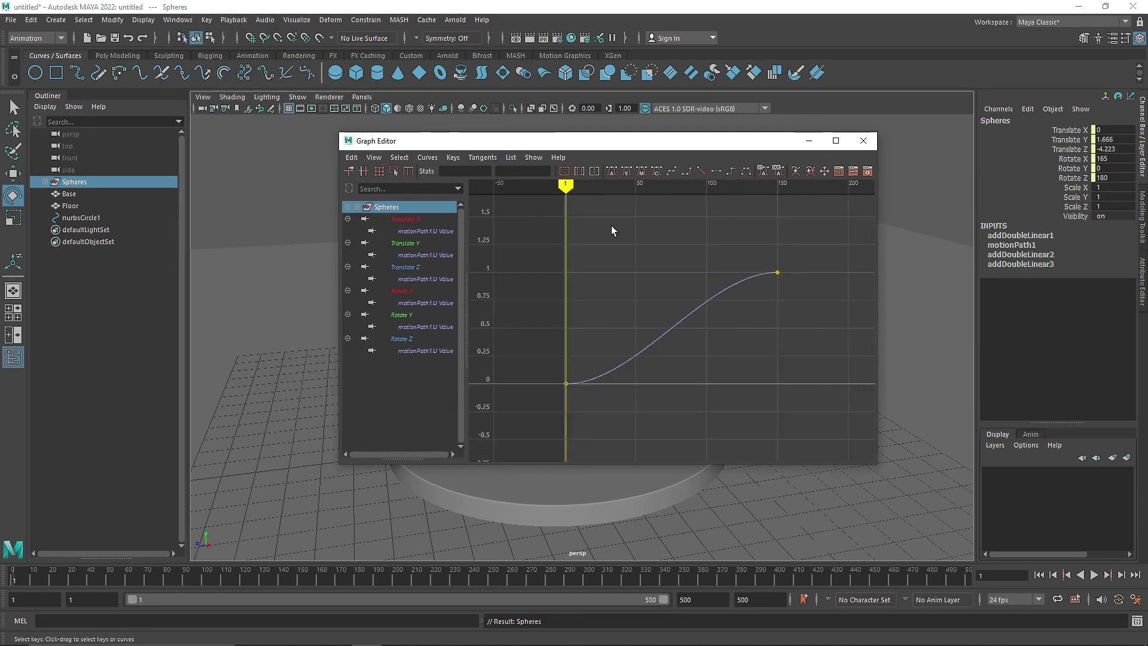
{"action": "left_click_drag", "start_coordinate": [821, 231], "coordinate": [499, 454]}
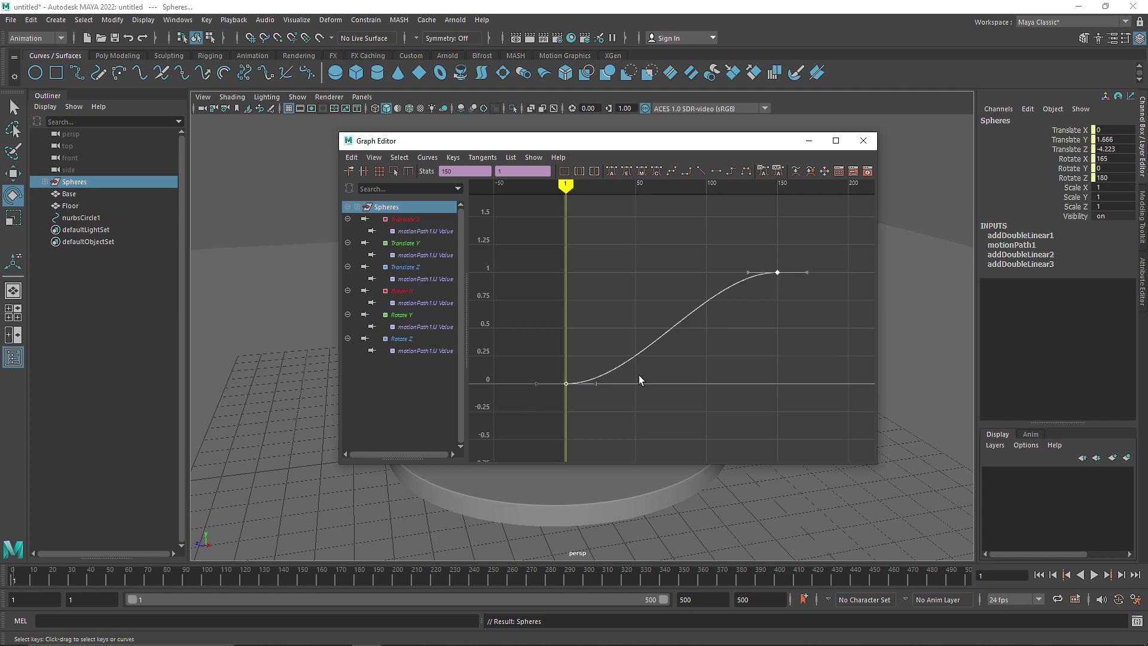
{"action": "left_click", "coordinate": [809, 141]}
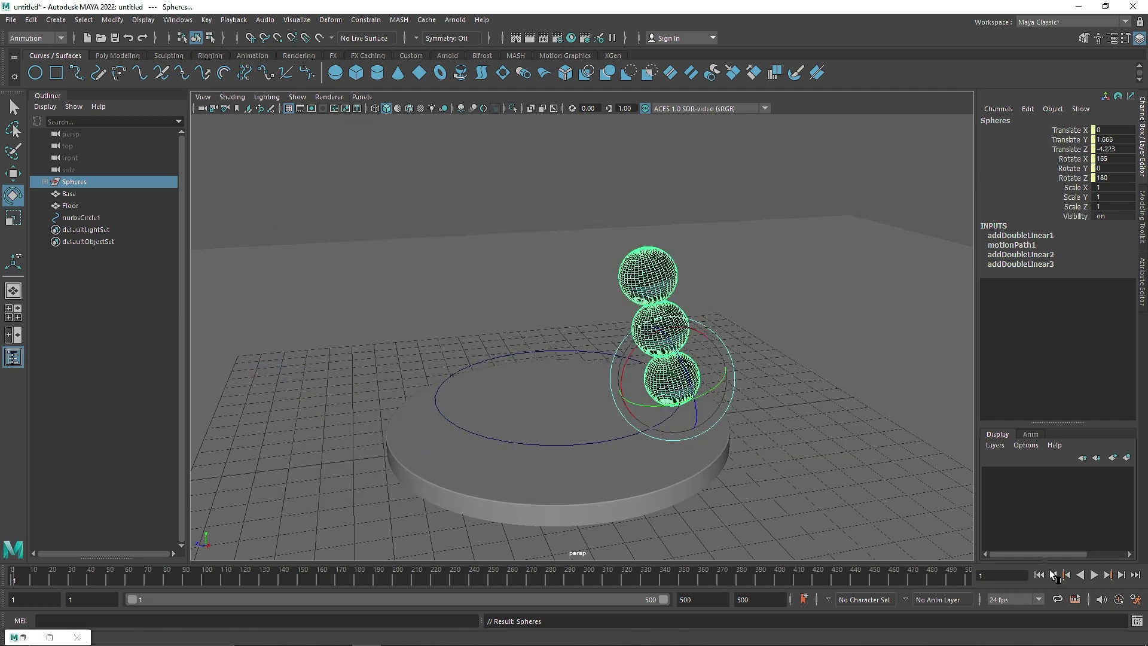
Set all keys of the Spheres motion path curve to linear tangents in the Graph Editor and play the animation
{"action": "left_click", "coordinate": [1092, 576]}
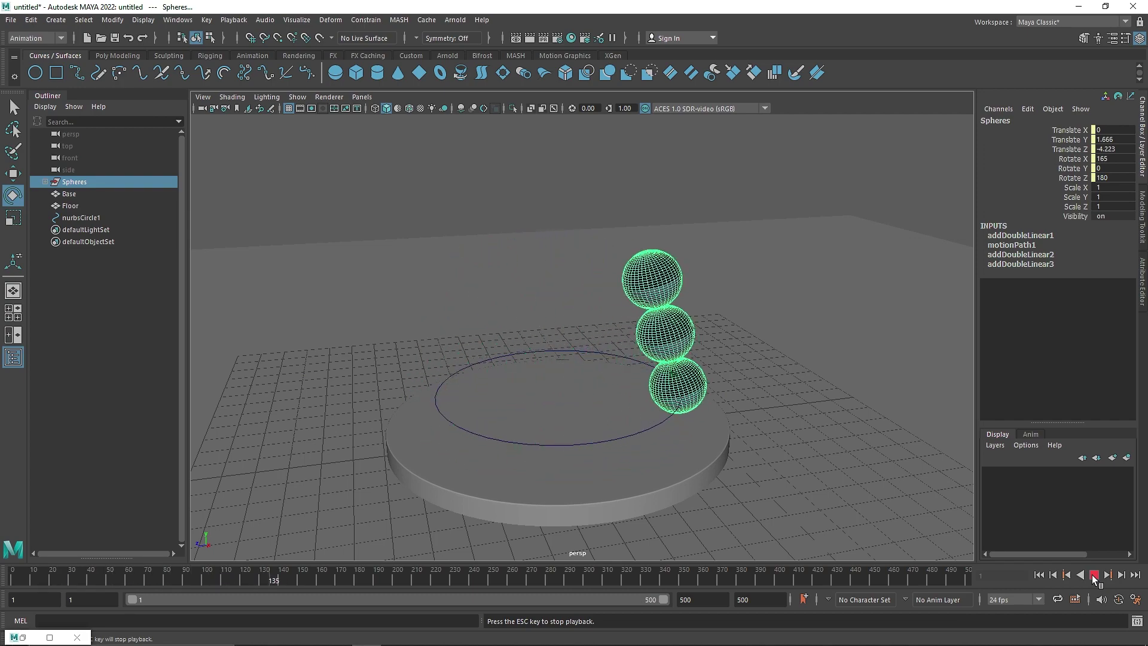
{"action": "left_click", "coordinate": [1093, 576]}
{"action": "left_click", "coordinate": [24, 637]}
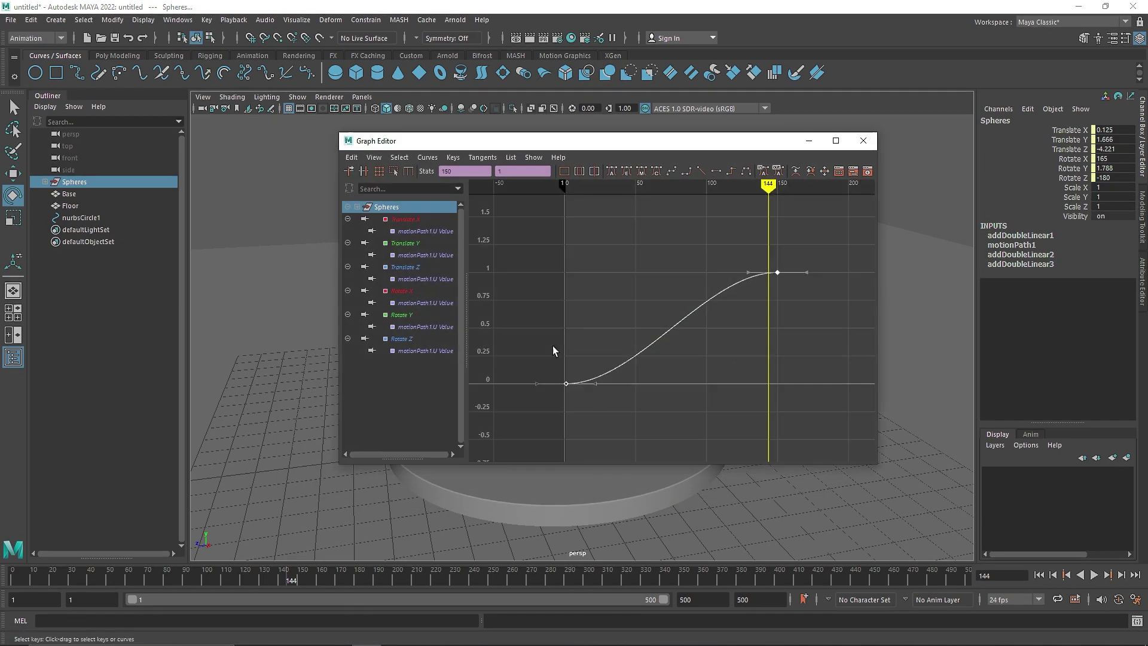
{"action": "left_click_drag", "start_coordinate": [846, 248], "coordinate": [721, 325]}
{"action": "left_click_drag", "start_coordinate": [807, 250], "coordinate": [526, 412]}
{"action": "left_click", "coordinate": [701, 171]}
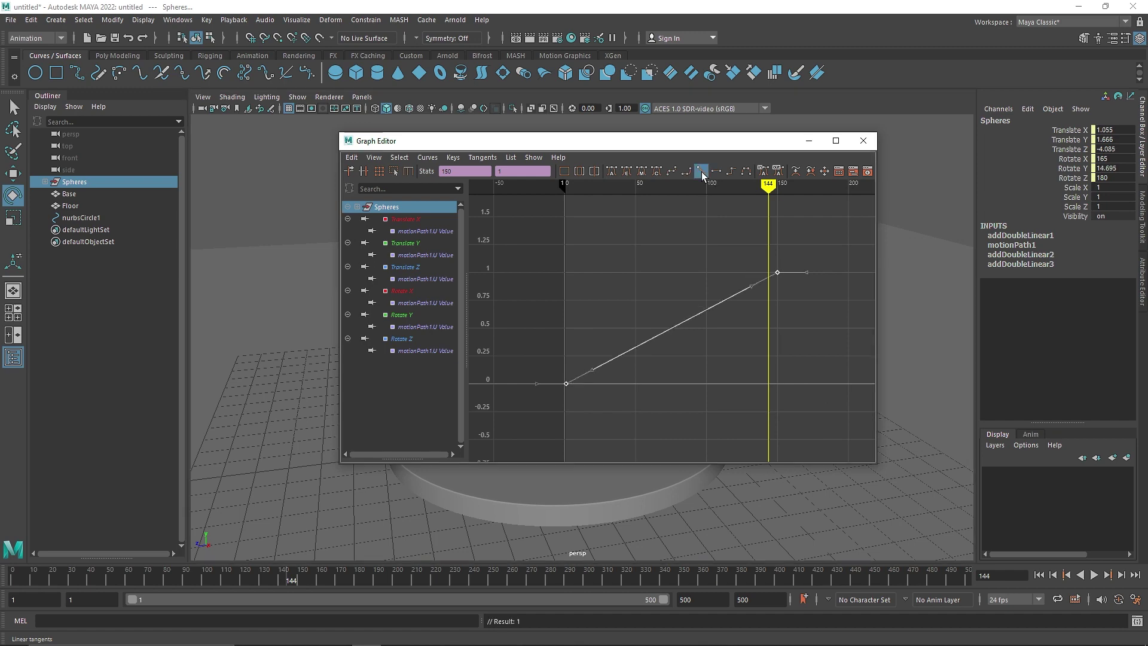
{"action": "left_click", "coordinate": [809, 144]}
{"action": "left_click", "coordinate": [1094, 574]}
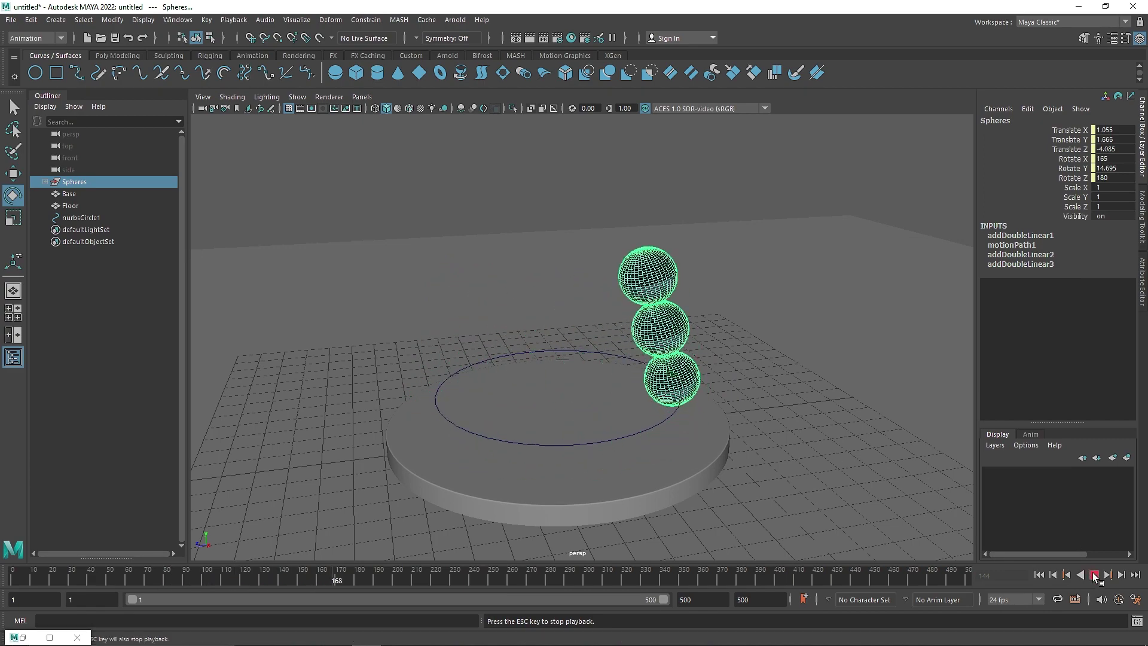
{"action": "left_click", "coordinate": [1094, 575]}
Set the Post Infinity of the Spheres motion path curve to Cycle and play the animation
{"action": "left_click", "coordinate": [50, 637]}
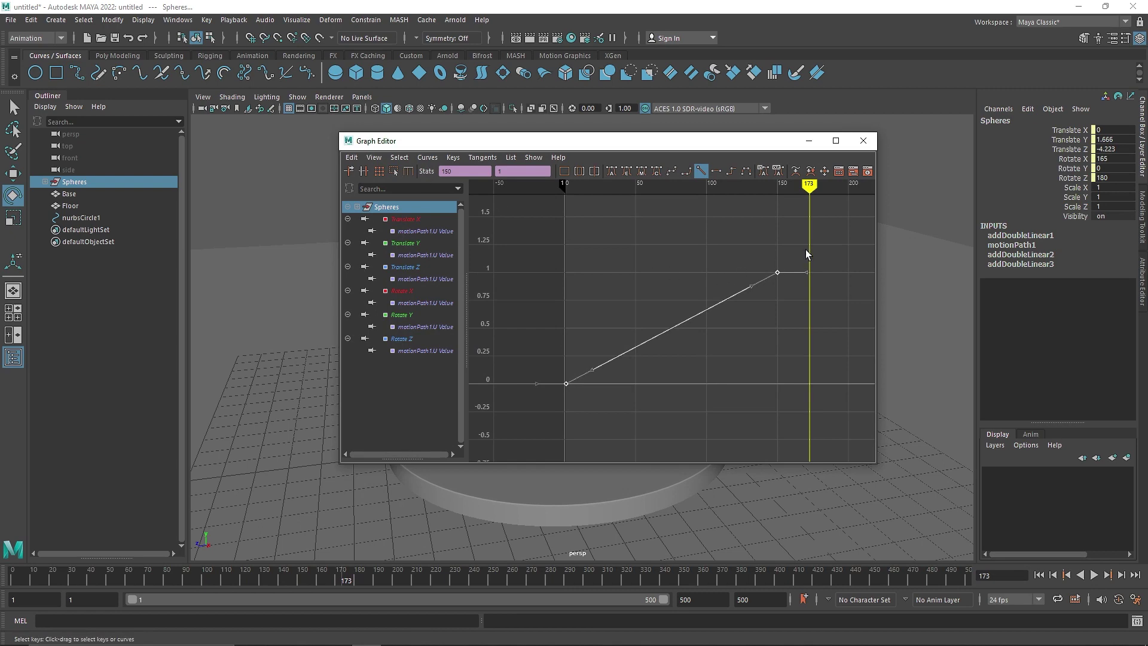
{"action": "left_click", "coordinate": [425, 158]}
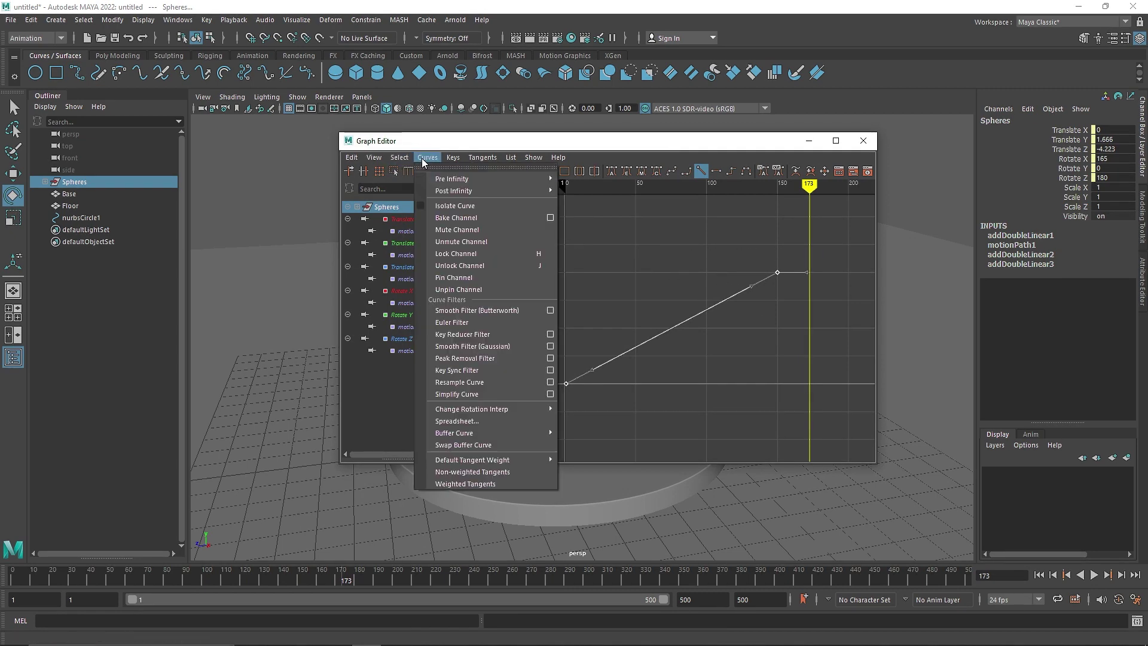
{"action": "mouse_move", "coordinate": [497, 190]}
{"action": "left_click", "coordinate": [594, 190]}
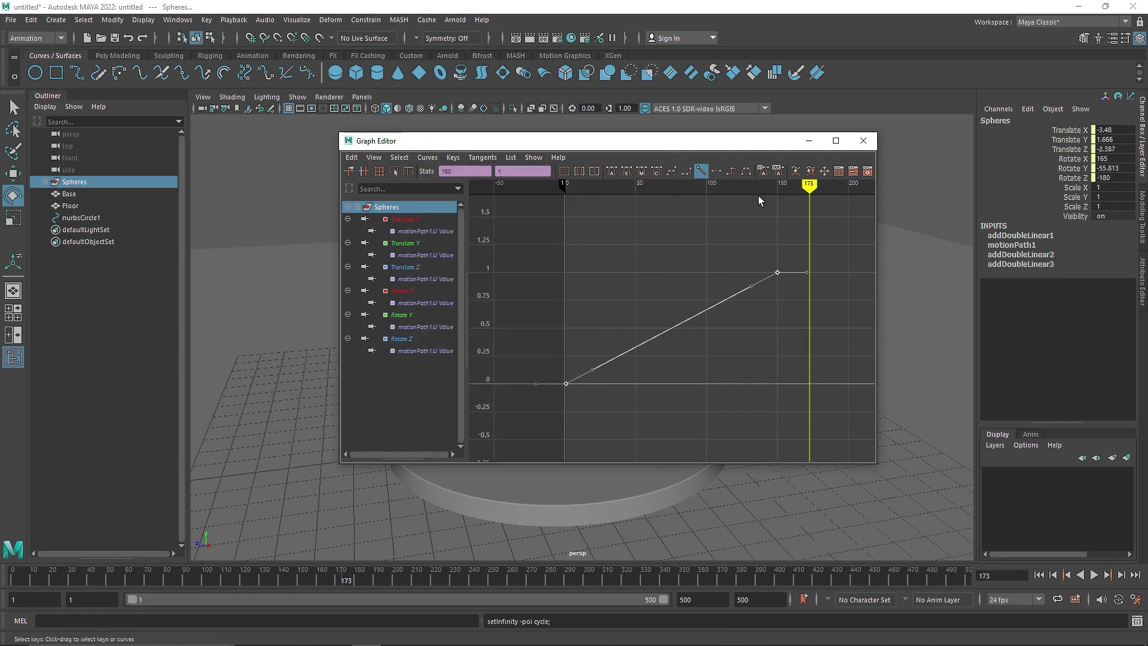
{"action": "left_click", "coordinate": [808, 141]}
{"action": "left_click", "coordinate": [1094, 575]}
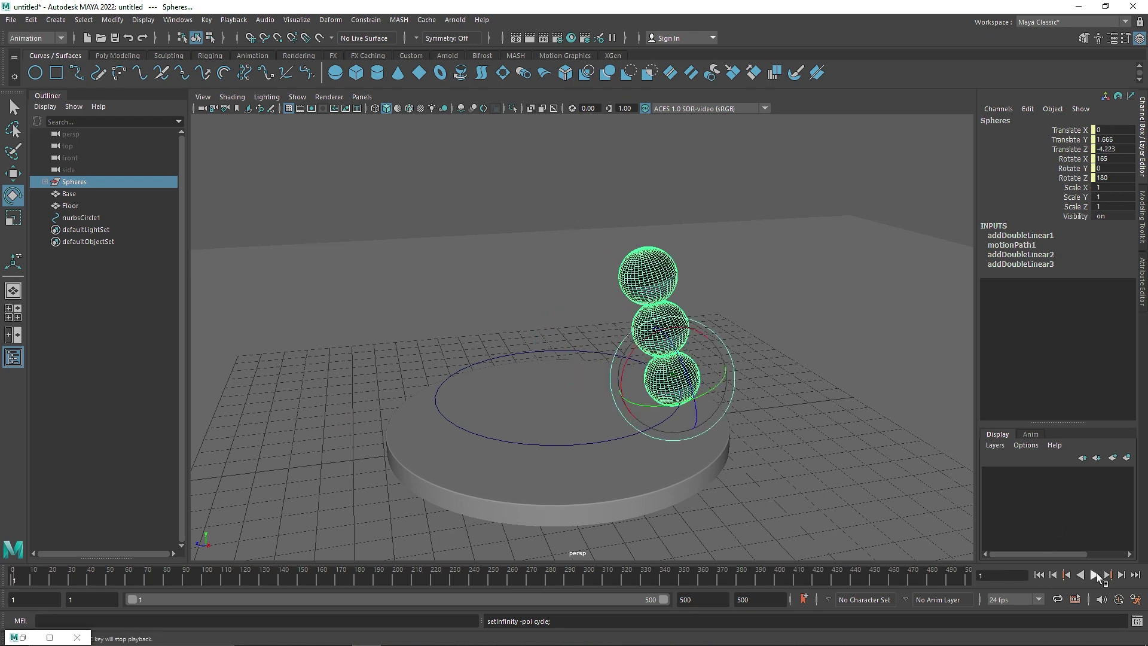
{"action": "left_click", "coordinate": [1094, 574]}
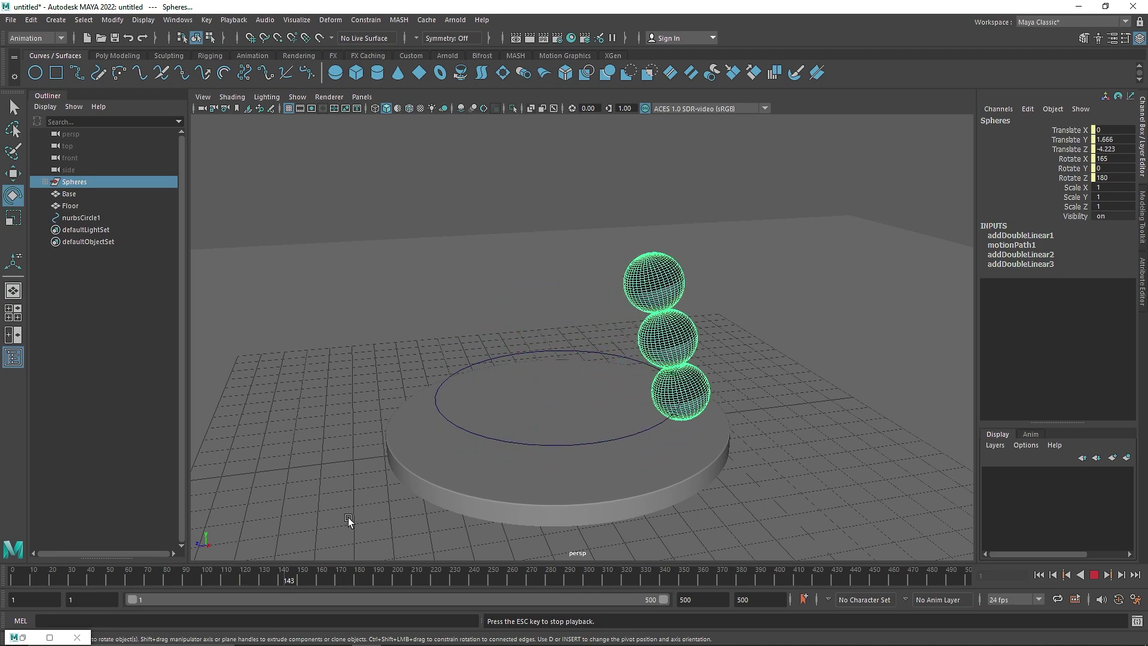
{"action": "left_click", "coordinate": [1094, 575]}
Select the lowest sphere, try out a change to its Rotate X value, and undo that change
{"action": "scroll", "coordinate": [538, 416], "scroll_direction": "up", "scroll_amount": 2}
{"action": "middle_click_drag", "start_coordinate": [499, 402], "coordinate": [564, 387], "text": "alt"}
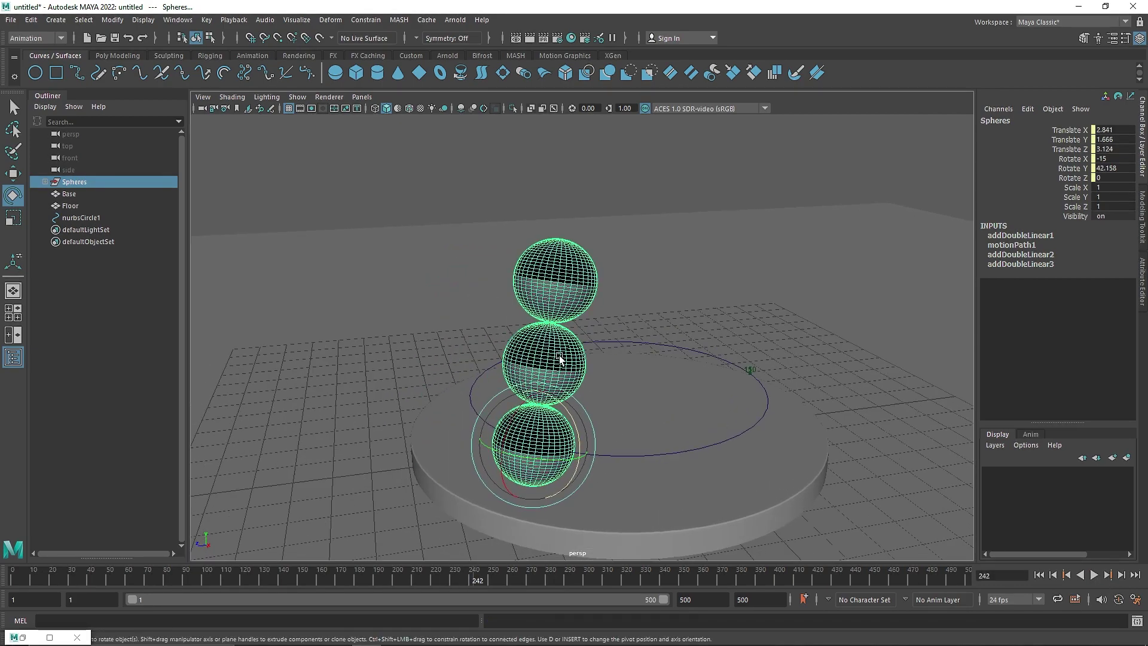
{"action": "left_click", "coordinate": [560, 358]}
{"action": "right_click_drag", "start_coordinate": [561, 359], "coordinate": [607, 425], "text": "alt"}
{"action": "middle_click_drag", "start_coordinate": [601, 437], "coordinate": [630, 418], "text": "alt"}
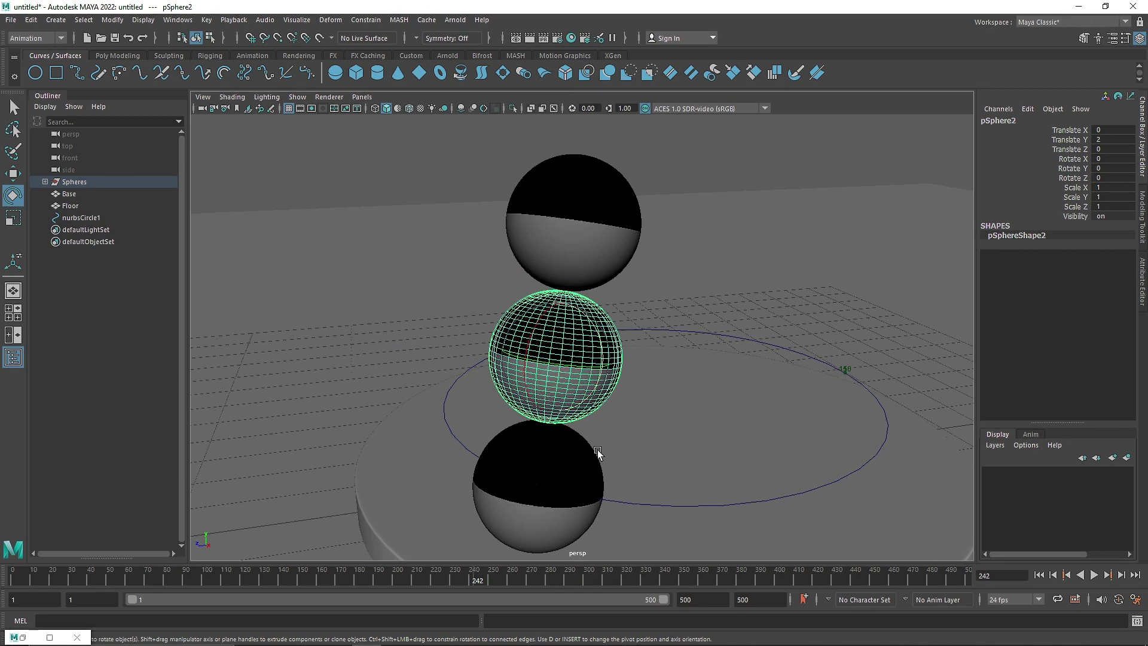
{"action": "left_click_drag", "start_coordinate": [597, 449], "coordinate": [593, 404], "text": "alt"}
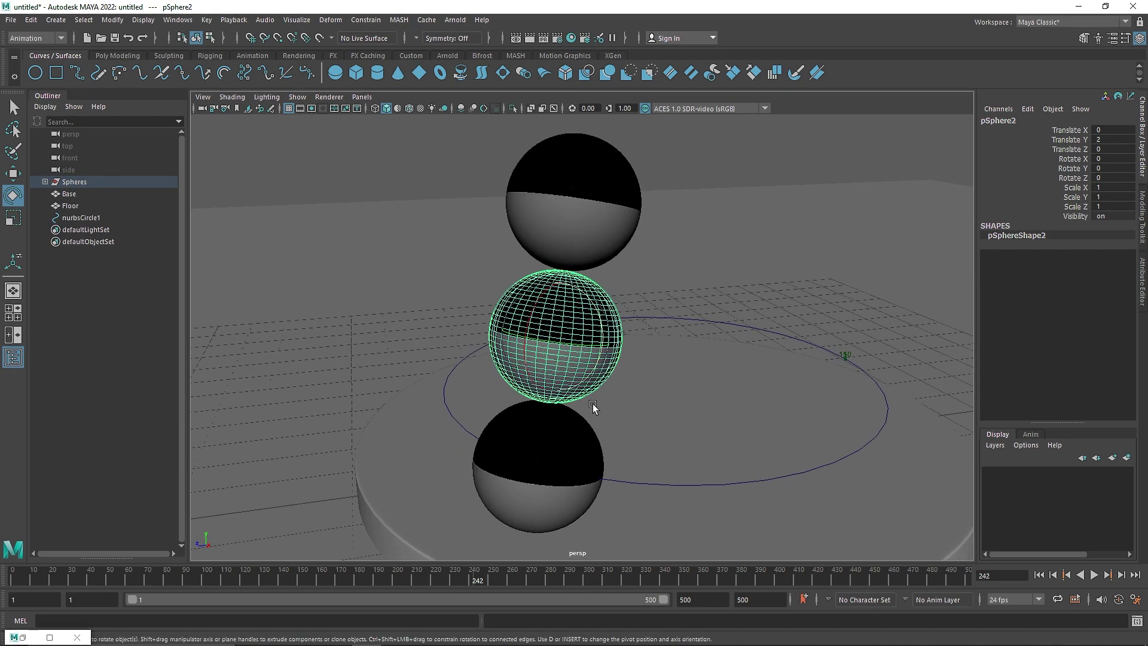
{"action": "left_click", "coordinate": [549, 442]}
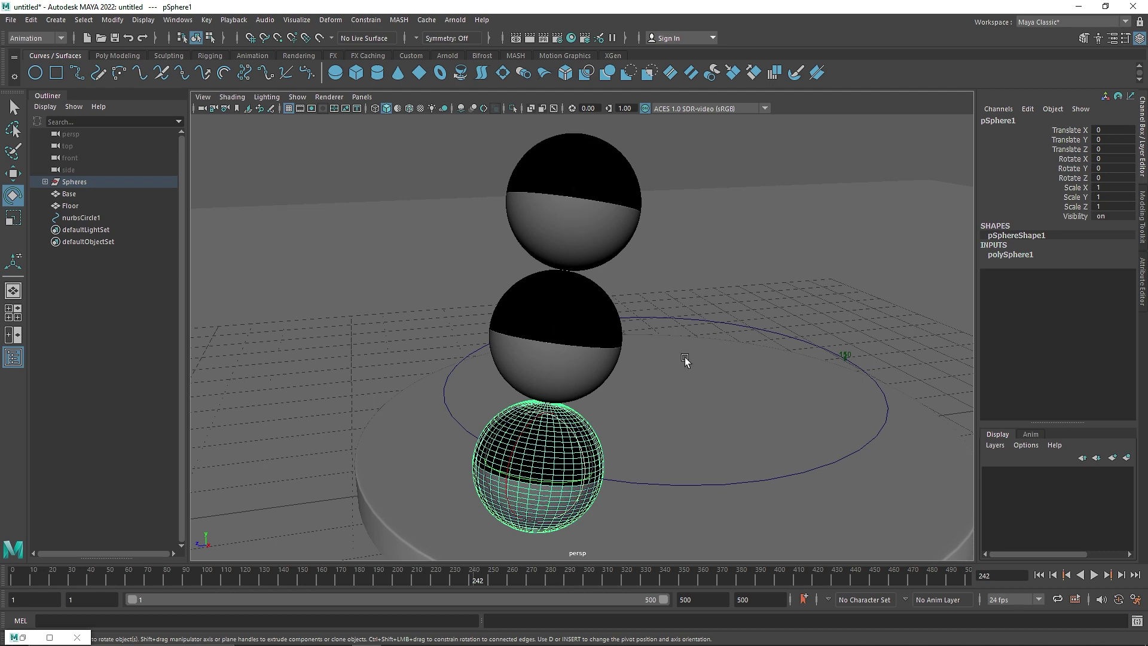
{"action": "mouse_move", "coordinate": [1099, 158]}
{"action": "middle_mouse_down"}
{"action": "mouse_move", "coordinate": [1079, 158]}
{"action": "mouse_move", "coordinate": [1106, 158]}
{"action": "middle_mouse_up"}
{"action": "key", "text": "ctrl+z"}
Open the Expression Editor for the lowest sphere's Rotate X channel and move it clear of the spheres
{"action": "left_click", "coordinate": [1086, 159]}
{"action": "left_click", "coordinate": [1029, 108]}
{"action": "left_click", "coordinate": [1037, 125]}
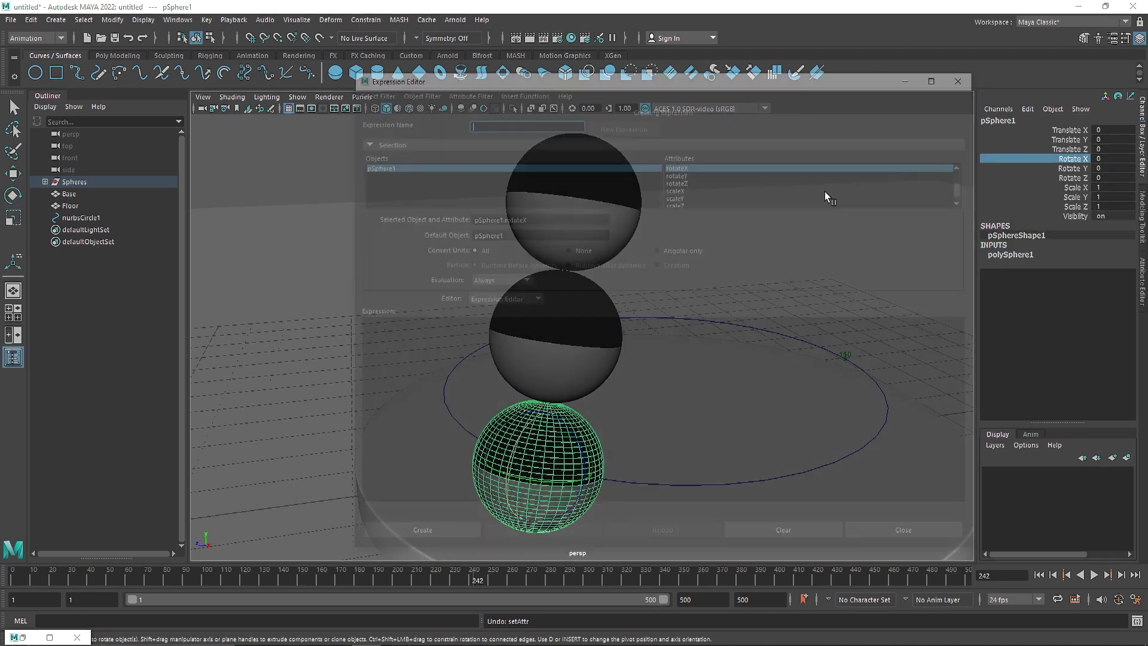
{"action": "left_click_drag", "start_coordinate": [346, 67], "coordinate": [591, 215]}
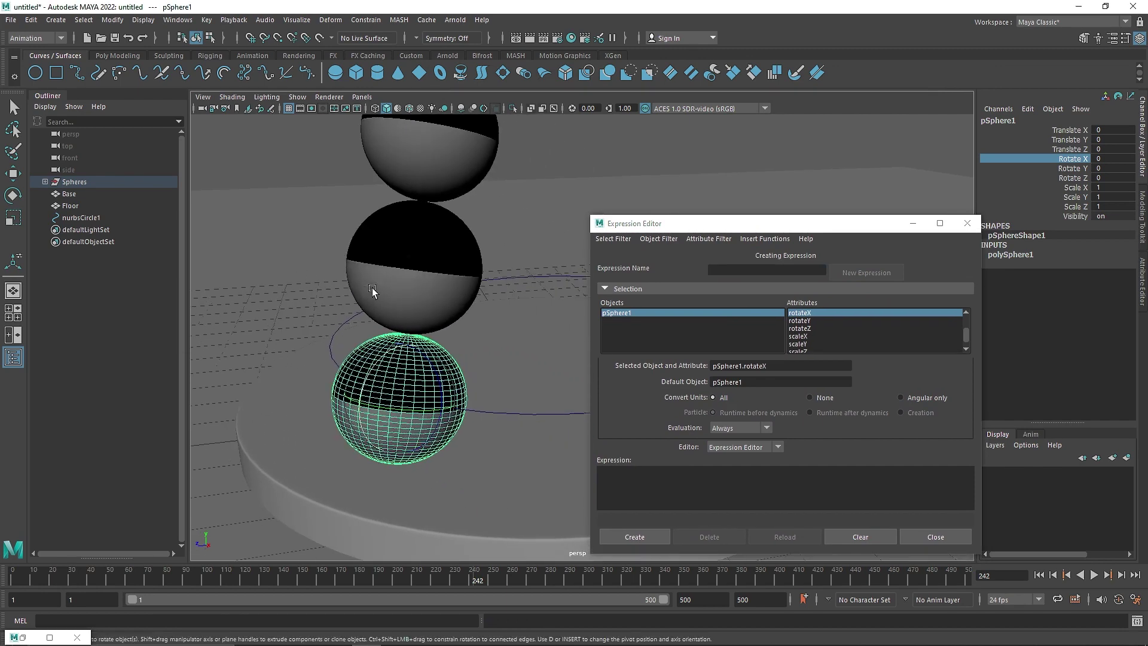
Create the expression pSphere1.rotateX = time*20 for the lowest sphere
{"action": "left_click", "coordinate": [777, 365]}
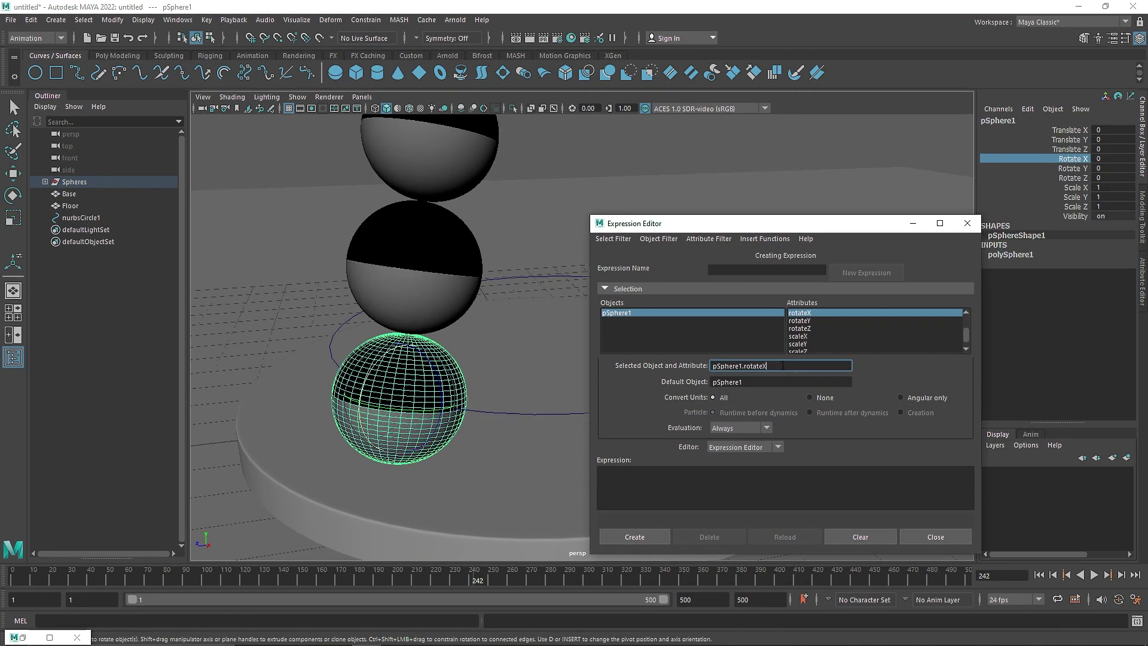
{"action": "key", "text": "ctrl+a"}
{"action": "key", "text": "ctrl+c"}
{"action": "left_click", "coordinate": [711, 486]}
{"action": "key", "text": "ctrl+v"}
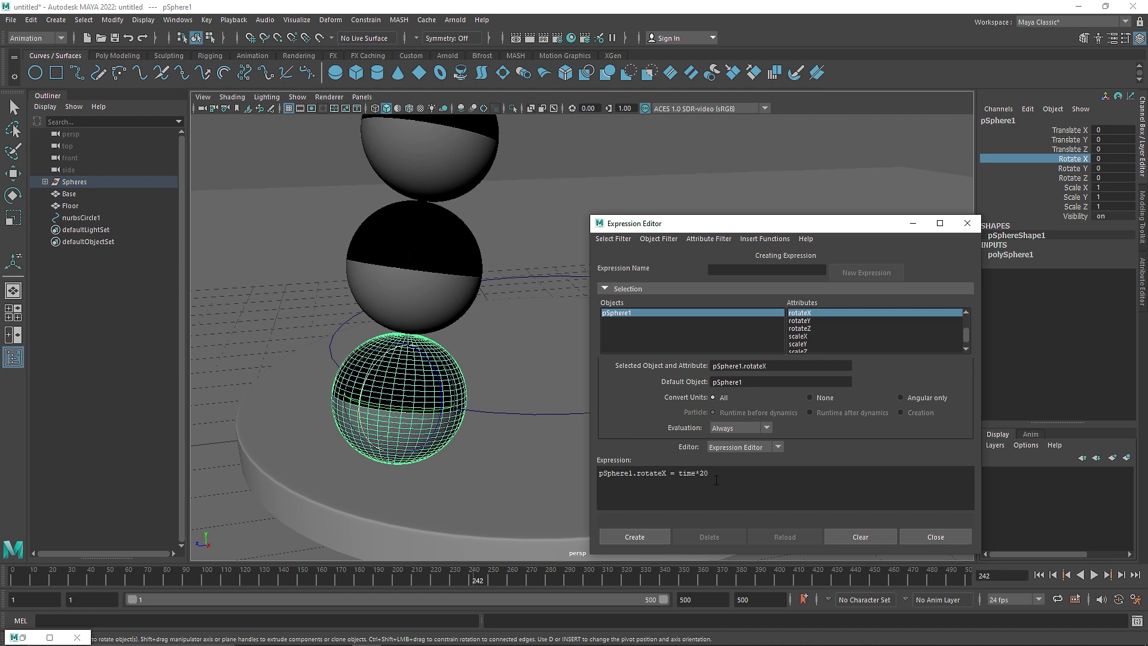
{"action": "left_click", "coordinate": [653, 538]}
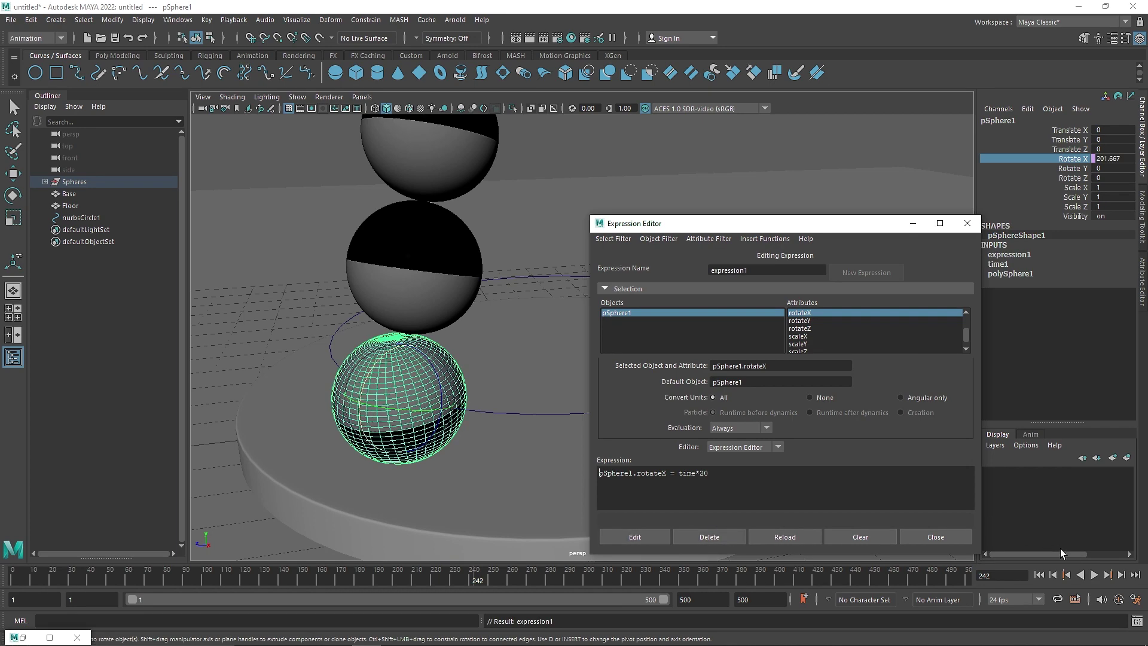
Play the animation from the first frame to check the lowest sphere's spin, keeping the Expression Editor out of the way
{"action": "left_click", "coordinate": [1038, 576]}
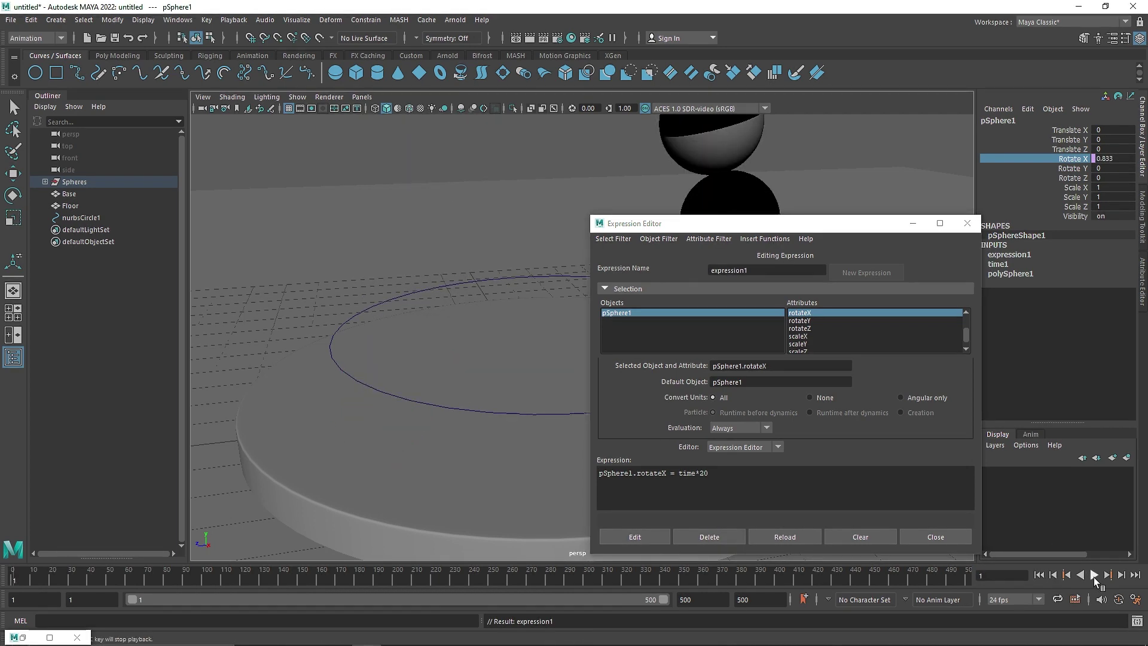
{"action": "left_click", "coordinate": [1093, 575]}
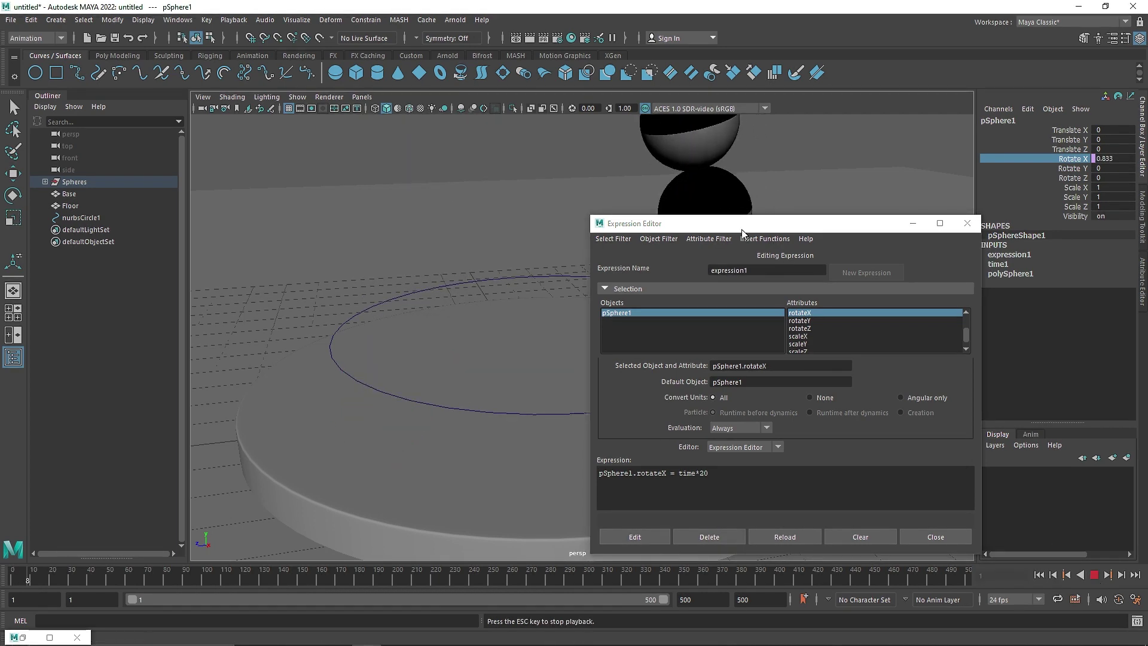
{"action": "left_click_drag", "start_coordinate": [750, 227], "coordinate": [797, 219]}
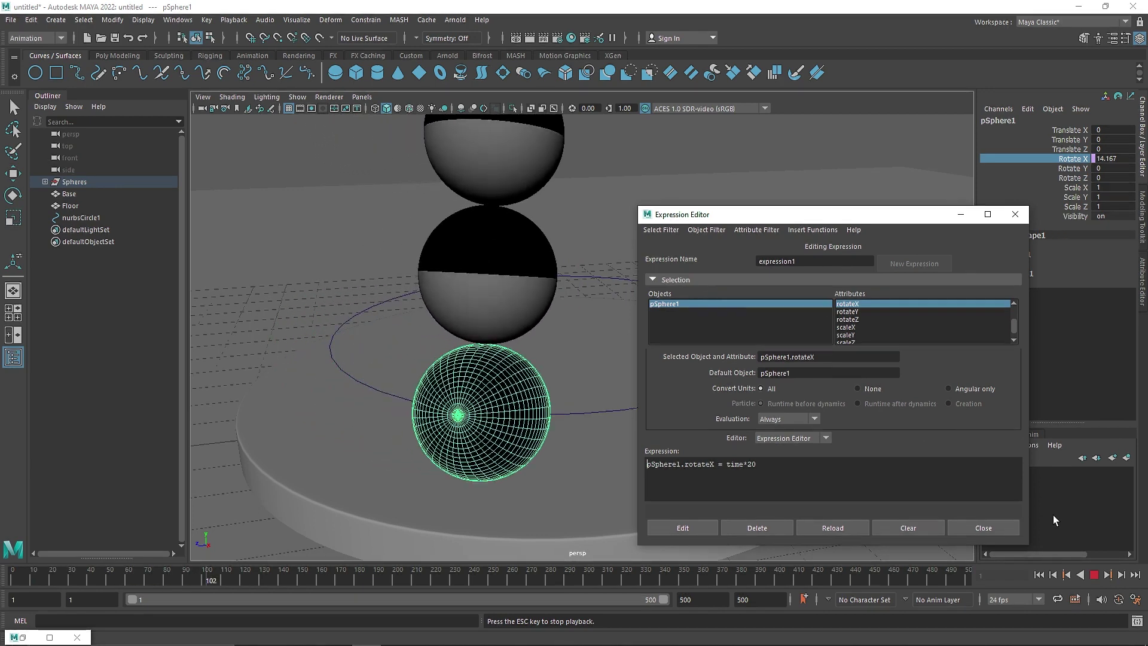
{"action": "left_click", "coordinate": [1095, 576]}
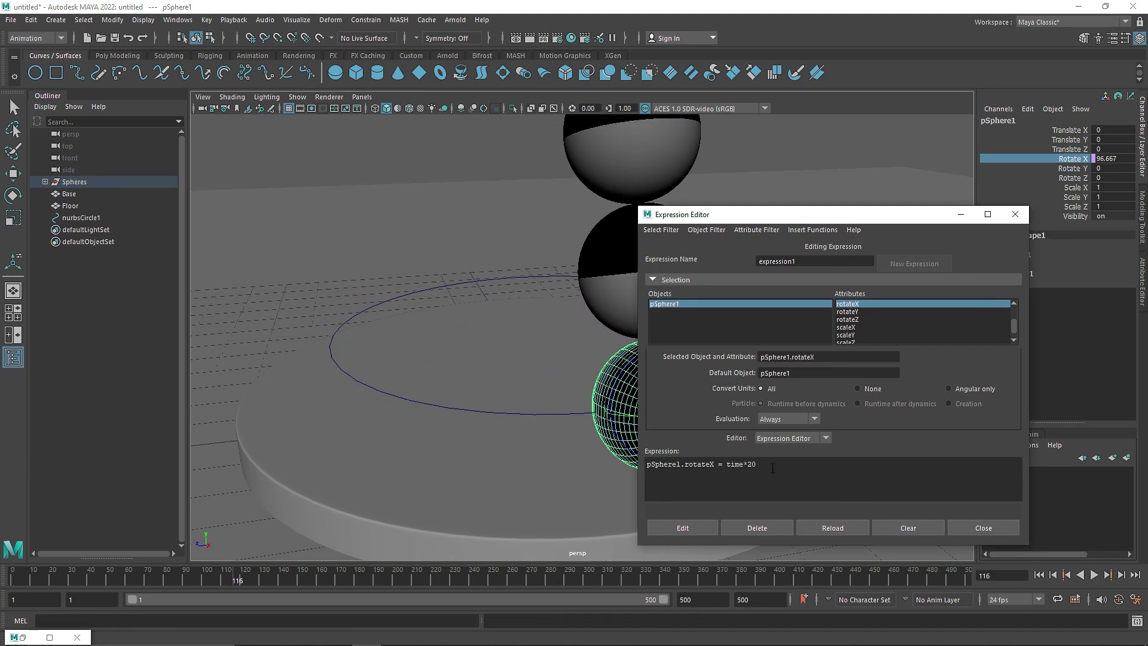
Change the lowest sphere's expression to time*40 and play the animation from the first frame
{"action": "left_click", "coordinate": [683, 528]}
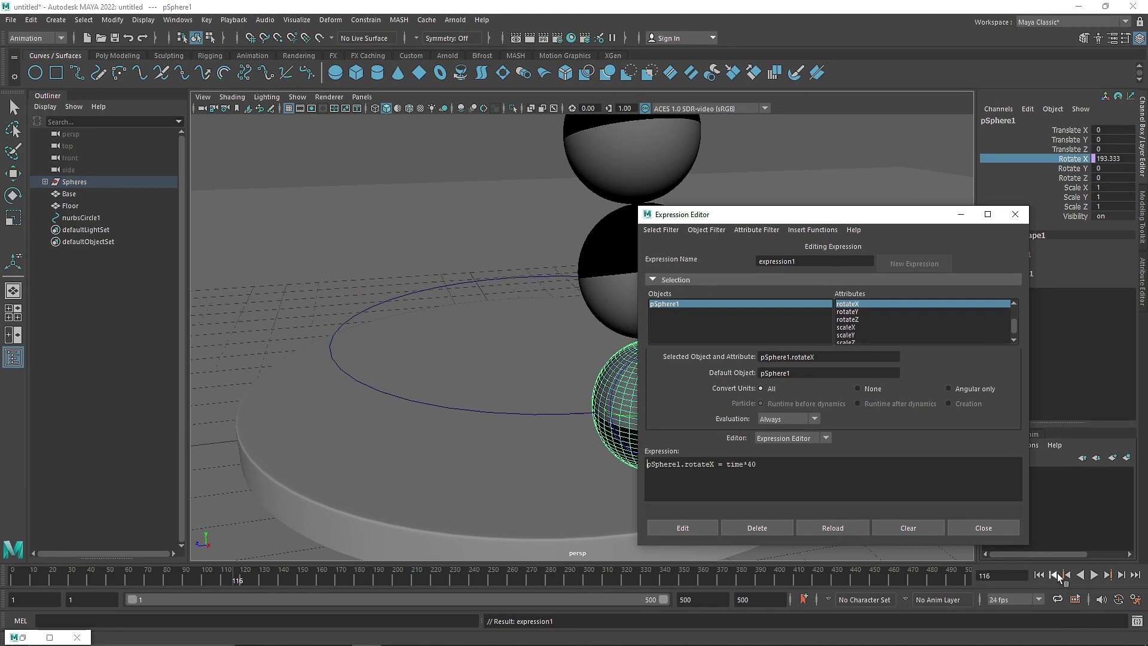
{"action": "left_click", "coordinate": [1040, 574]}
{"action": "left_click", "coordinate": [1093, 575]}
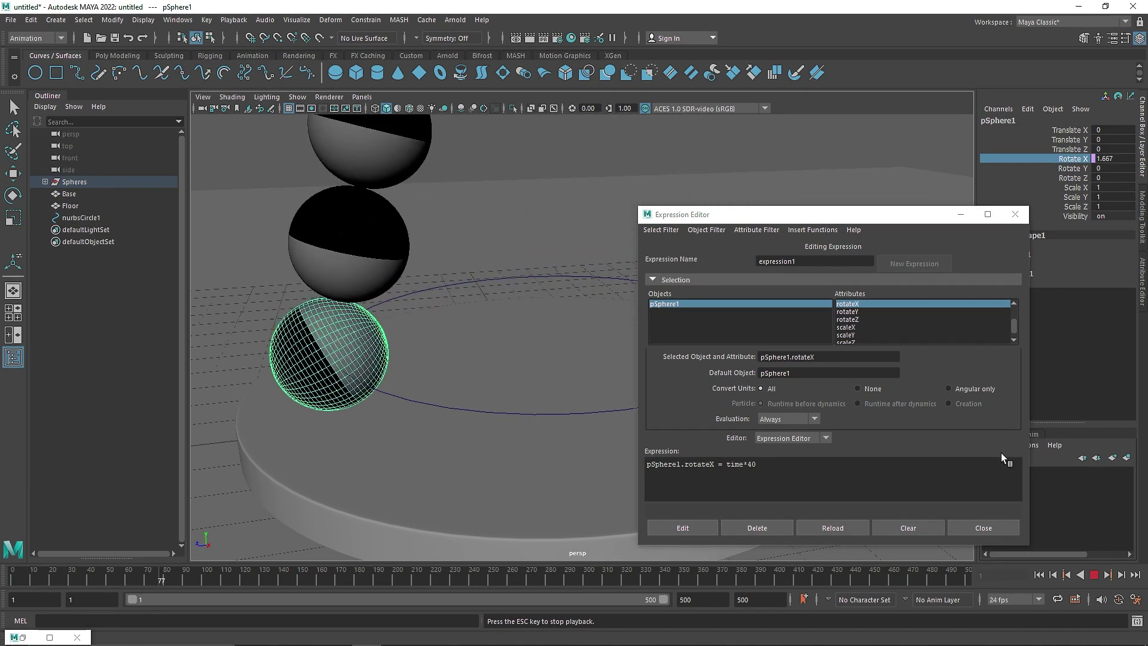
{"action": "left_click", "coordinate": [1094, 575]}
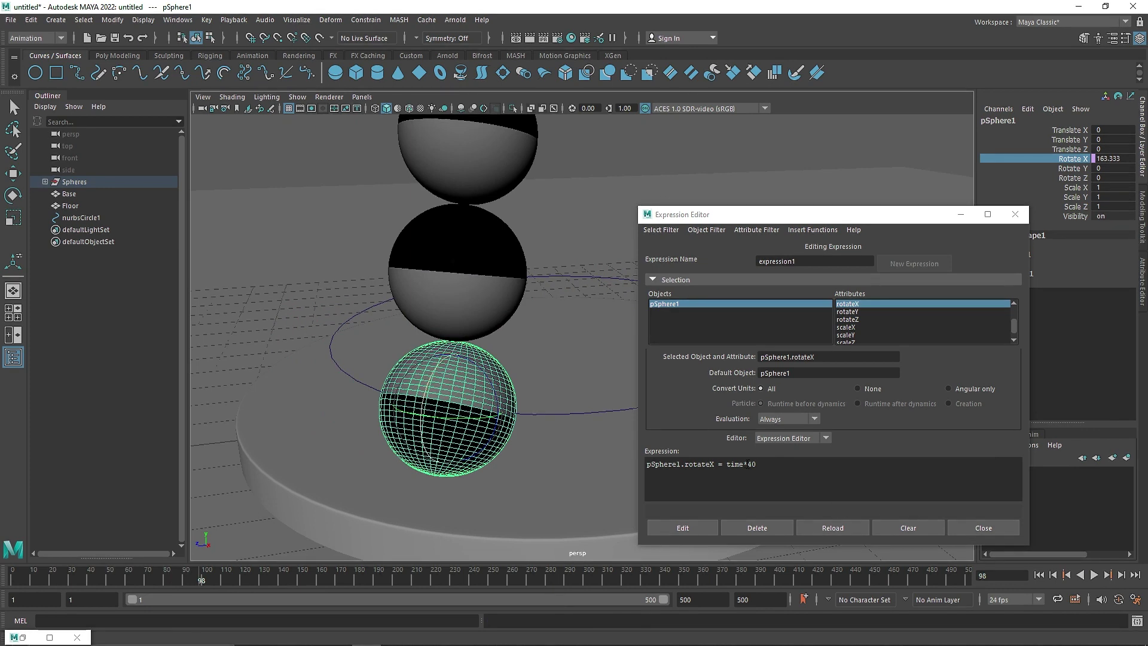
Change the lowest sphere's expression to time*-80 and play the animation from the first frame
{"action": "left_click", "coordinate": [747, 464]}
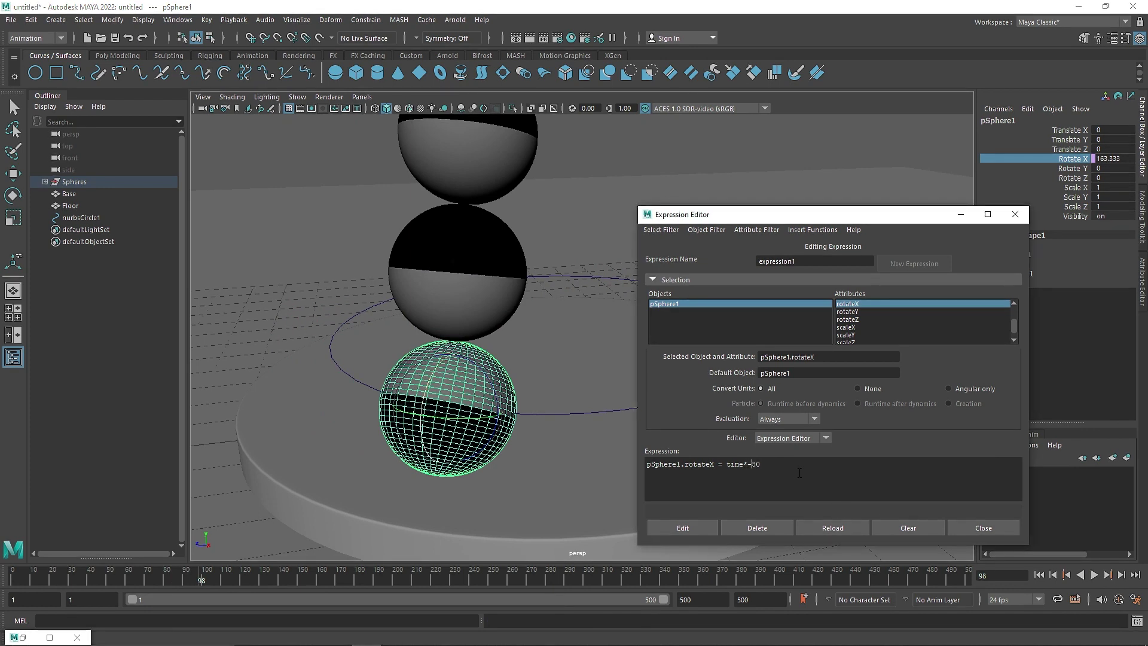
{"action": "left_click", "coordinate": [704, 520]}
{"action": "left_click", "coordinate": [1038, 574]}
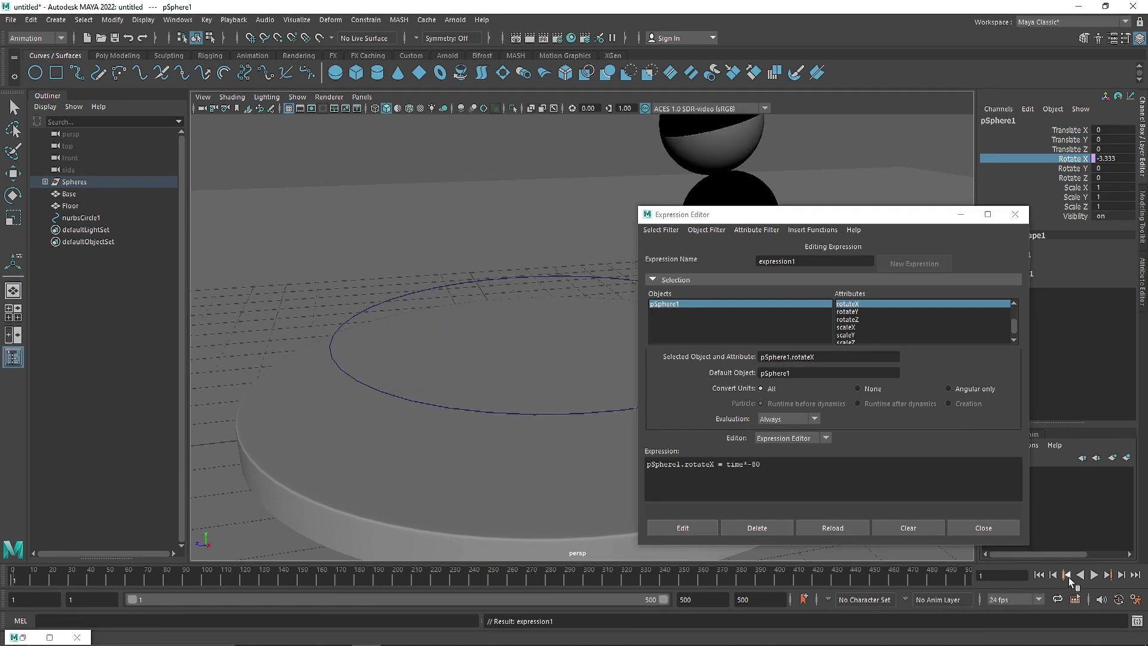
{"action": "left_click", "coordinate": [1095, 575]}
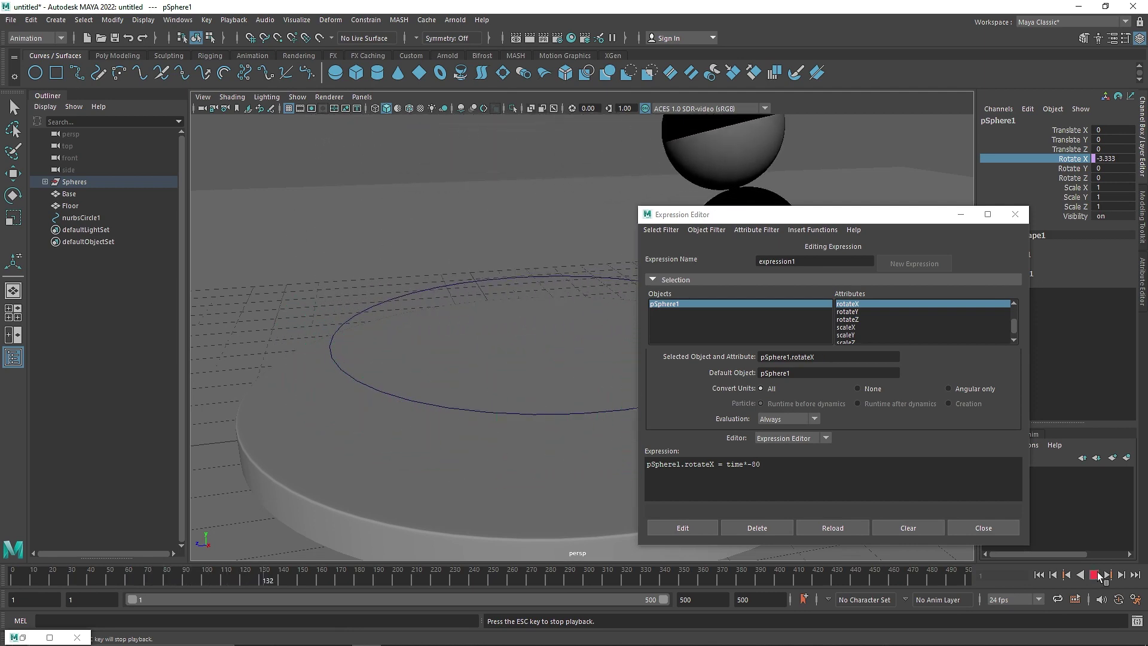
{"action": "left_click", "coordinate": [1096, 573]}
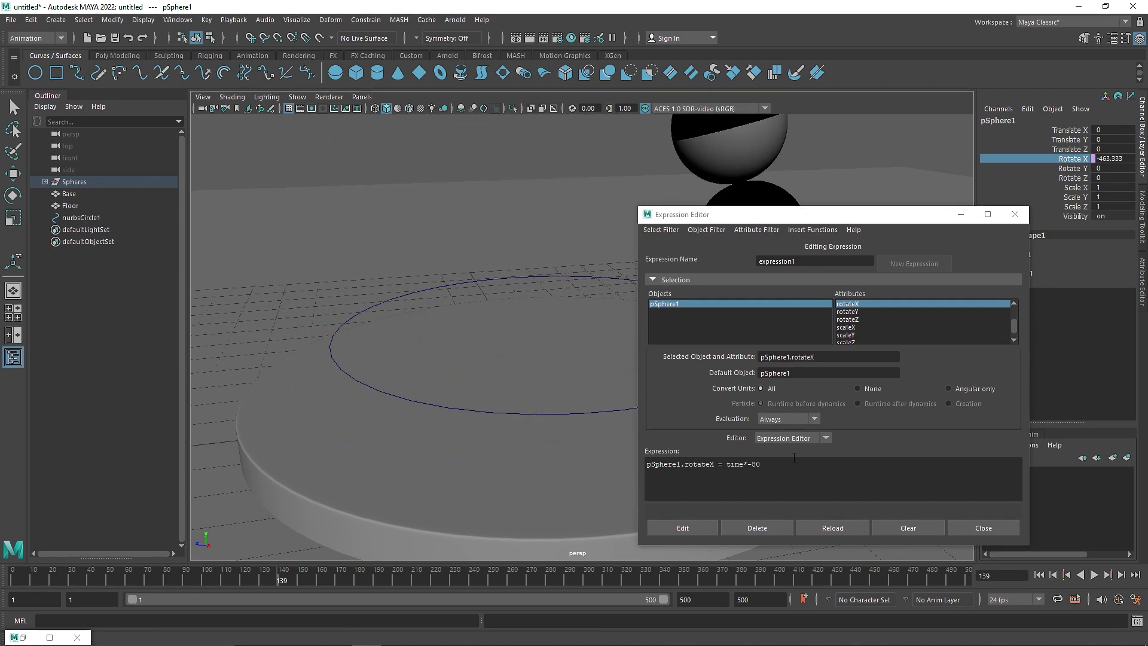
Change the lowest sphere's expression to time*100 and play the animation
{"action": "left_click", "coordinate": [752, 463]}
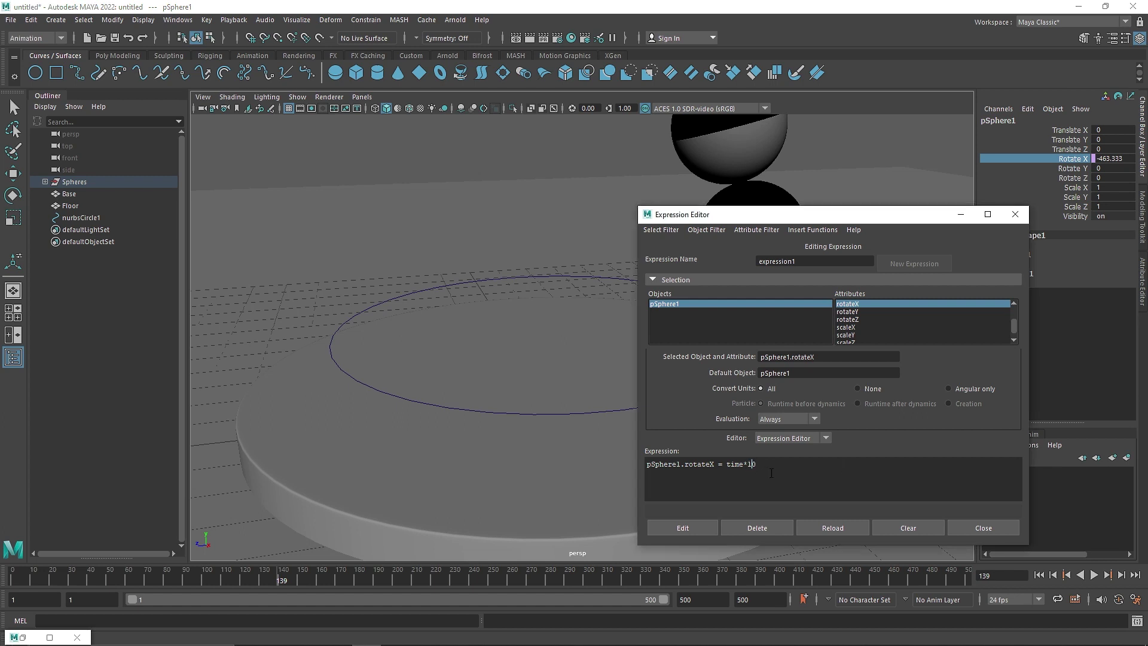
{"action": "type", "text": "0"}
{"action": "left_click", "coordinate": [682, 527]}
{"action": "left_click", "coordinate": [1094, 575]}
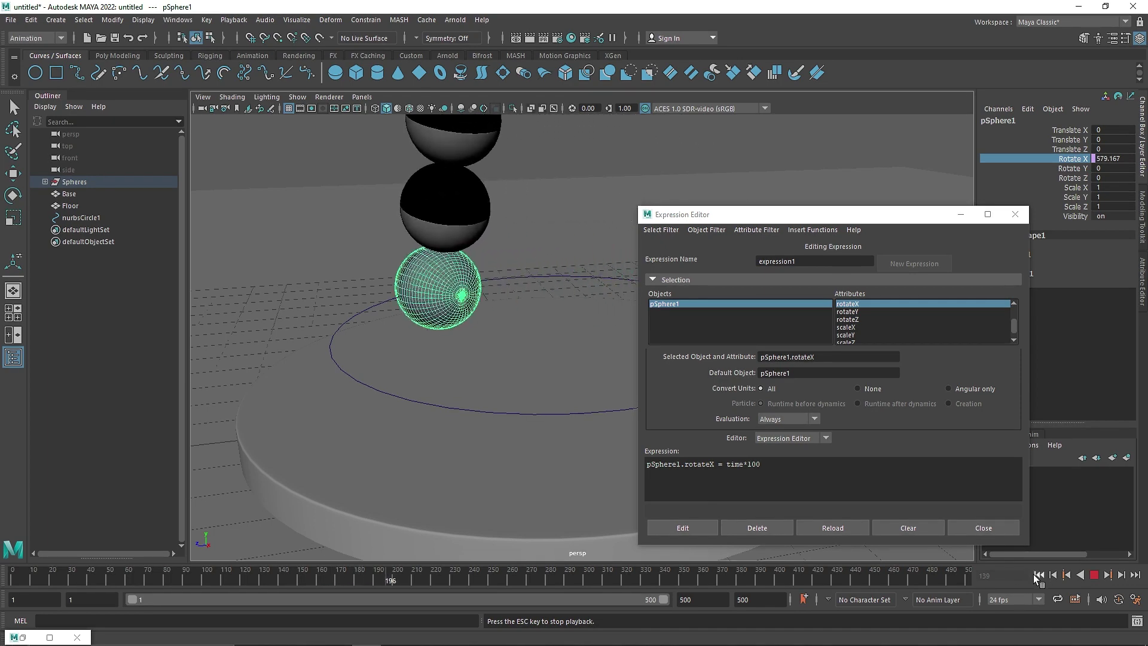
{"action": "left_click", "coordinate": [1093, 574]}
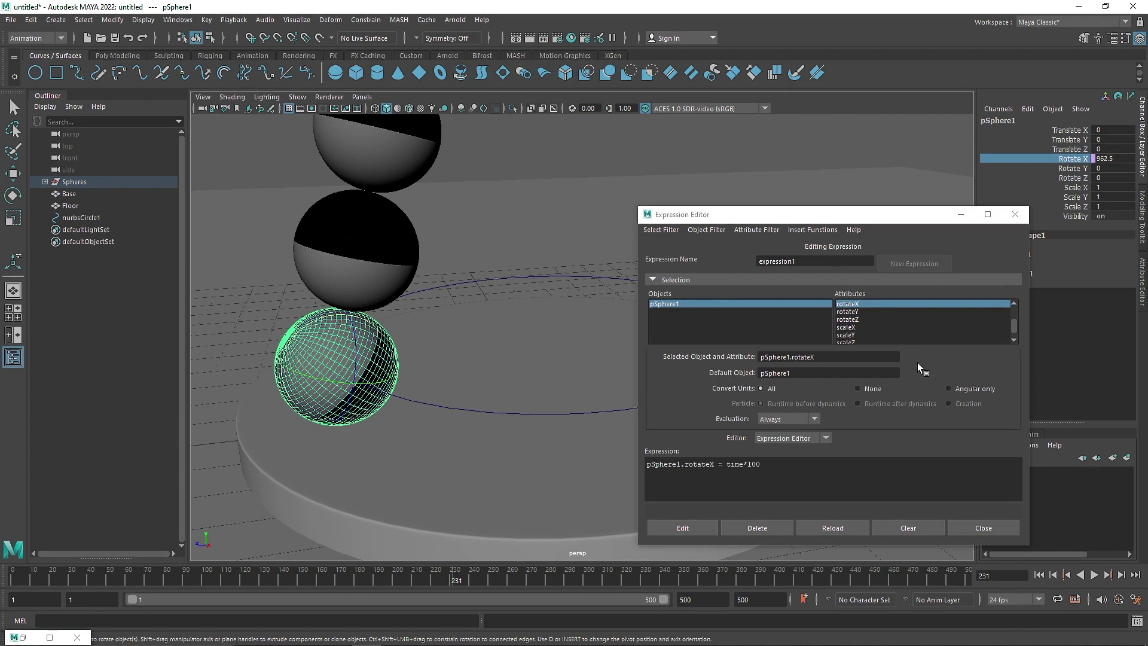
Copy the full expression text pSphere1.rotateX = time*100 from the Expression Editor
{"action": "left_click_drag", "start_coordinate": [822, 356], "coordinate": [750, 360]}
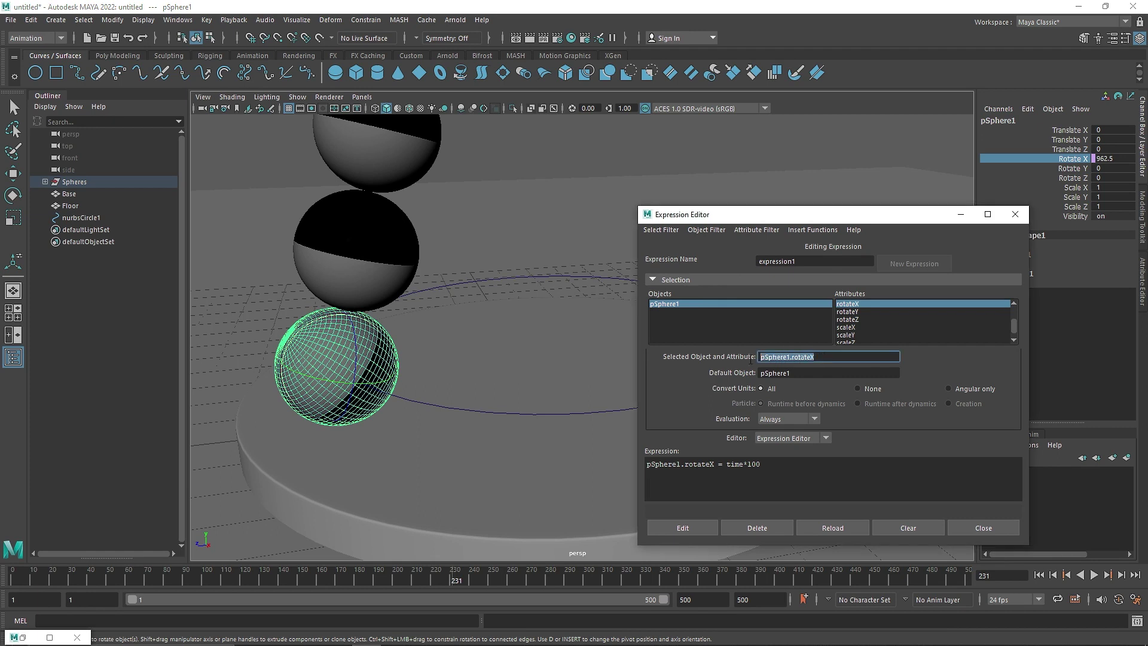
{"action": "left_click_drag", "start_coordinate": [765, 464], "coordinate": [582, 452]}
{"action": "key", "text": "ctrl+c"}
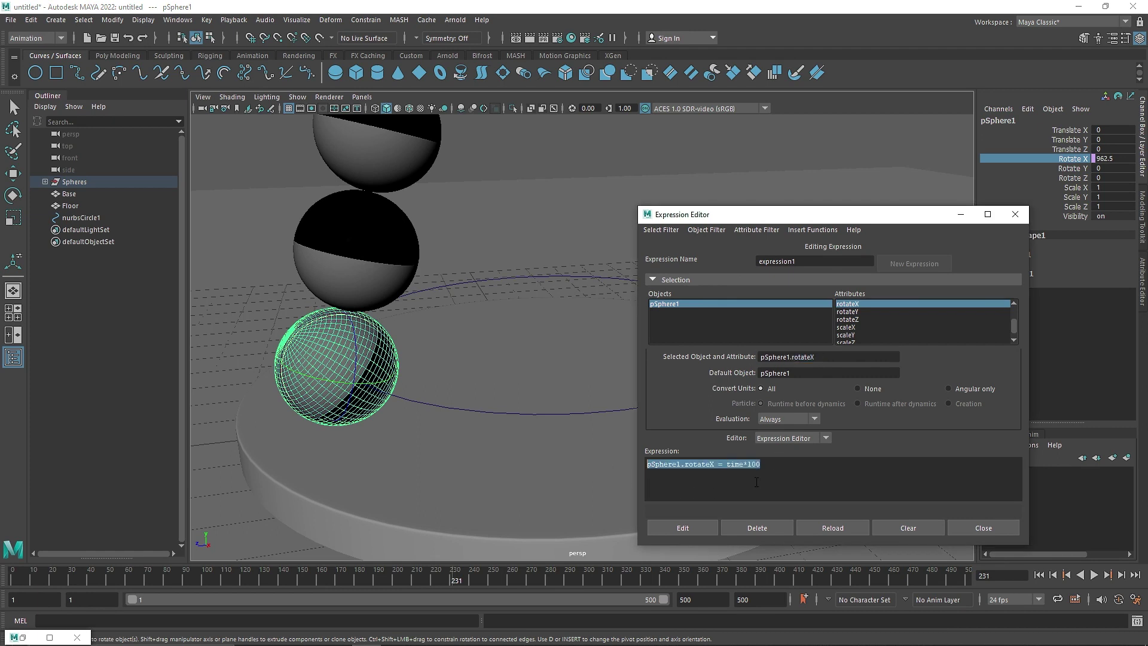
{"action": "left_click", "coordinate": [776, 476]}
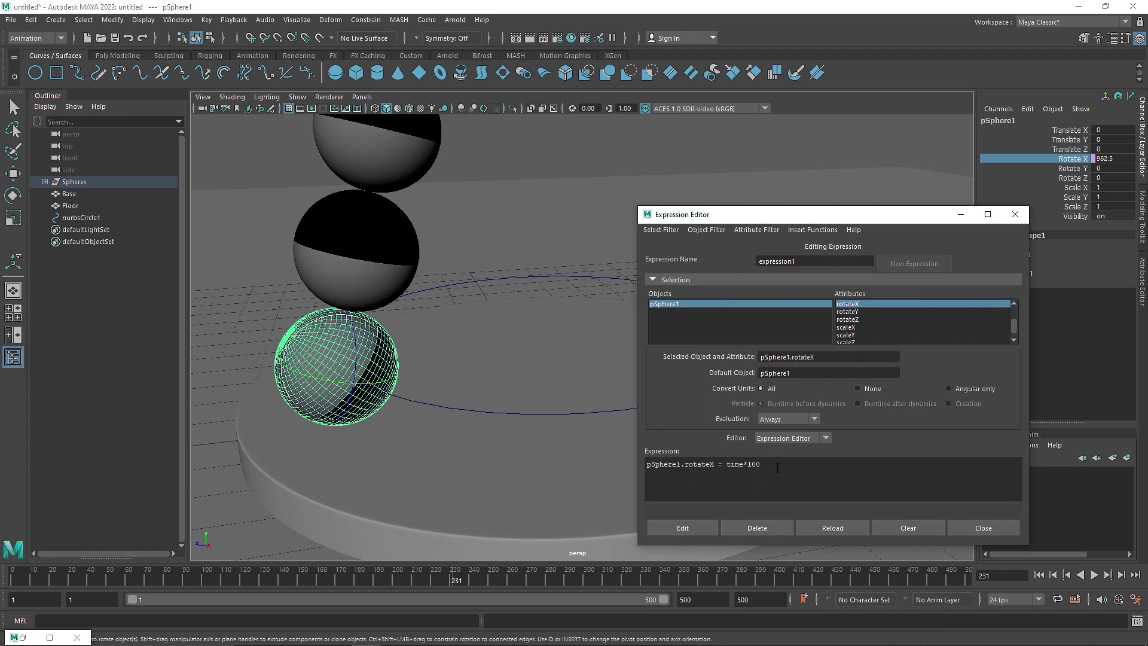
Add pSphere1.rotateY = time*100; to the lowest sphere's expression, end the rotateX line with a semicolon, apply it and play the animation
{"action": "key", "text": "Return"}
{"action": "key", "text": "ctrl+v"}
{"action": "left_click", "coordinate": [684, 529]}
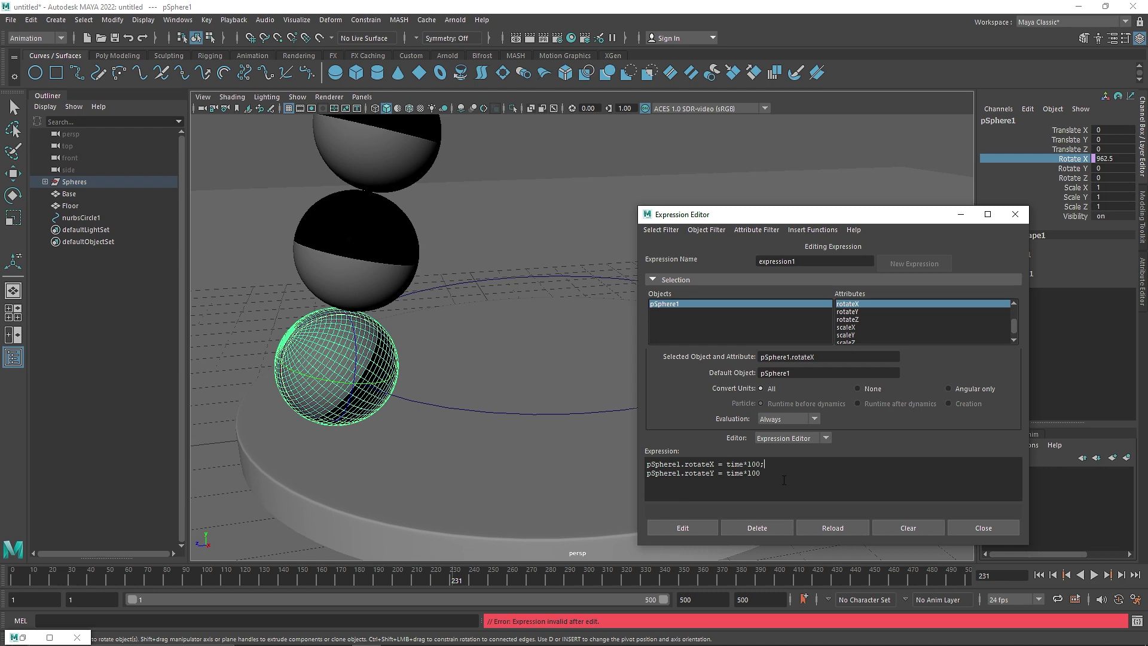
{"action": "left_click", "coordinate": [712, 524]}
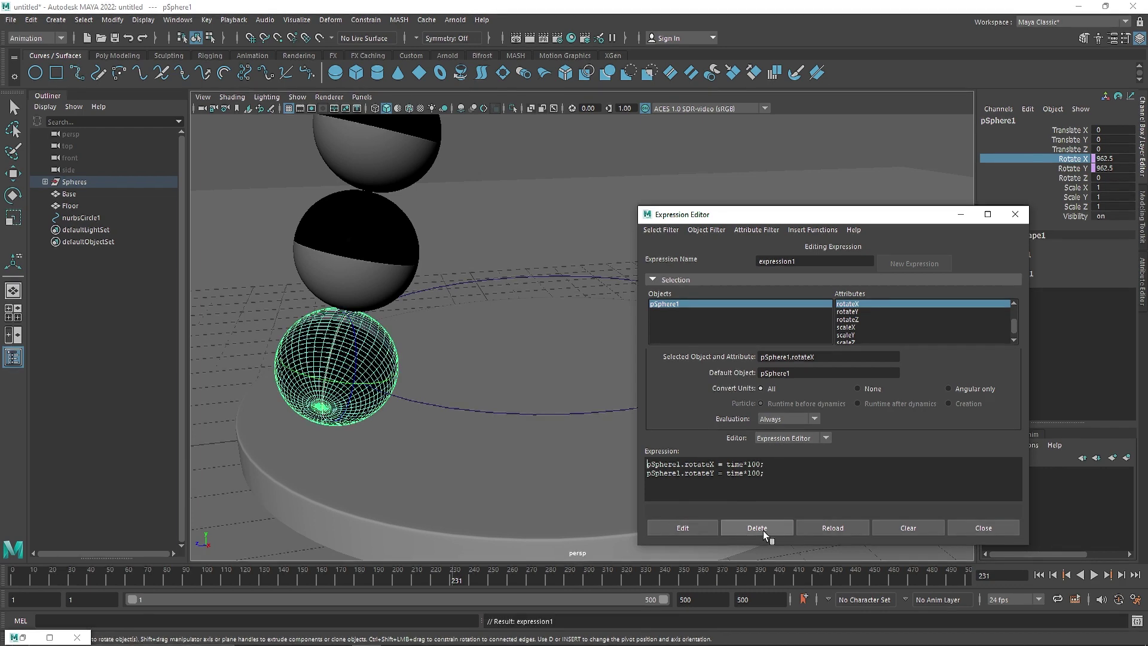
{"action": "left_click", "coordinate": [1093, 574]}
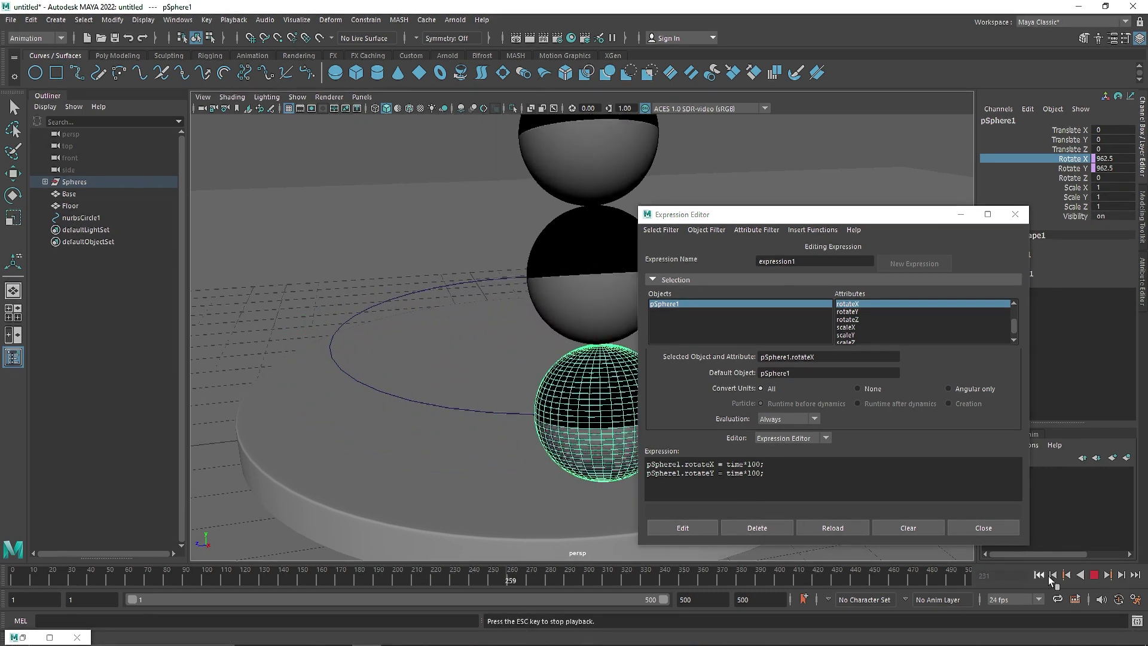
{"action": "left_click", "coordinate": [1095, 575]}
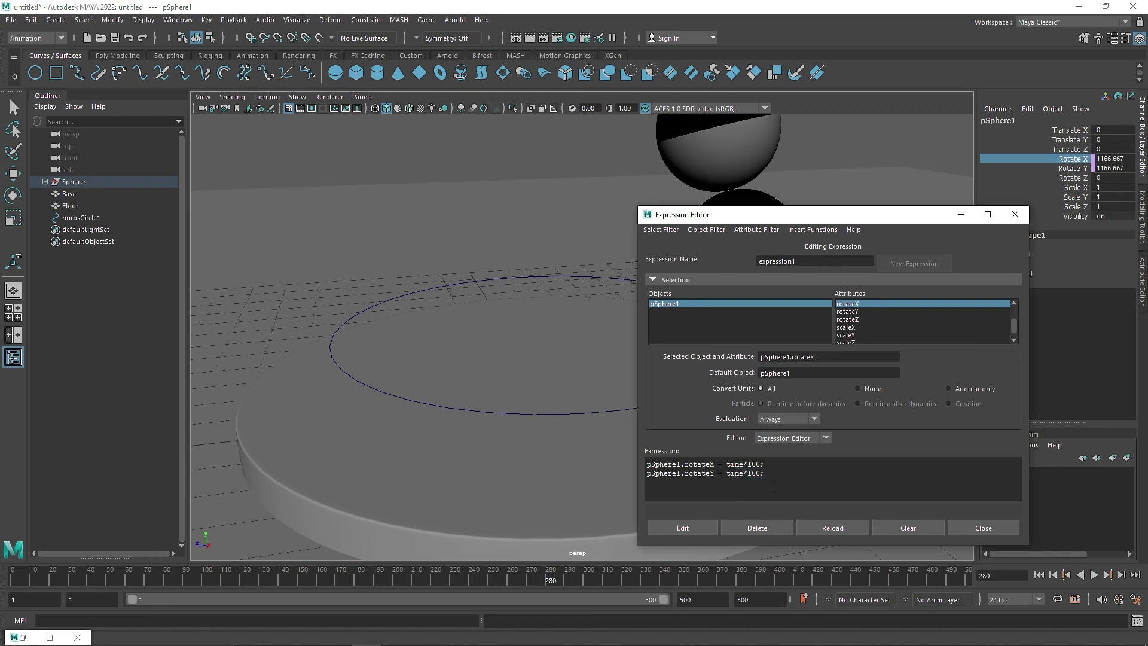
Add a third line, pSphere1.rotateZ = time*100;, to the lowest sphere's expression
{"action": "left_click", "coordinate": [791, 480]}
{"action": "key", "text": "ctrl+v"}
{"action": "key", "text": "Left"}
{"action": "key", "text": "Left"}
{"action": "key", "text": "Left"}
{"action": "key", "text": "Left"}
{"action": "key", "text": "Left"}
{"action": "key", "text": "Left"}
{"action": "key", "text": "Left"}
{"action": "key", "text": "Left"}
{"action": "key", "text": "Left"}
{"action": "key", "text": "Left"}
{"action": "key", "text": "Left"}
{"action": "key", "text": "BackSpace"}
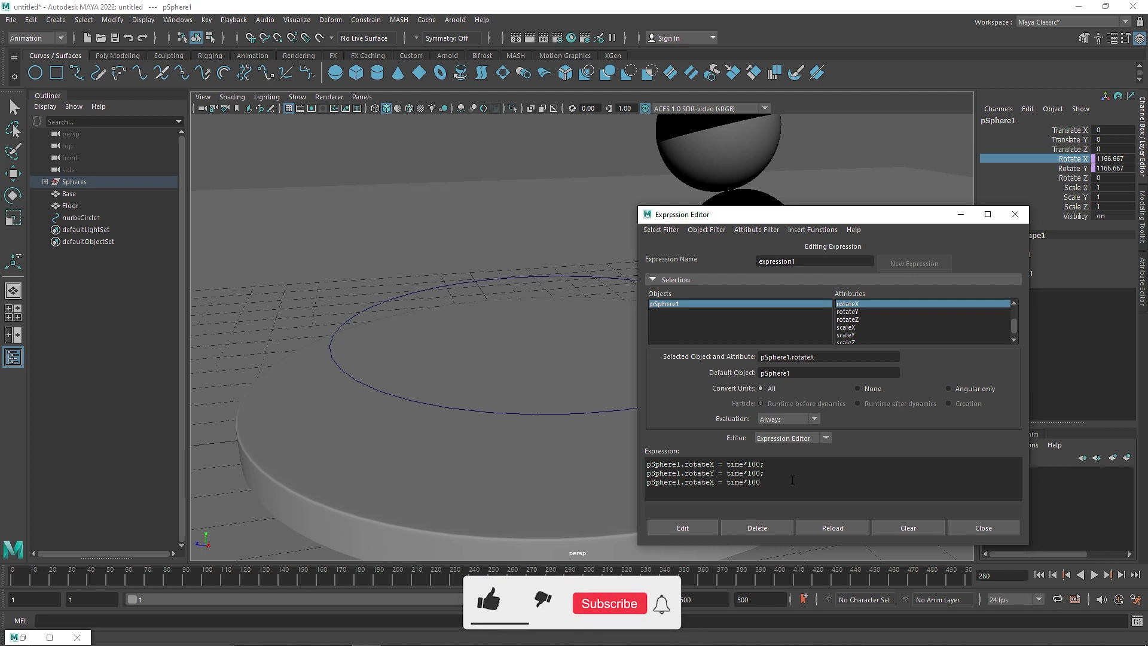
{"action": "type", "text": "Z"}
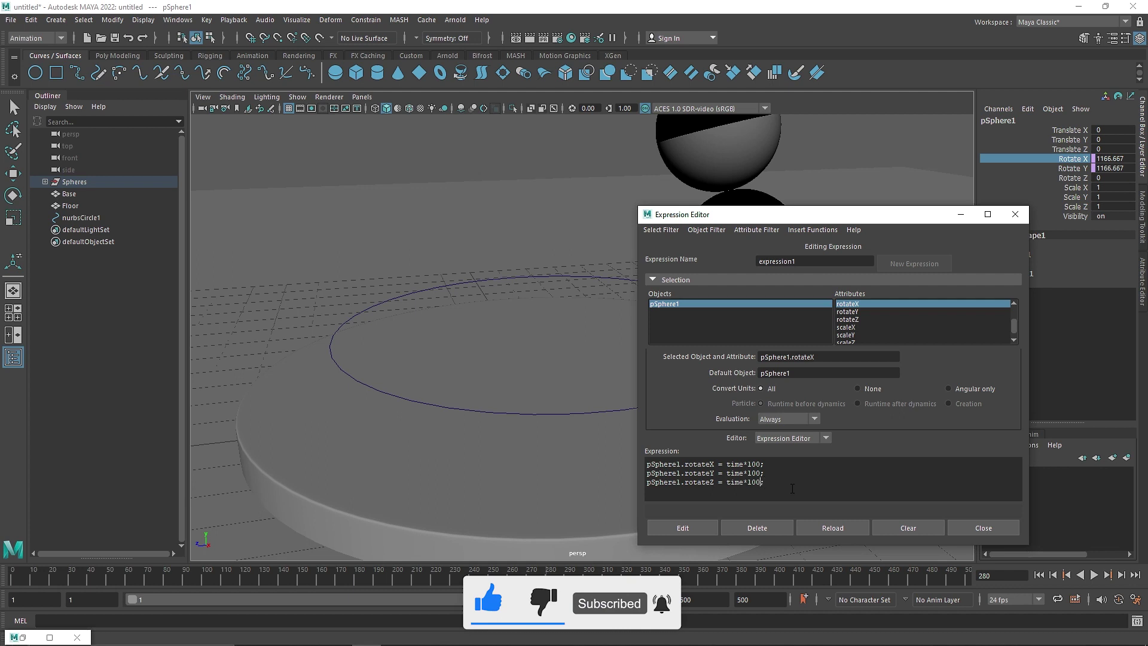
Change the lowest sphere's expression to time*90 for rotateZ and time*70 for rotateY, and apply the edit
{"action": "key", "text": "BackSpace"}
{"action": "key", "text": "BackSpace"}
{"action": "type", "text": "90"}
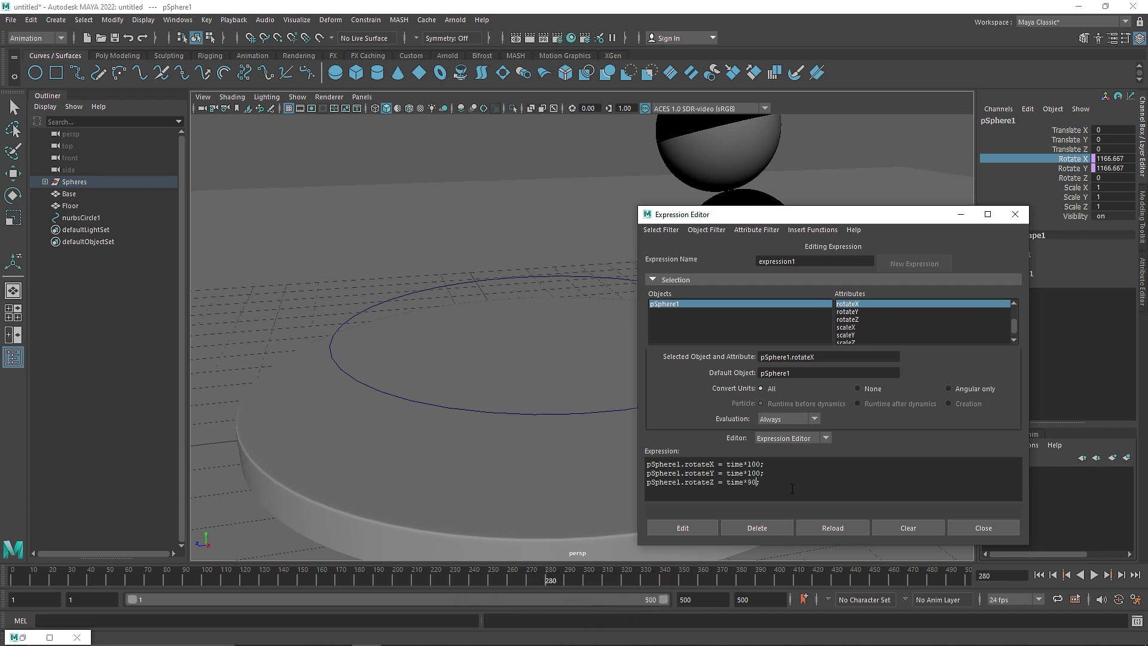
{"action": "key", "text": "BackSpace"}
{"action": "key", "text": "BackSpace"}
{"action": "type", "text": "7"}
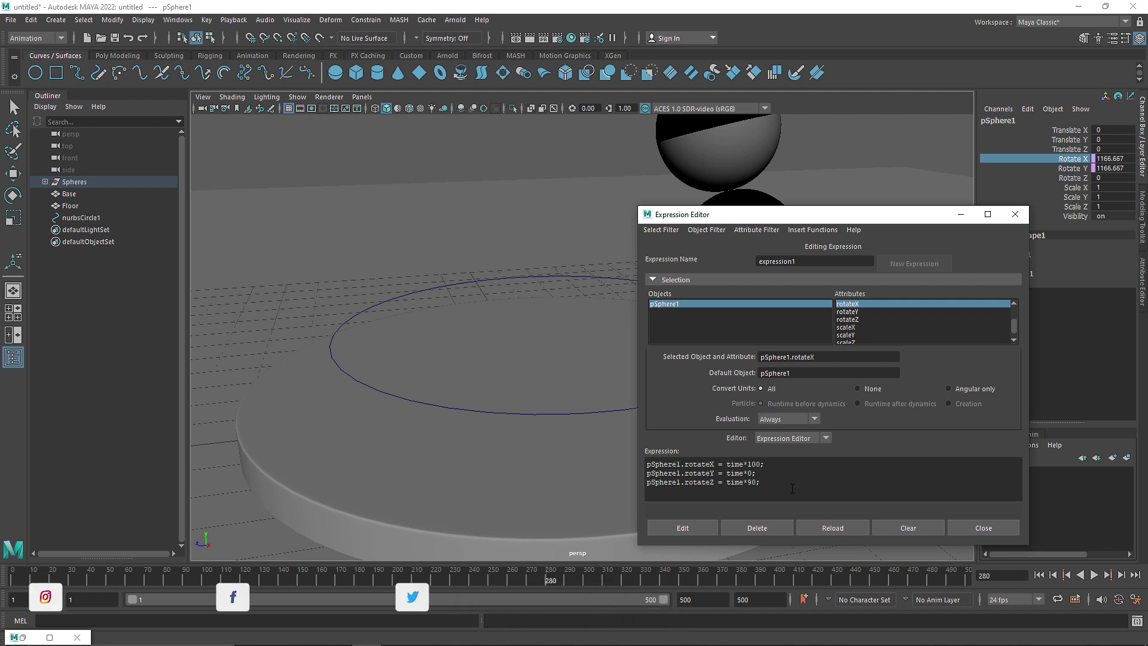
{"action": "left_click", "coordinate": [709, 525]}
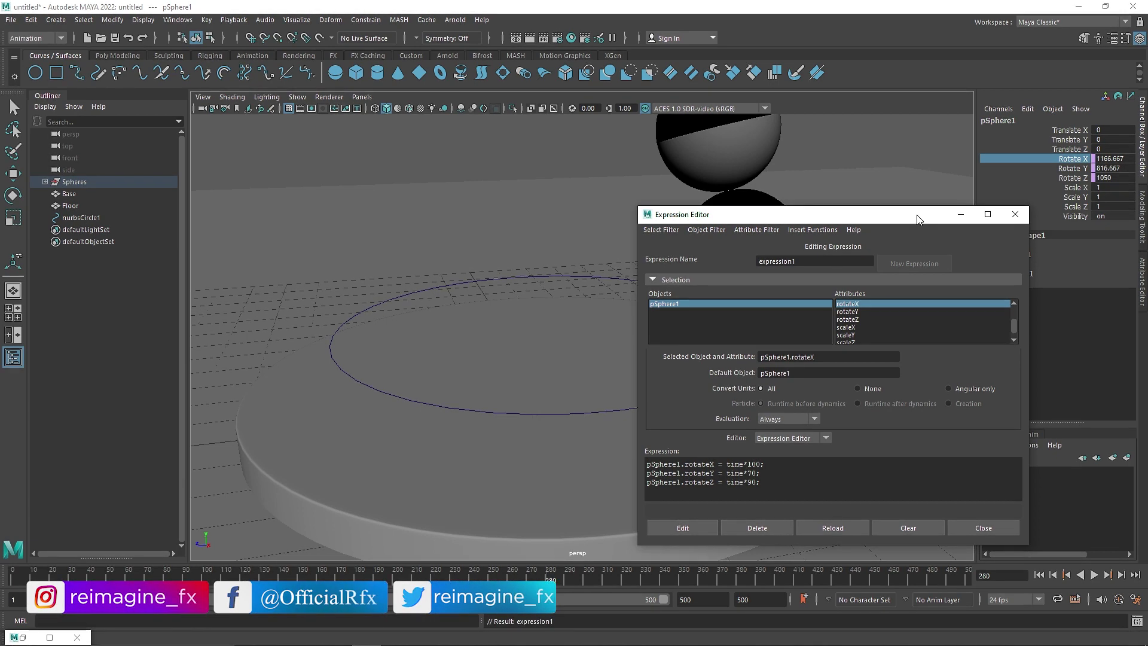
Close the Expression Editor and play the animation to review the lowest sphere's three-axis spin
{"action": "left_click_drag", "start_coordinate": [1002, 222], "coordinate": [935, 220]}
{"action": "left_click", "coordinate": [950, 213]}
{"action": "left_click", "coordinate": [1094, 574]}
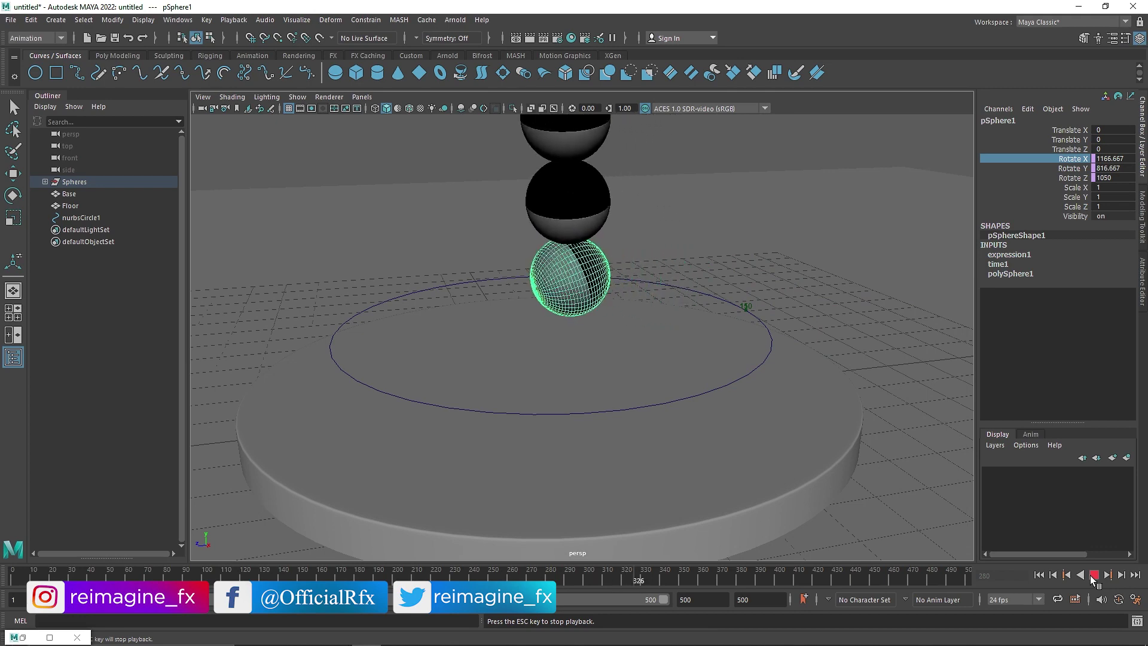
{"action": "left_click", "coordinate": [1094, 574]}
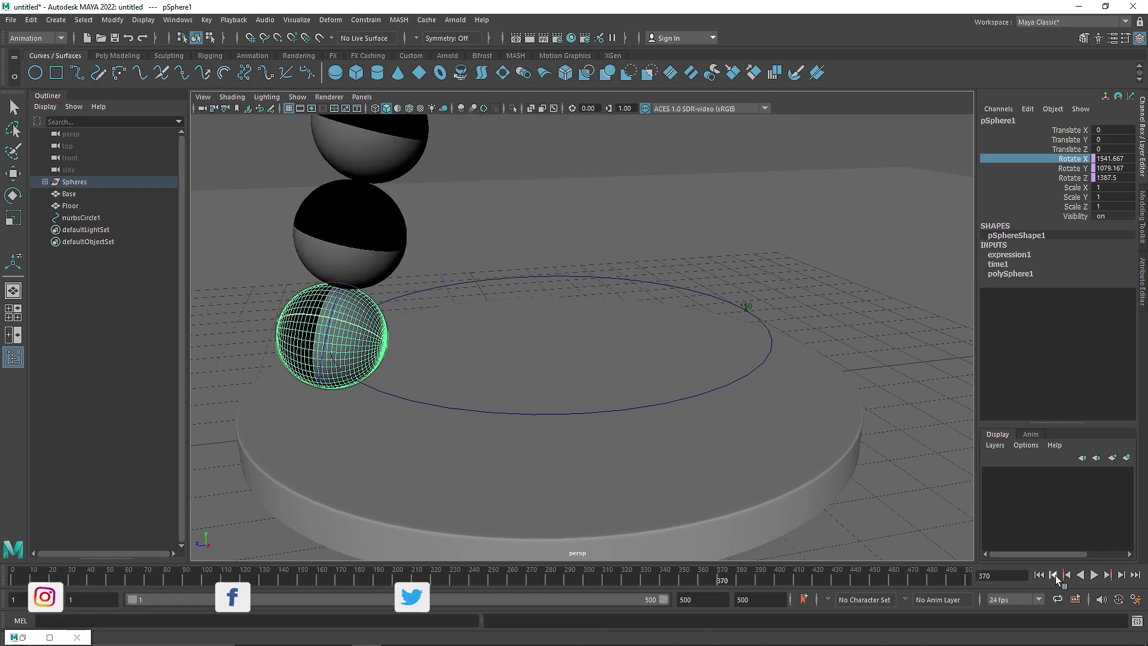
Start an expression for the middle sphere's Rotate X, entering pSphere2.rotateX = time*100
{"action": "scroll", "coordinate": [527, 267], "scroll_direction": "up", "scroll_amount": 3}
{"action": "middle_click_drag", "start_coordinate": [466, 247], "coordinate": [641, 339], "text": "alt"}
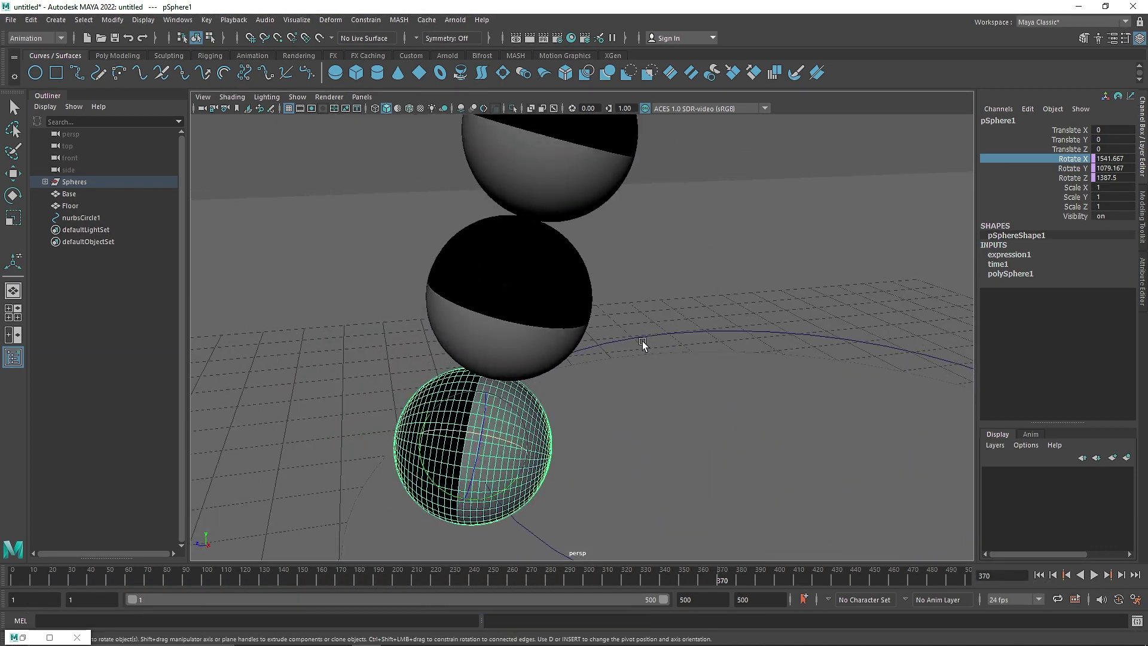
{"action": "left_click", "coordinate": [527, 294]}
{"action": "key", "text": "q"}
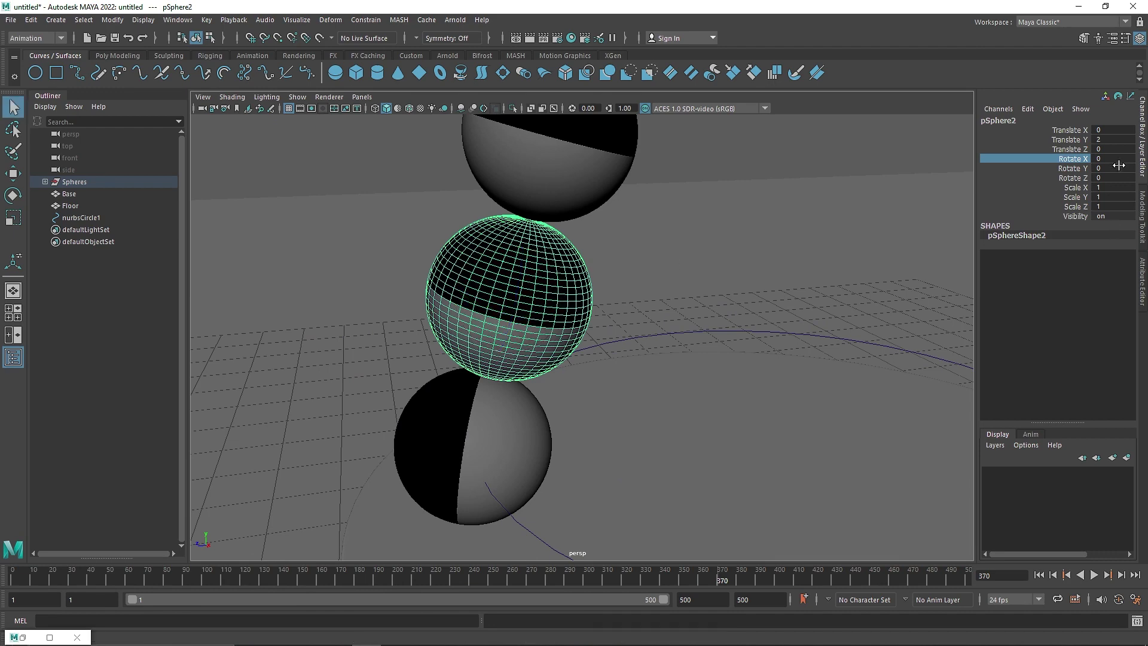
{"action": "left_click", "coordinate": [1028, 109]}
{"action": "left_click", "coordinate": [1039, 133]}
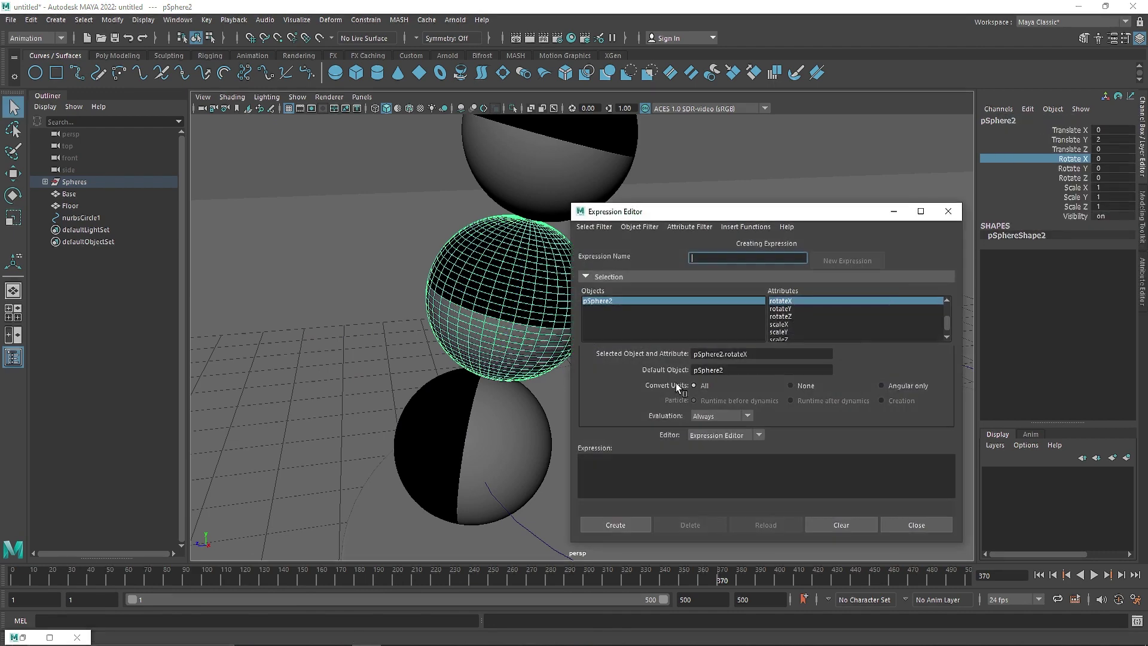
{"action": "triple_click", "coordinate": [766, 352]}
{"action": "key", "text": "ctrl+c"}
{"action": "left_click", "coordinate": [695, 468]}
{"action": "key", "text": "ctrl+v"}
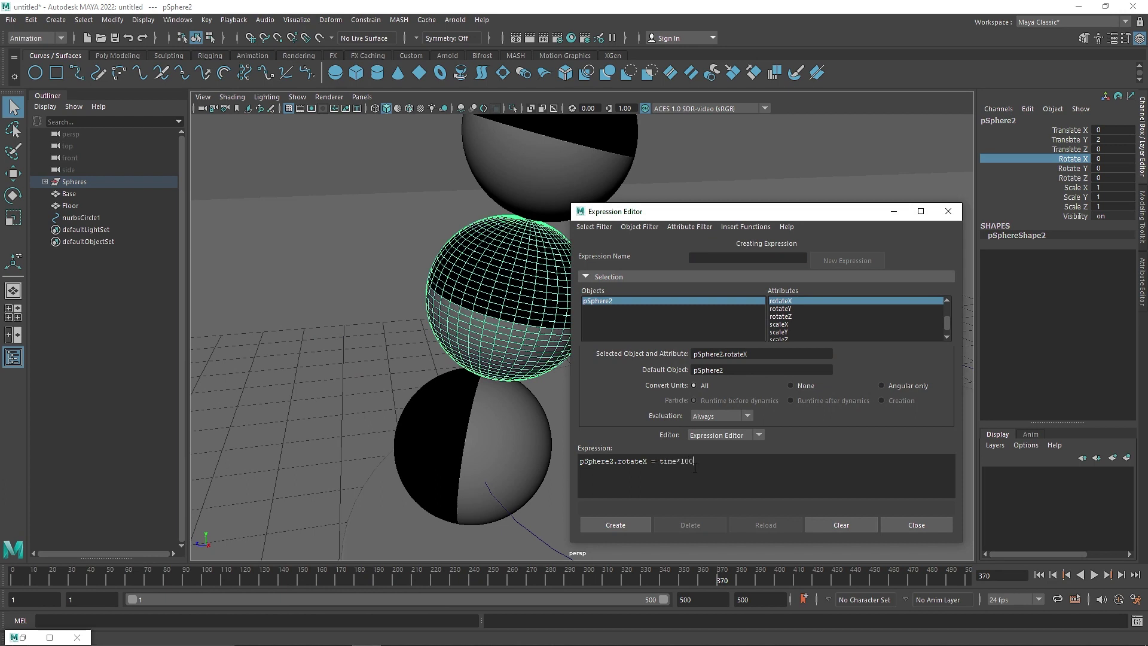
Change the middle sphere's rotateX line to time*80; and paste two copies of it on new lines
{"action": "key", "text": "BackSpace"}
{"action": "key", "text": "BackSpace"}
{"action": "key", "text": "BackSpace"}
{"action": "type", "text": "80;"}
{"action": "left_click_drag", "start_coordinate": [695, 465], "coordinate": [580, 470]}
{"action": "key", "text": "ctrl+c"}
{"action": "left_click", "coordinate": [694, 462]}
{"action": "key", "text": "Return"}
{"action": "key", "text": "ctrl+v"}
{"action": "key", "text": "ctrl+v"}
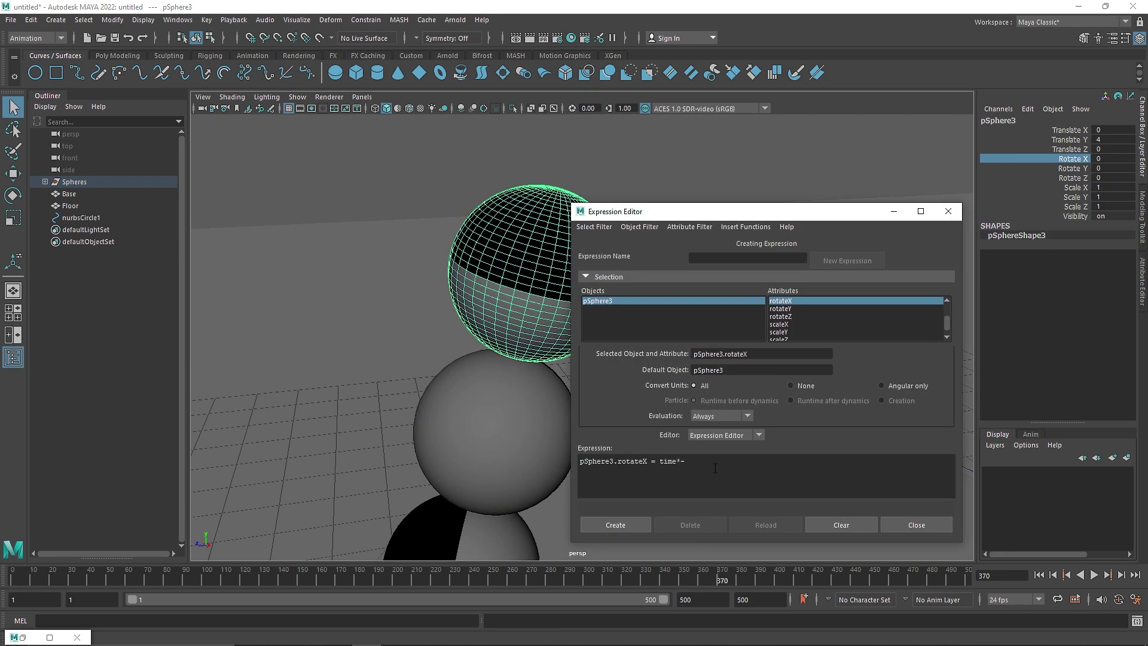
Create the top sphere's expression with pSphere3.rotateX = time*-60;, a rotateY line and pSphere3.rotateZ = time*-90;
{"action": "type", "text": "60;"}
{"action": "key", "text": "Return"}
{"action": "type", "text": "pSphere3.rotateX = time*-60;"}
{"action": "type", "text": "pSphere3.rotateZ = time*-90;"}
{"action": "left_click", "coordinate": [622, 526]}
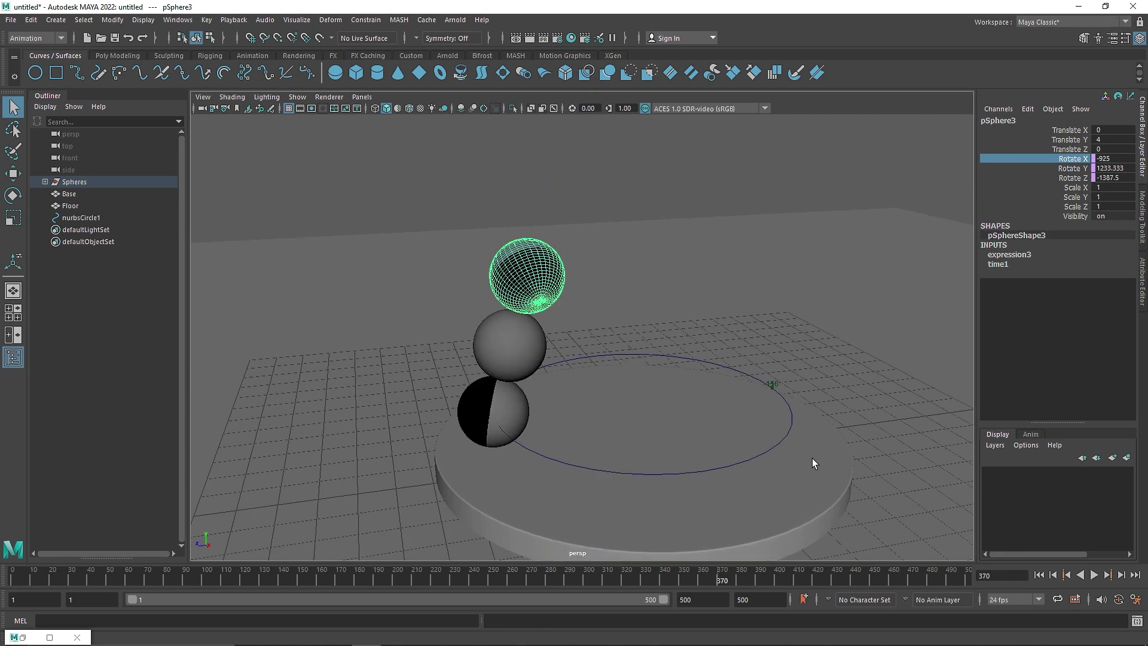
Play the animation from the first frame to review all three spinning spheres, then stop playback
{"action": "left_click", "coordinate": [1039, 574]}
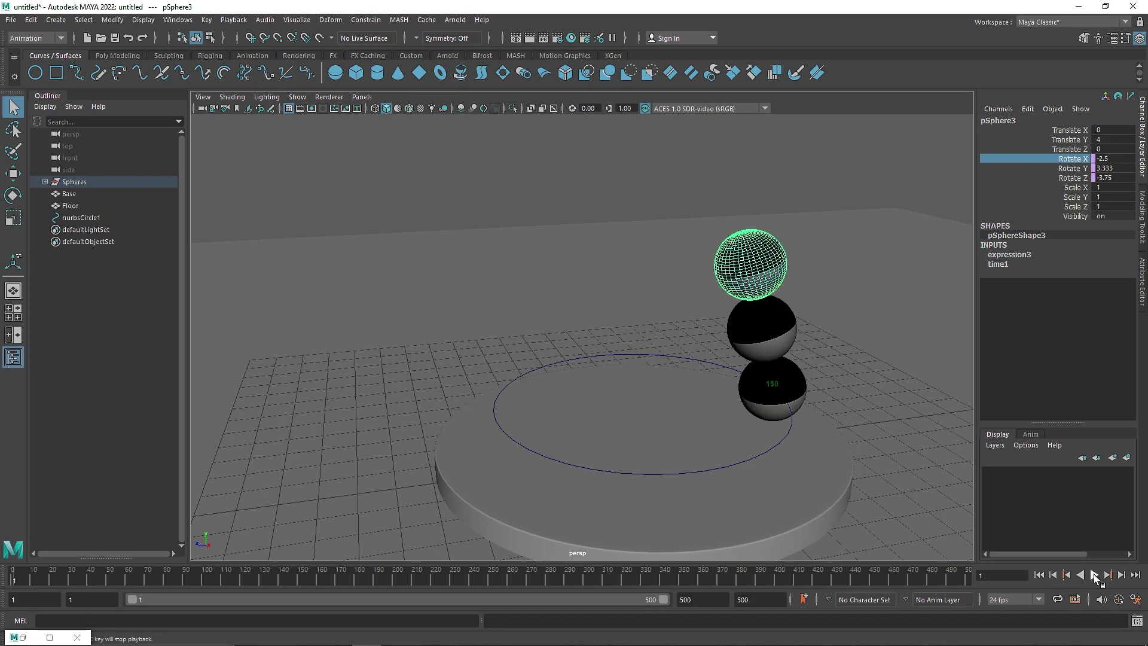
{"action": "left_click", "coordinate": [1094, 575]}
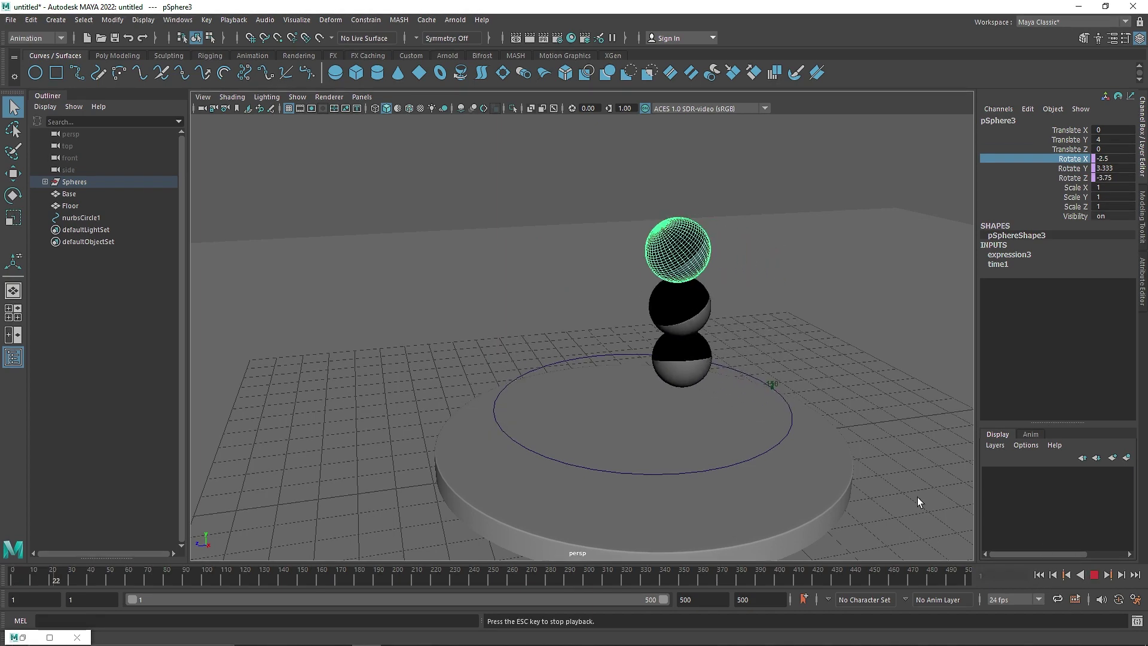
{"action": "left_click", "coordinate": [728, 167]}
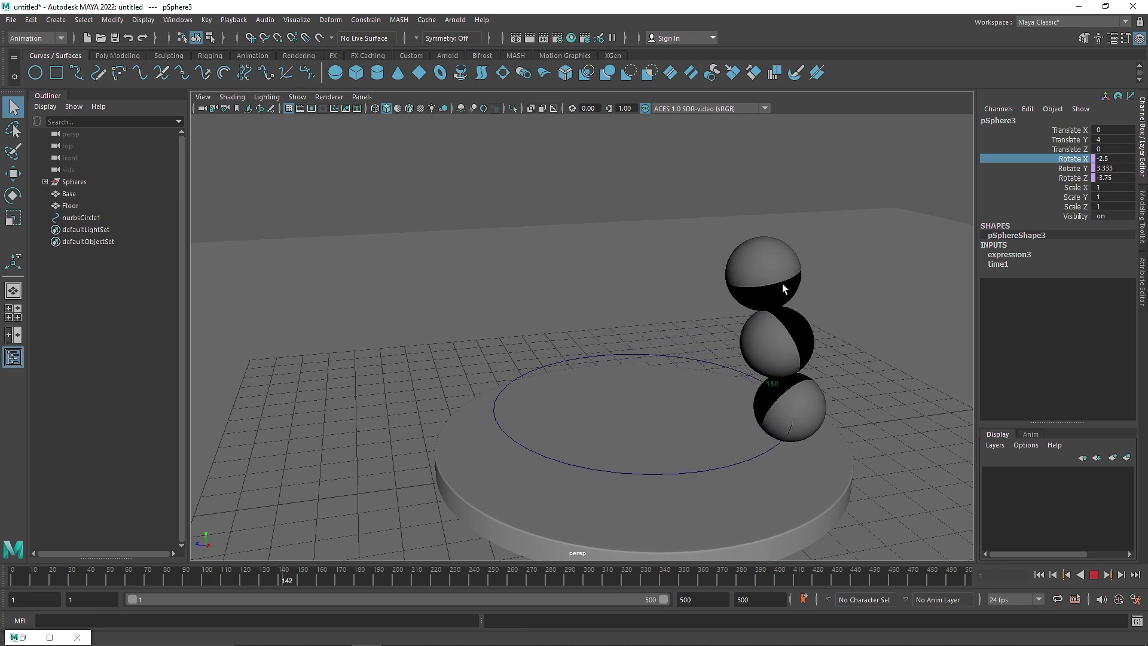
{"action": "left_click", "coordinate": [1095, 575]}
Examine the sphere stack and the motion path circle in the perspective and front views, checking where the lowest sphere meets the base
{"action": "left_click", "coordinate": [453, 399]}
{"action": "scroll", "coordinate": [453, 398], "scroll_direction": "down", "scroll_amount": 5}
{"action": "left_click_drag", "start_coordinate": [452, 398], "coordinate": [506, 420], "text": "alt"}
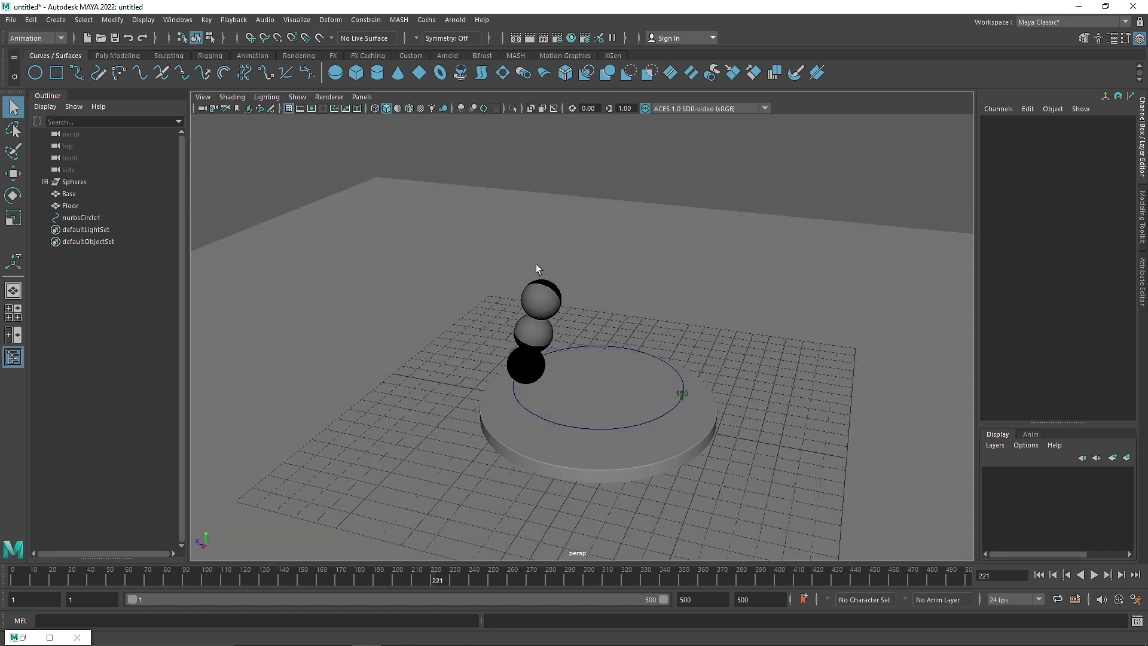
{"action": "left_click_drag", "start_coordinate": [537, 267], "coordinate": [544, 335], "text": "alt"}
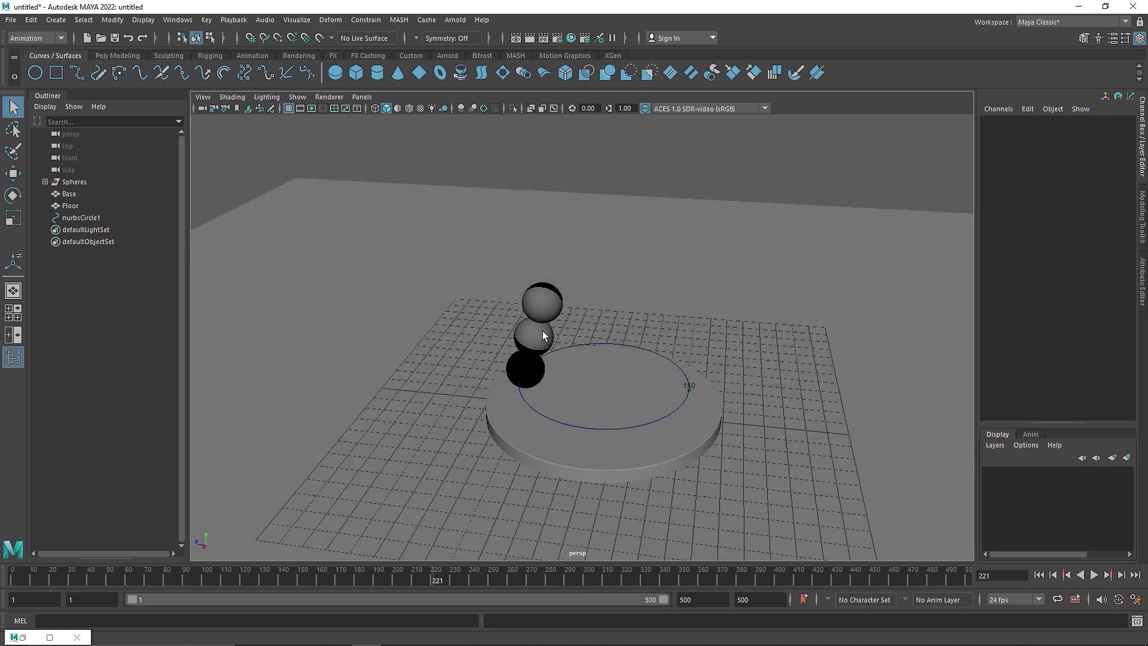
{"action": "left_click", "coordinate": [569, 425]}
{"action": "left_click_drag", "start_coordinate": [569, 418], "coordinate": [572, 368], "text": "alt"}
{"action": "key", "text": "r"}
{"action": "key", "text": "space"}
{"action": "key", "text": "space"}
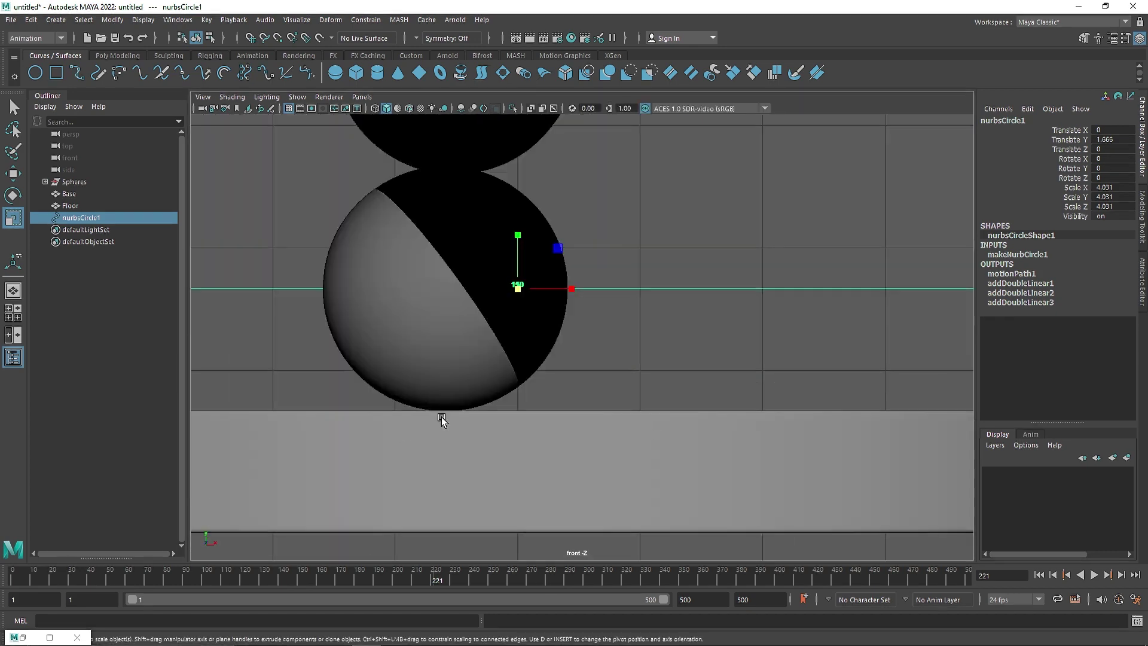
{"action": "key", "text": "space"}
{"action": "left_click_drag", "start_coordinate": [696, 290], "coordinate": [687, 263]}
Create a new camera, look through it in the viewport and frame the whole scene
{"action": "left_click", "coordinate": [55, 20]}
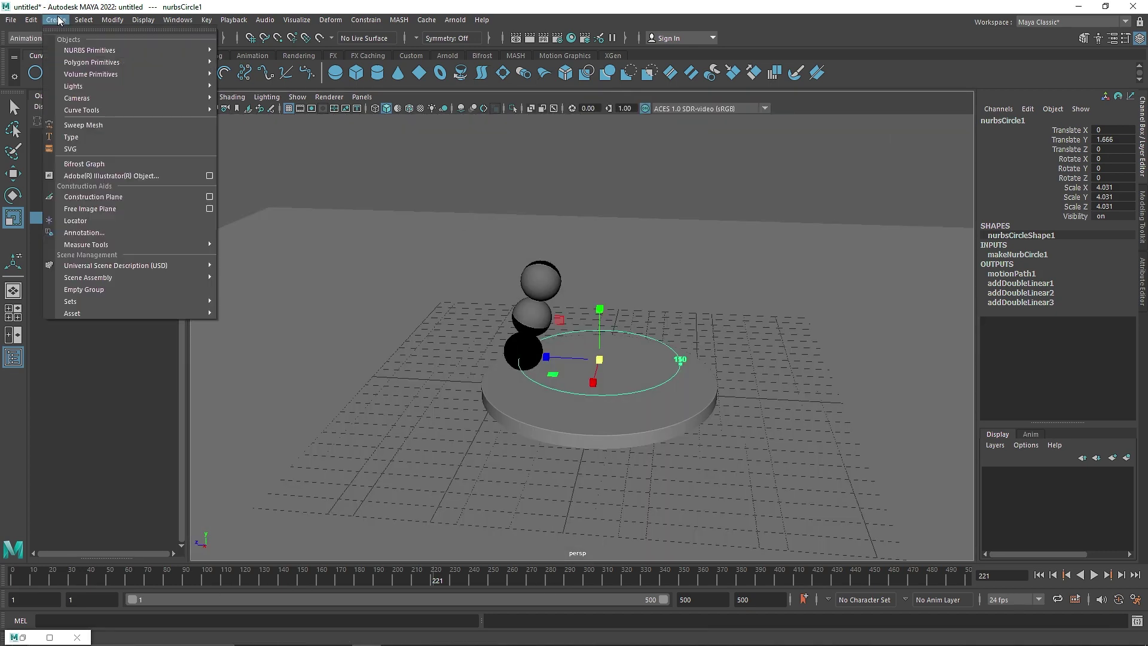
{"action": "mouse_move", "coordinate": [149, 98]}
{"action": "left_click", "coordinate": [257, 108]}
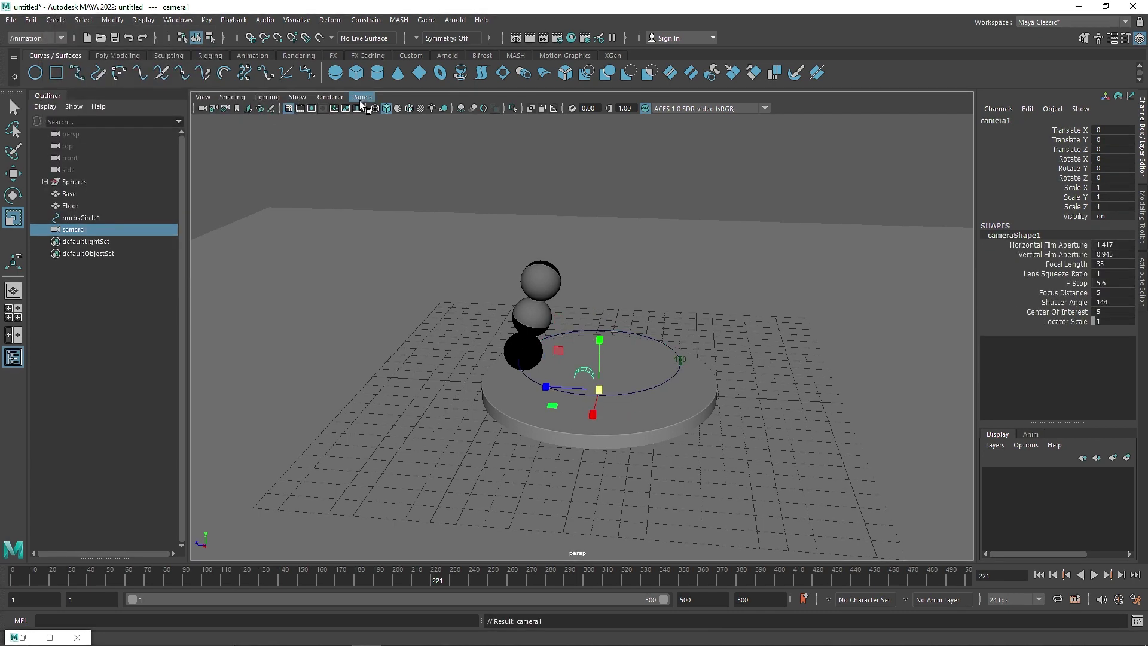
{"action": "left_click", "coordinate": [361, 98]}
{"action": "mouse_move", "coordinate": [388, 108]}
{"action": "left_click", "coordinate": [495, 115]}
{"action": "key", "text": "a"}
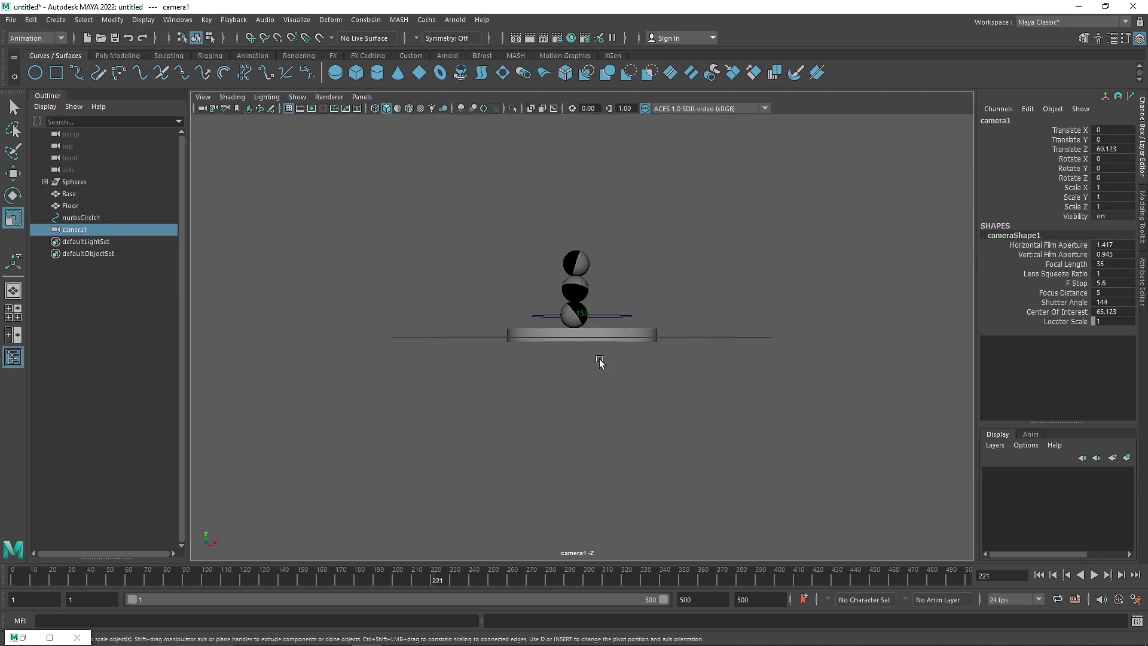
Angle the new camera down toward the spheres and base, and set its focal length to 120
{"action": "left_click_drag", "start_coordinate": [599, 363], "coordinate": [538, 384], "text": "alt"}
{"action": "left_click", "coordinate": [518, 367]}
{"action": "scroll", "coordinate": [519, 367], "scroll_direction": "up", "scroll_amount": 3}
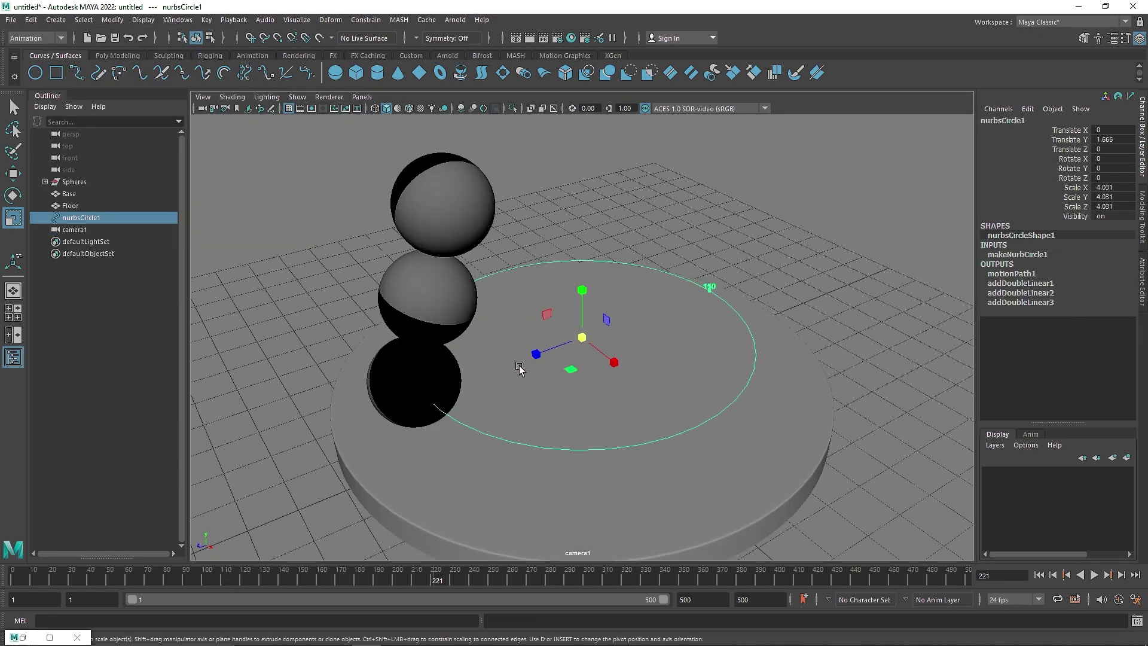
{"action": "right_click_drag", "start_coordinate": [519, 367], "coordinate": [331, 264], "text": "alt"}
{"action": "left_click", "coordinate": [202, 108]}
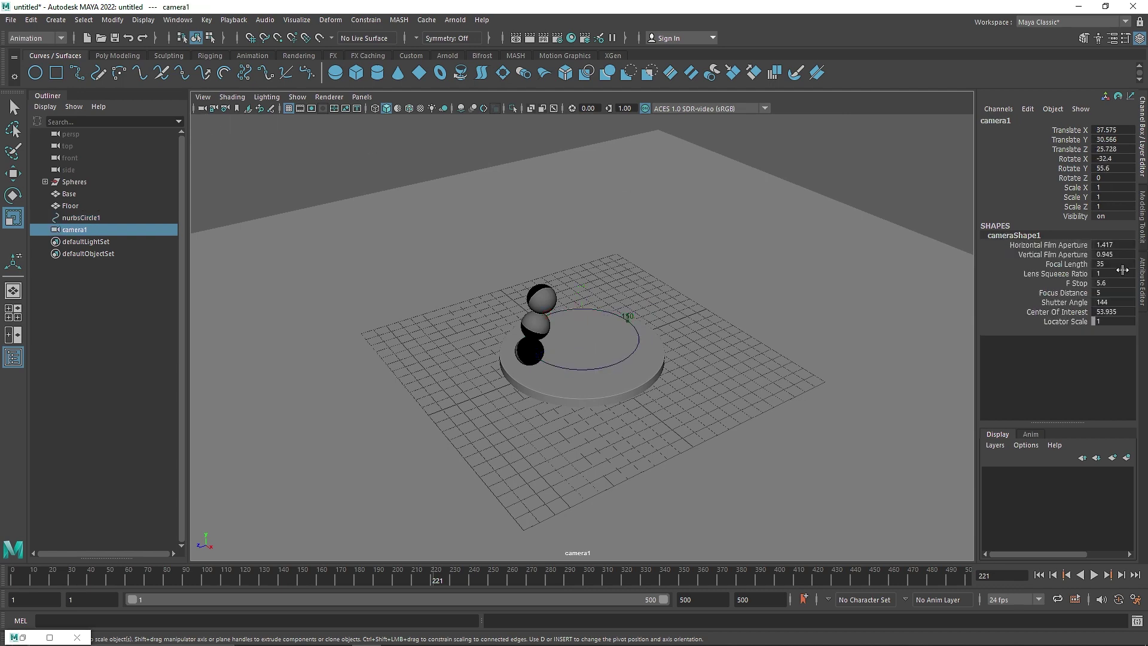
{"action": "double_click", "coordinate": [1116, 264]}
{"action": "type", "text": "120"}
{"action": "key", "text": "Return"}
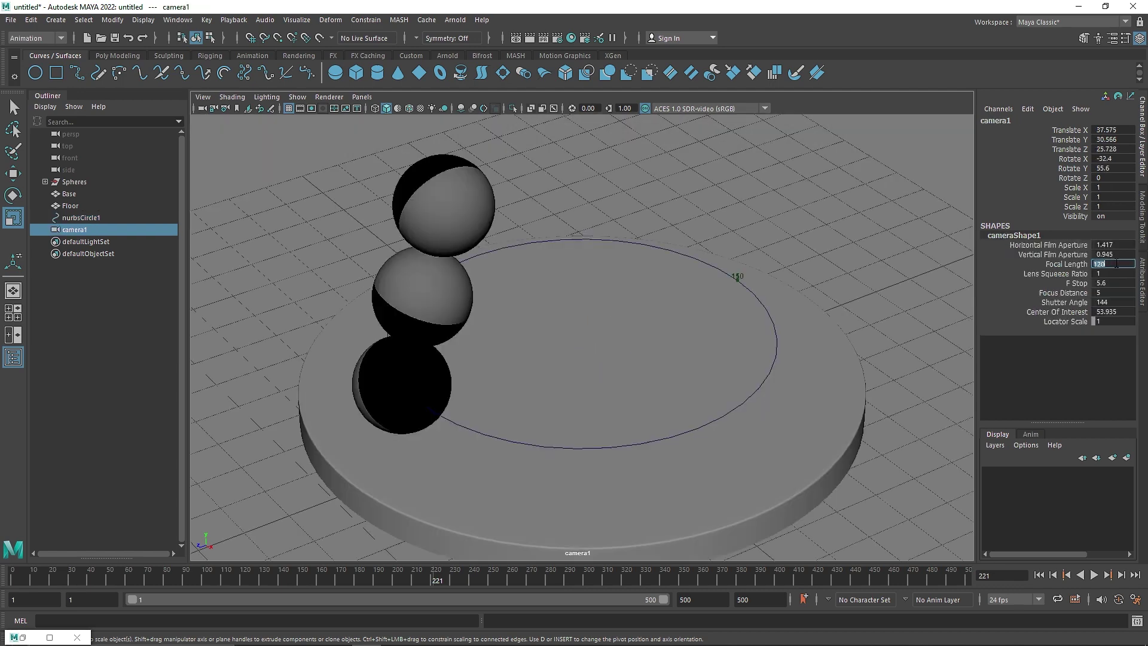
Display the resolution gate and compose a lower-angle camera shot of the spheres and base at the first frame
{"action": "left_click", "coordinate": [779, 304]}
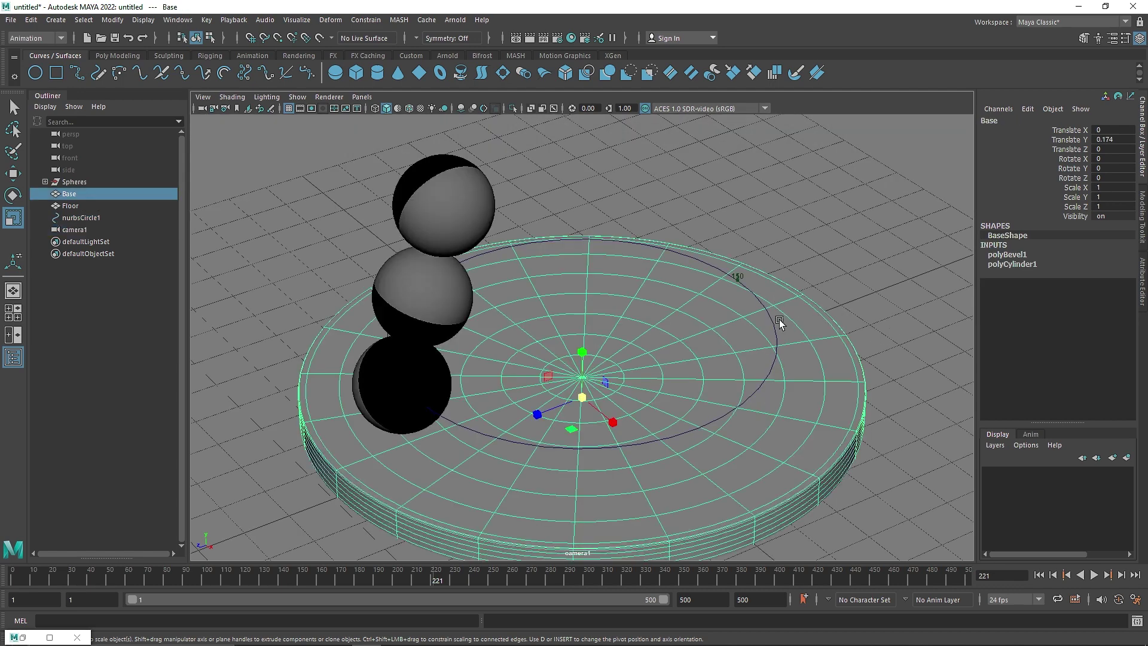
{"action": "left_click", "coordinate": [312, 108]}
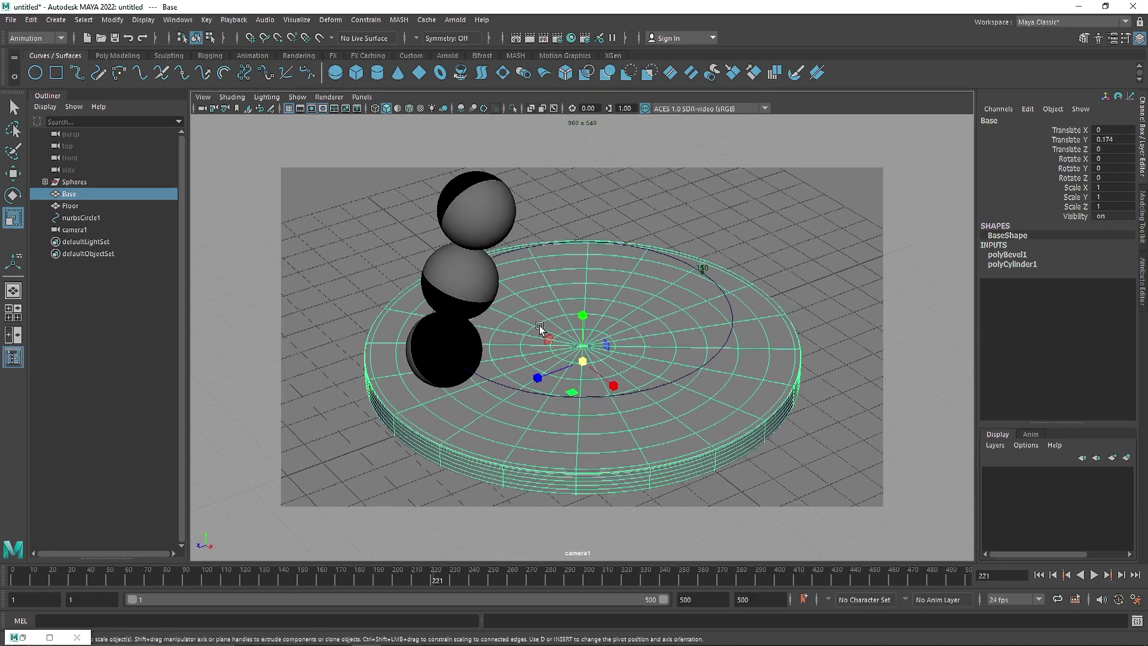
{"action": "left_click_drag", "start_coordinate": [539, 326], "coordinate": [546, 312], "text": "alt"}
{"action": "scroll", "coordinate": [566, 329], "scroll_direction": "down", "scroll_amount": 1}
{"action": "middle_click_drag", "start_coordinate": [572, 323], "coordinate": [567, 354], "text": "alt"}
{"action": "left_click", "coordinate": [1039, 575]}
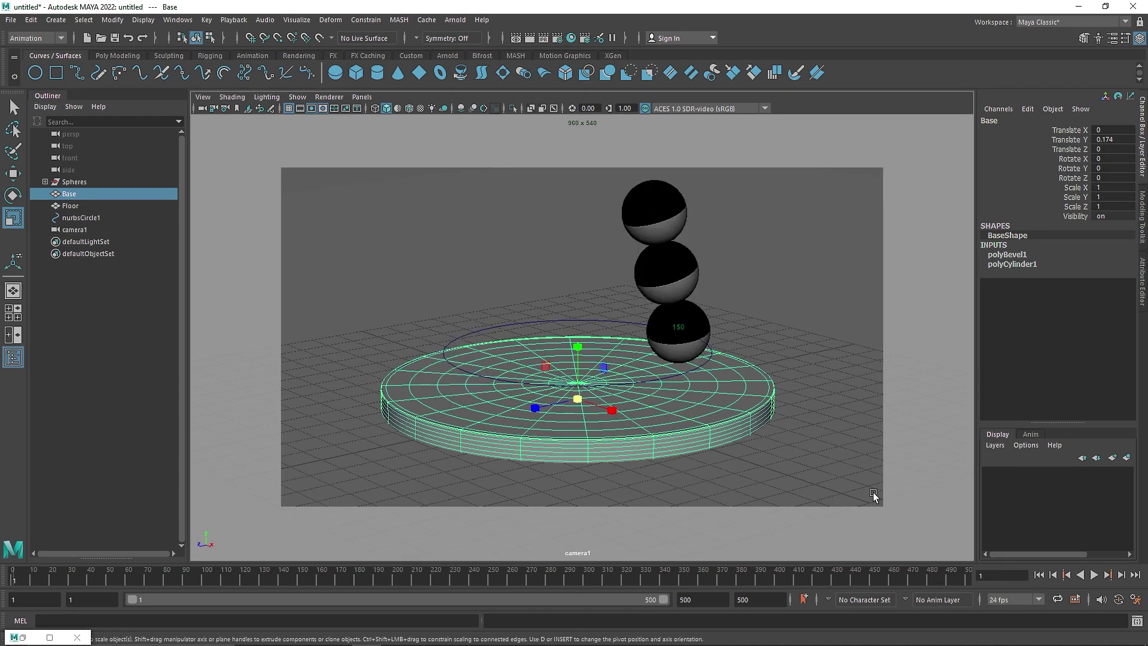
{"action": "middle_click_drag", "start_coordinate": [687, 353], "coordinate": [687, 360], "text": "alt"}
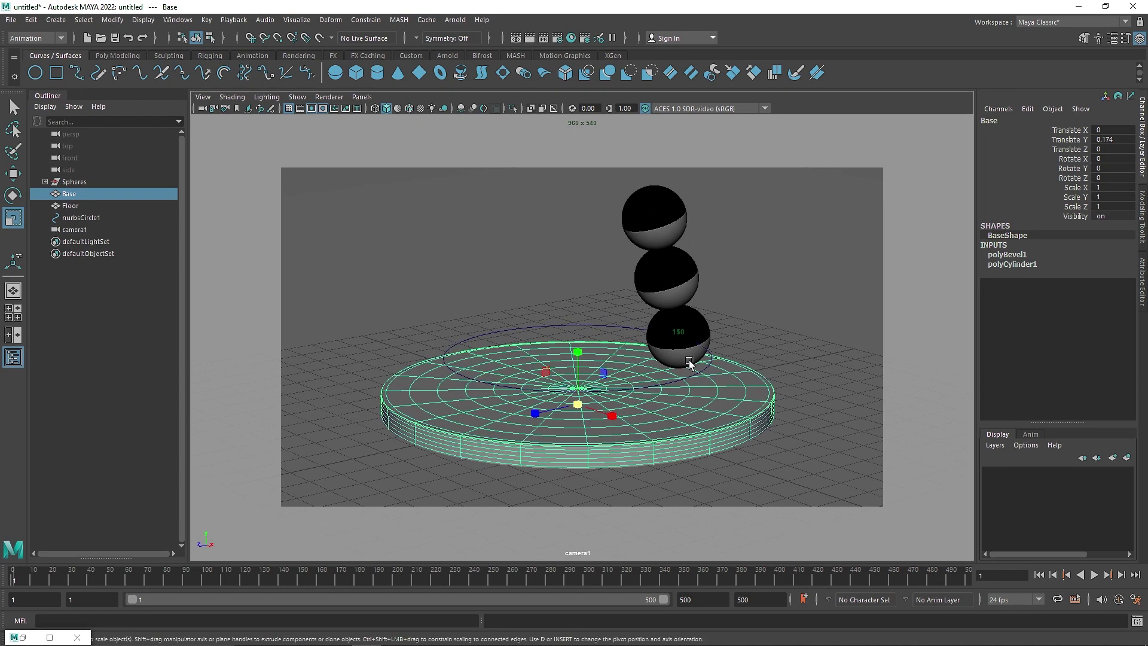
{"action": "left_click", "coordinate": [388, 188]}
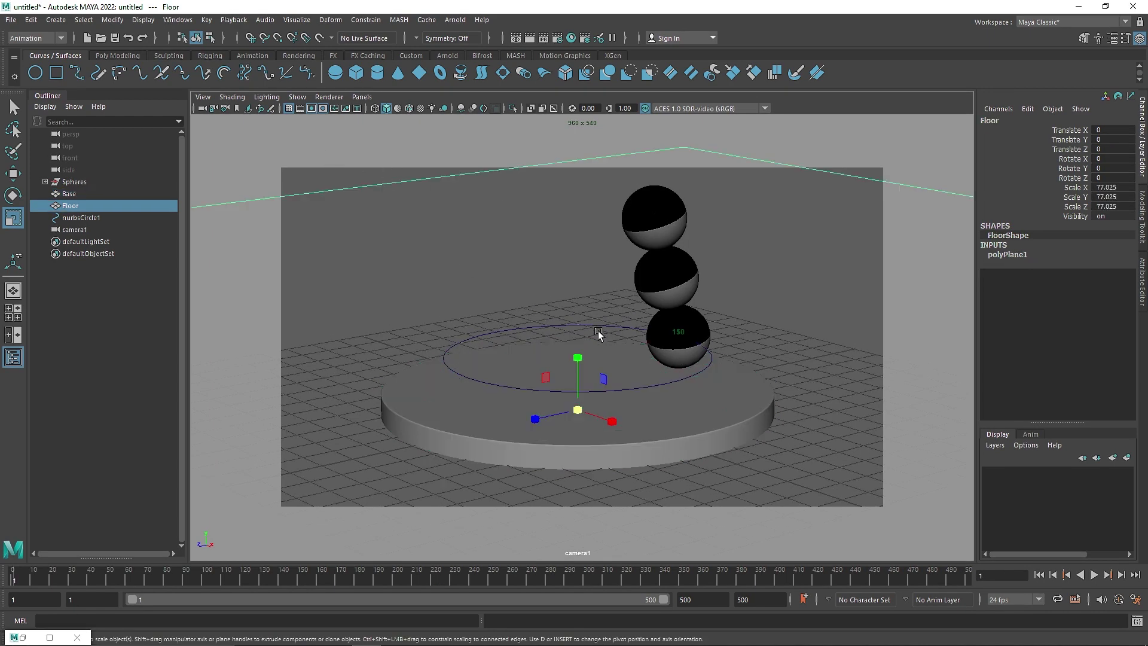
{"action": "left_click_drag", "start_coordinate": [599, 335], "coordinate": [603, 370], "text": "alt"}
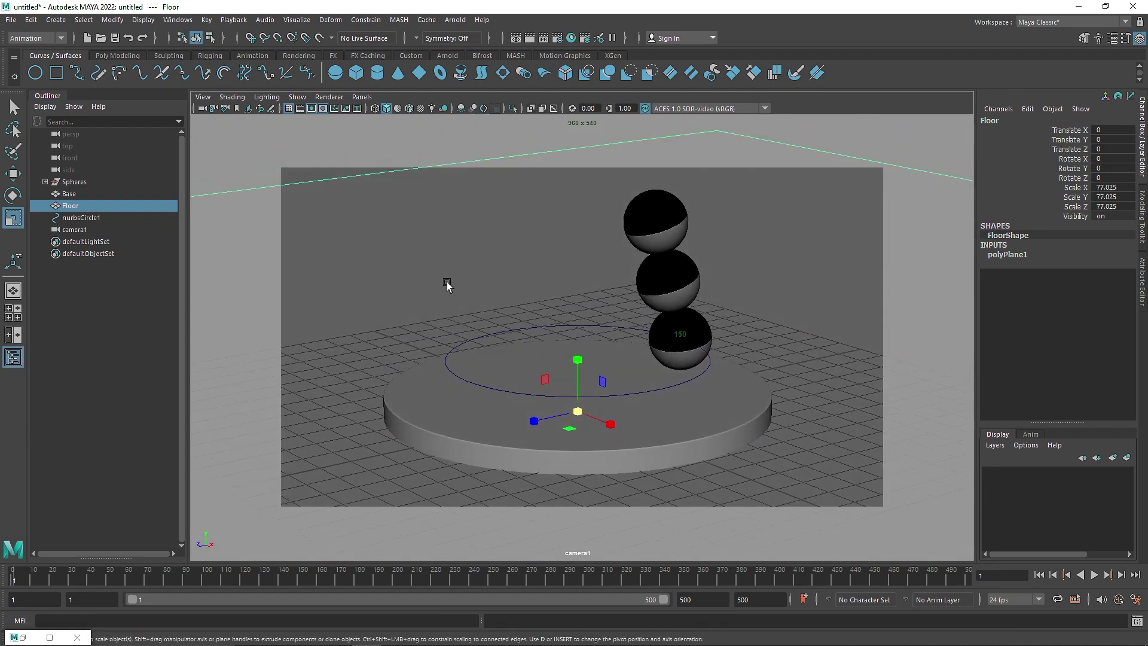
Scale the floor plane up uniformly to about 93 and play the animation through the camera
{"action": "left_click_drag", "start_coordinate": [578, 411], "coordinate": [953, 428]}
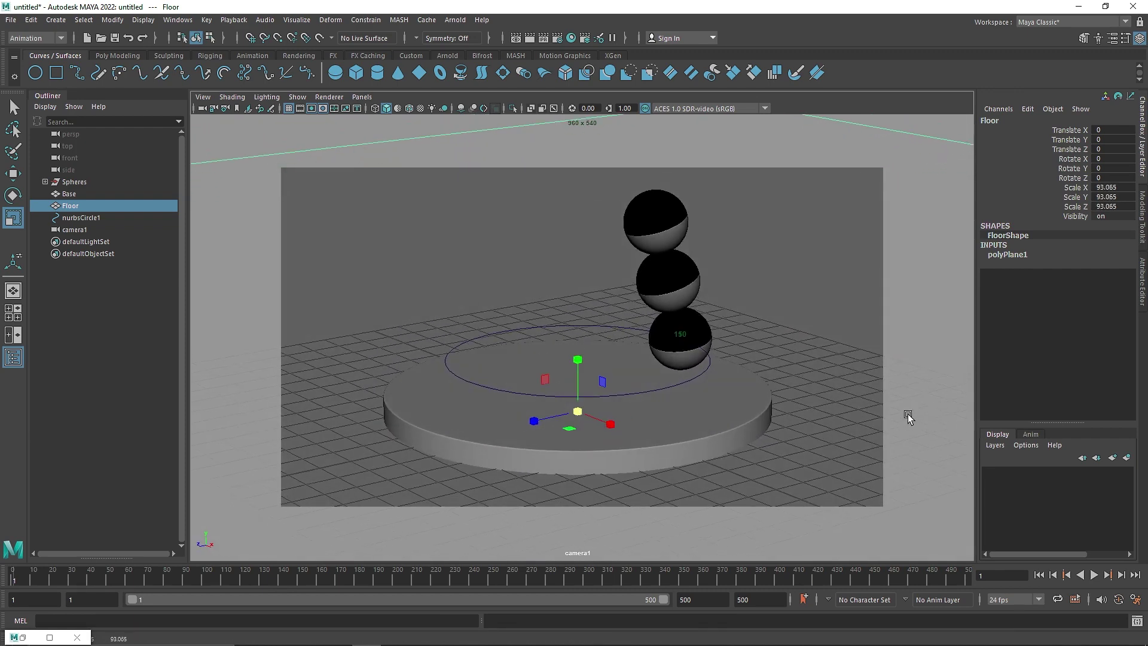
{"action": "left_click_drag", "start_coordinate": [782, 393], "coordinate": [774, 384], "text": "alt"}
{"action": "left_click", "coordinate": [1094, 574]}
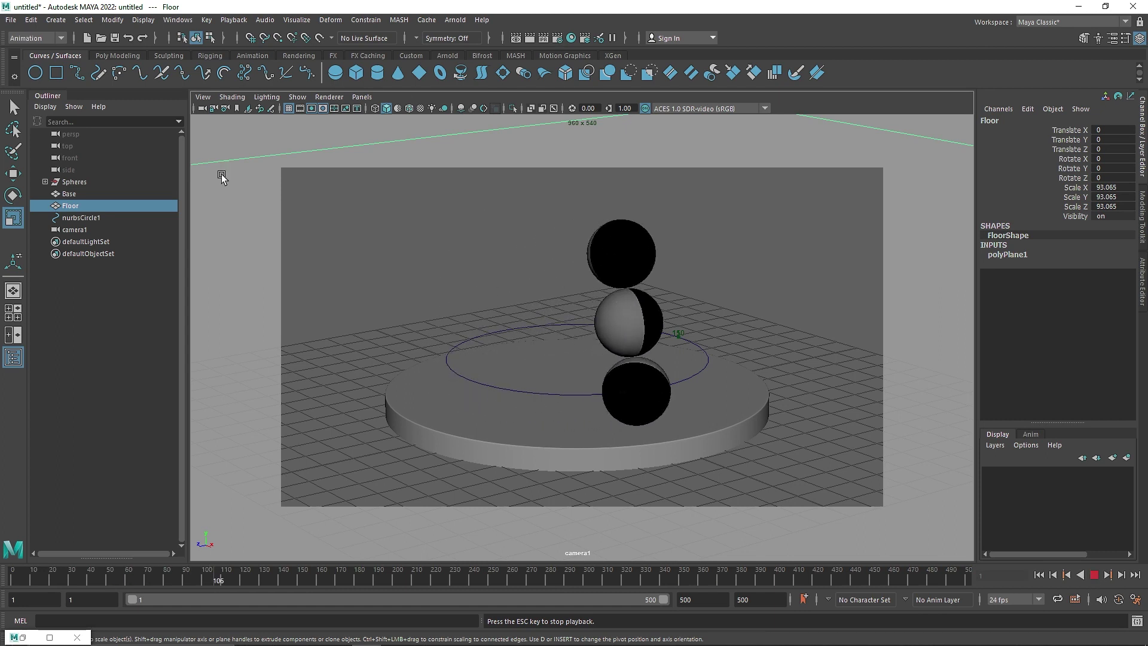
Rename the render camera to Main_Cam and stop the animation playback
{"action": "double_click", "coordinate": [75, 230]}
{"action": "type", "text": "Main C"}
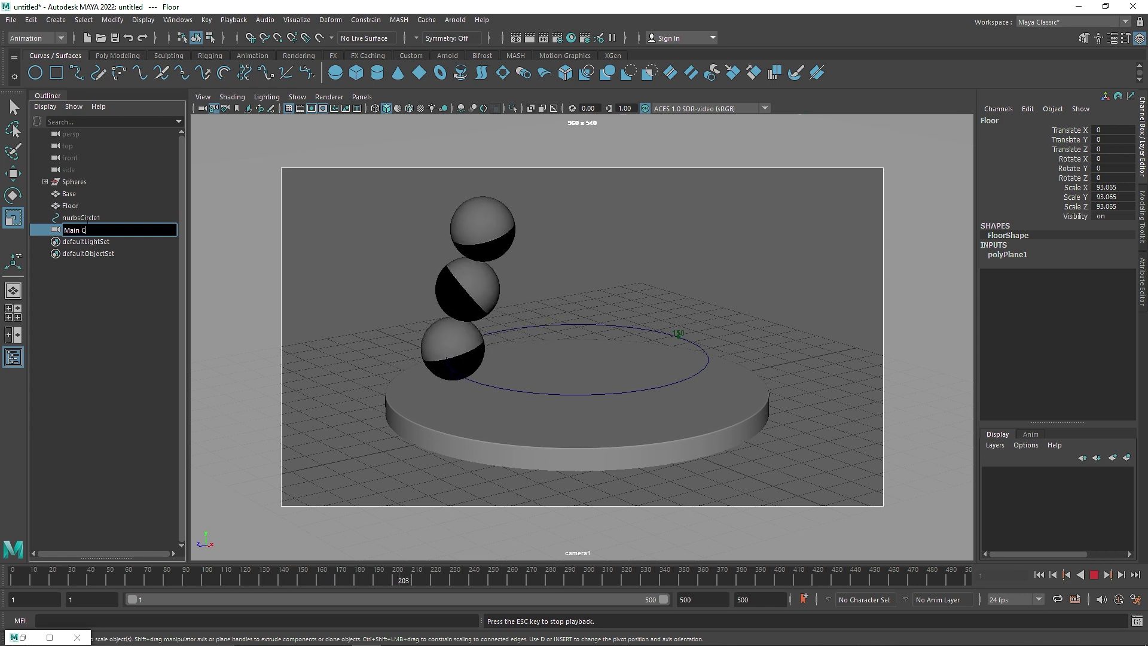
{"action": "type", "text": "am"}
{"action": "key", "text": "Return"}
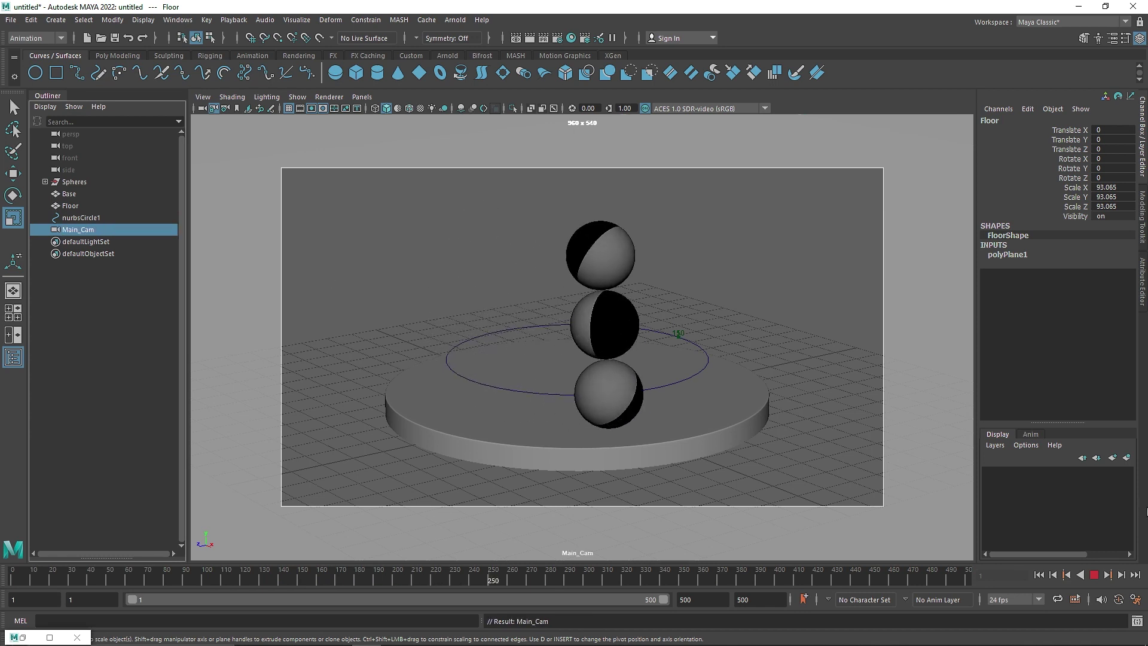
{"action": "key", "text": "Escape"}
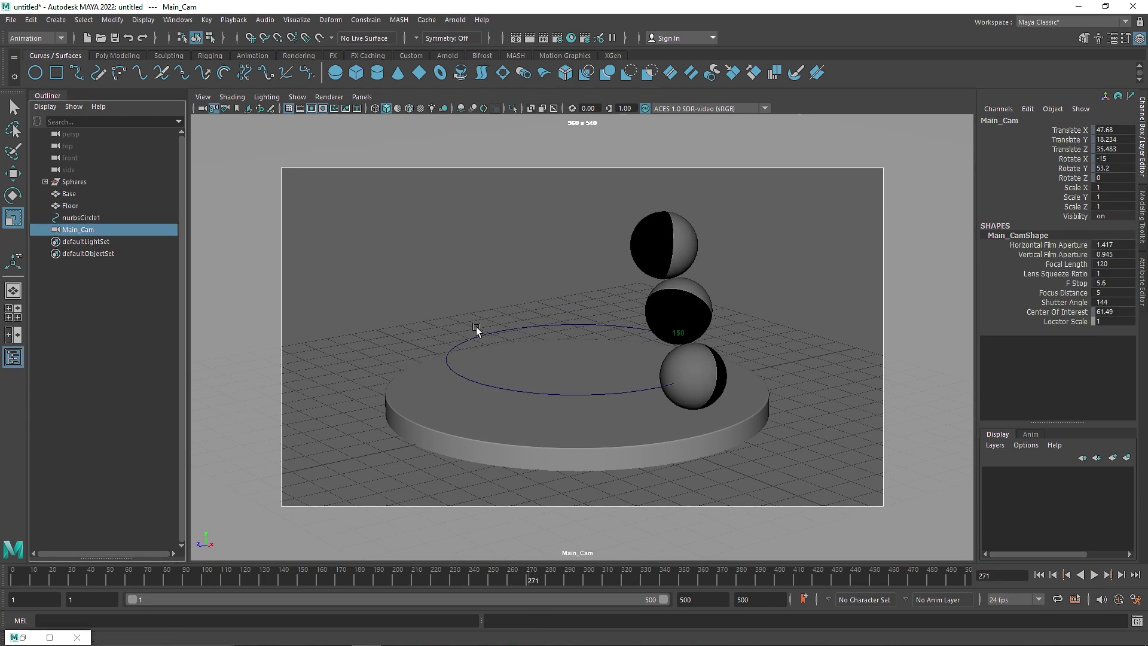
Create an Arnold skydome light, rename it HDR and open its attributes
{"action": "left_click", "coordinate": [449, 55]}
{"action": "left_click", "coordinate": [99, 75]}
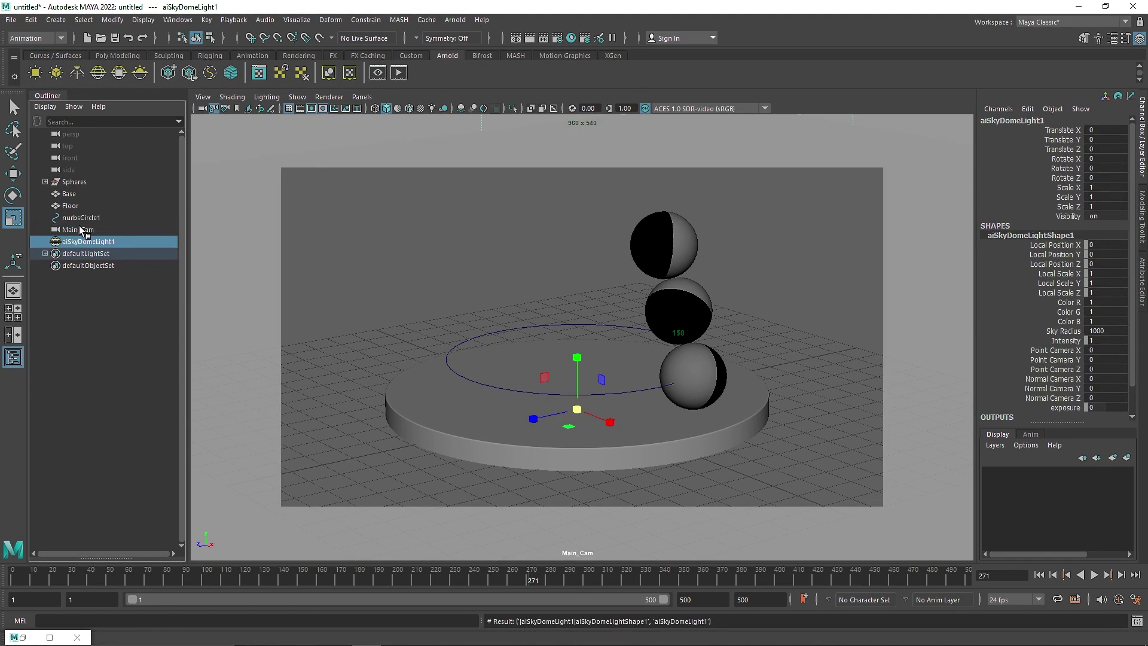
{"action": "double_click", "coordinate": [78, 241]}
{"action": "type", "text": "HDR"}
{"action": "key", "text": "Return"}
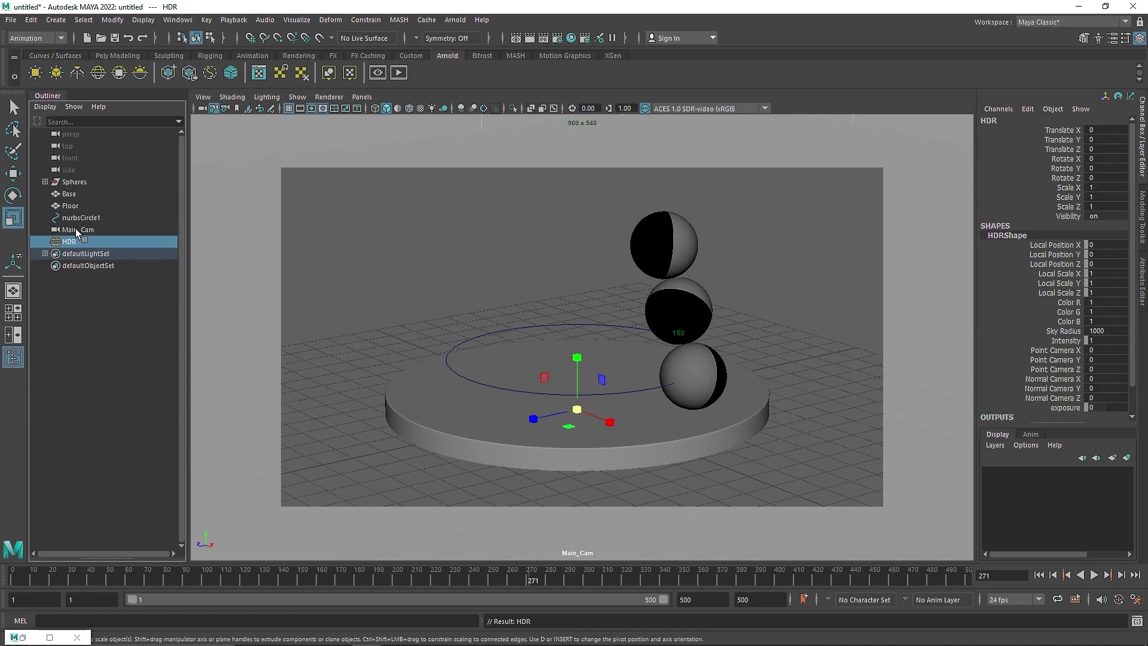
{"action": "key", "text": "ctrl+a"}
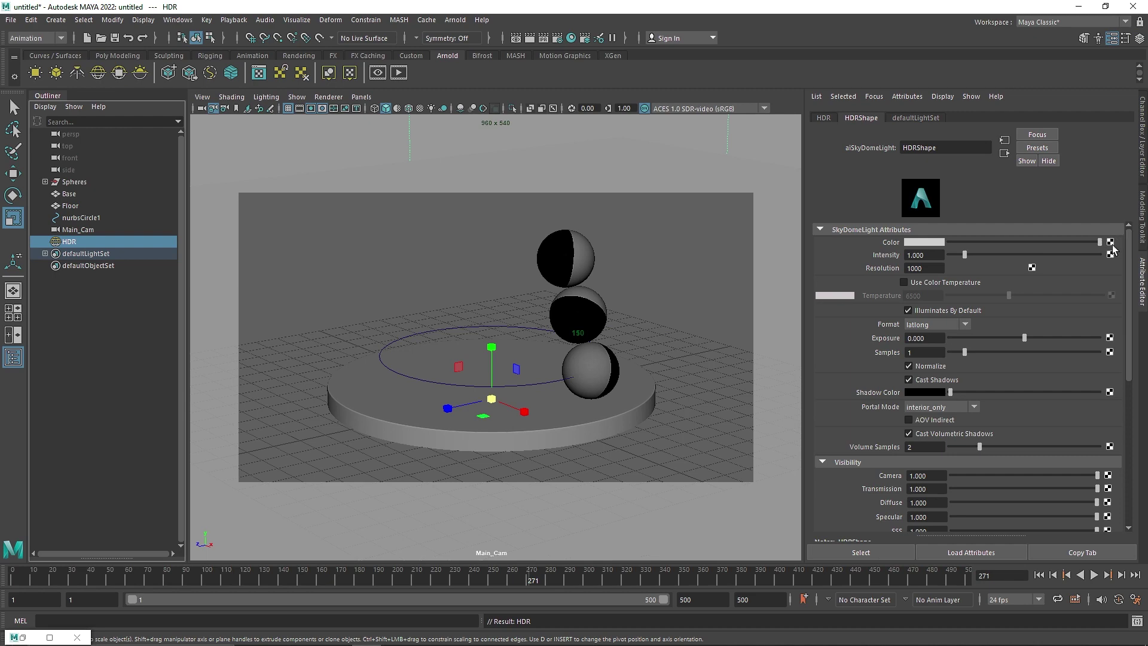
{"action": "key", "text": "q"}
Run a test render of the Main_Cam view in the Arnold RenderView and stop it
{"action": "left_click", "coordinate": [518, 261]}
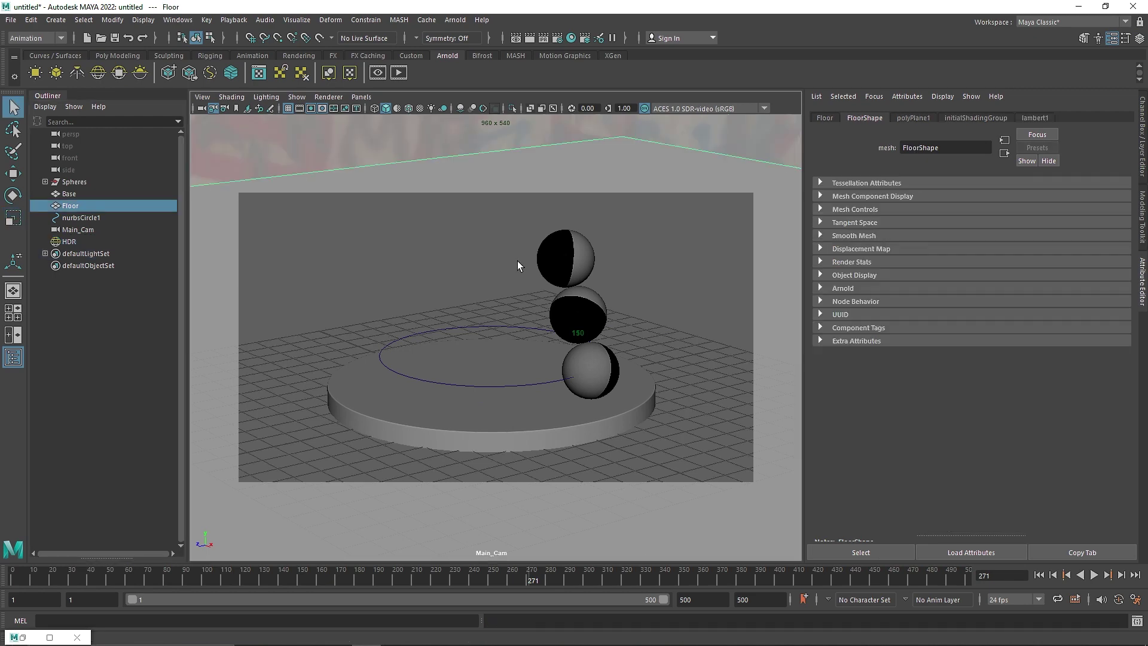
{"action": "left_click", "coordinate": [398, 72]}
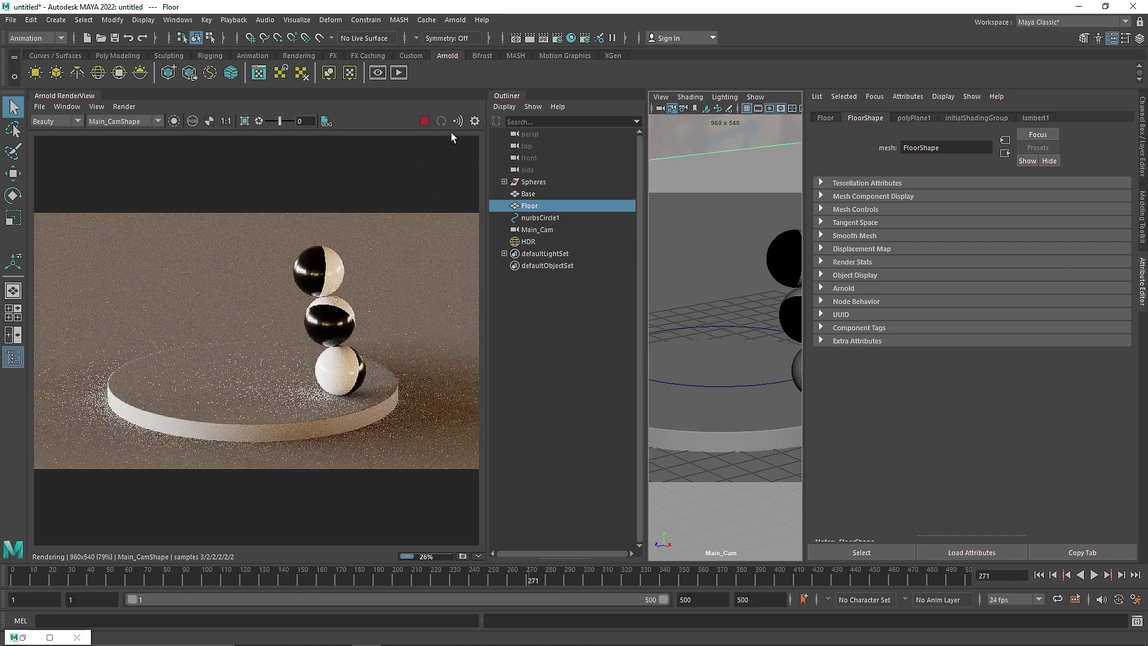
{"action": "left_click", "coordinate": [424, 121]}
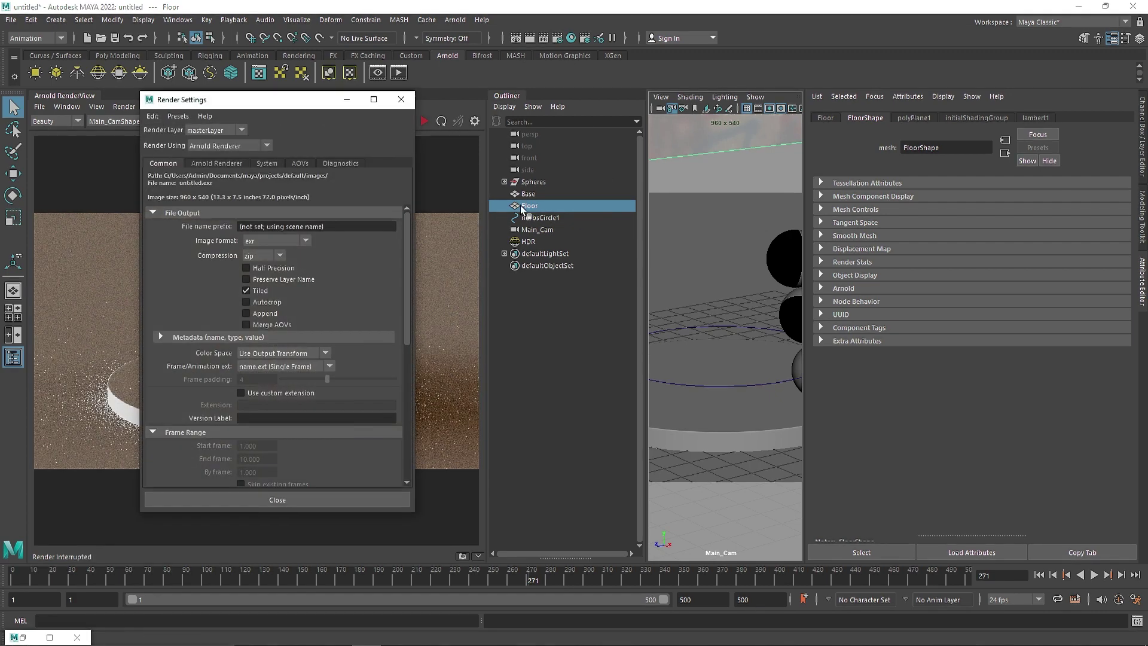
Switch Arnold's render device to GPU and rerun the interactive render of the scene
{"action": "left_click", "coordinate": [267, 163]}
{"action": "left_click", "coordinate": [256, 191]}
{"action": "left_click", "coordinate": [257, 215]}
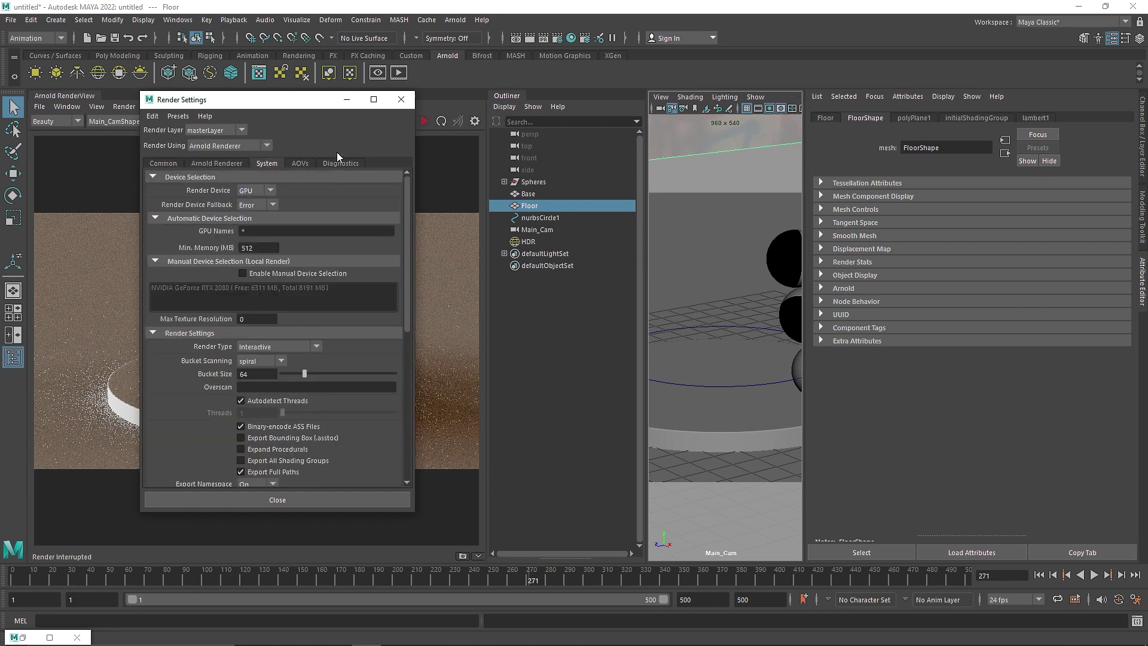
{"action": "left_click", "coordinate": [401, 99]}
{"action": "left_click", "coordinate": [425, 120]}
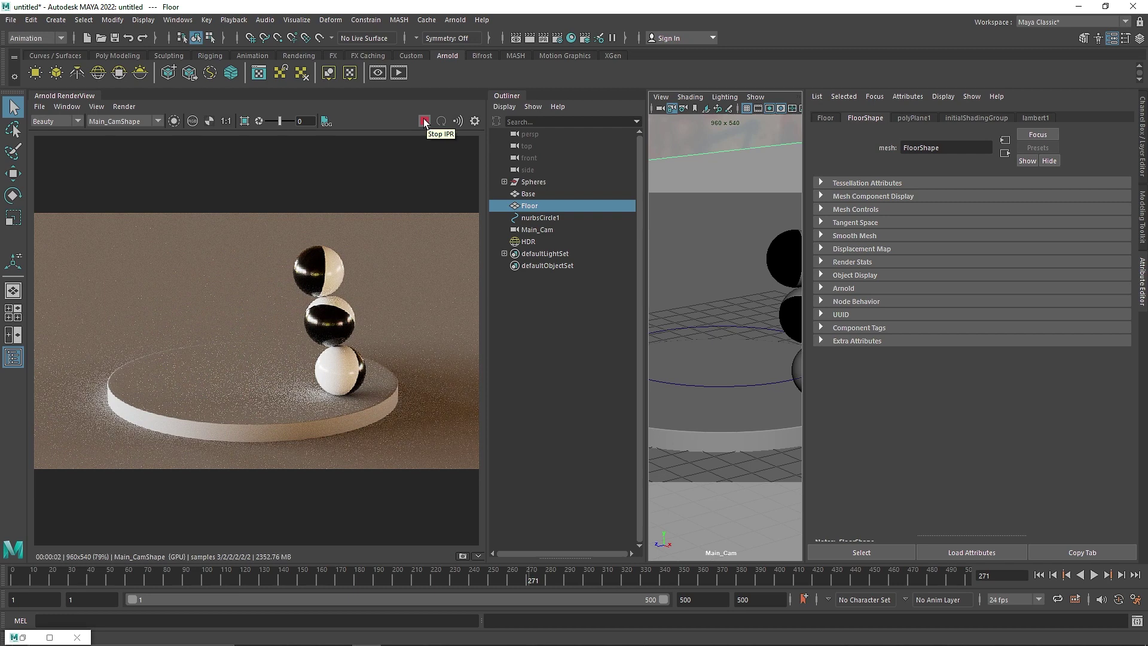
{"action": "left_click", "coordinate": [425, 121]}
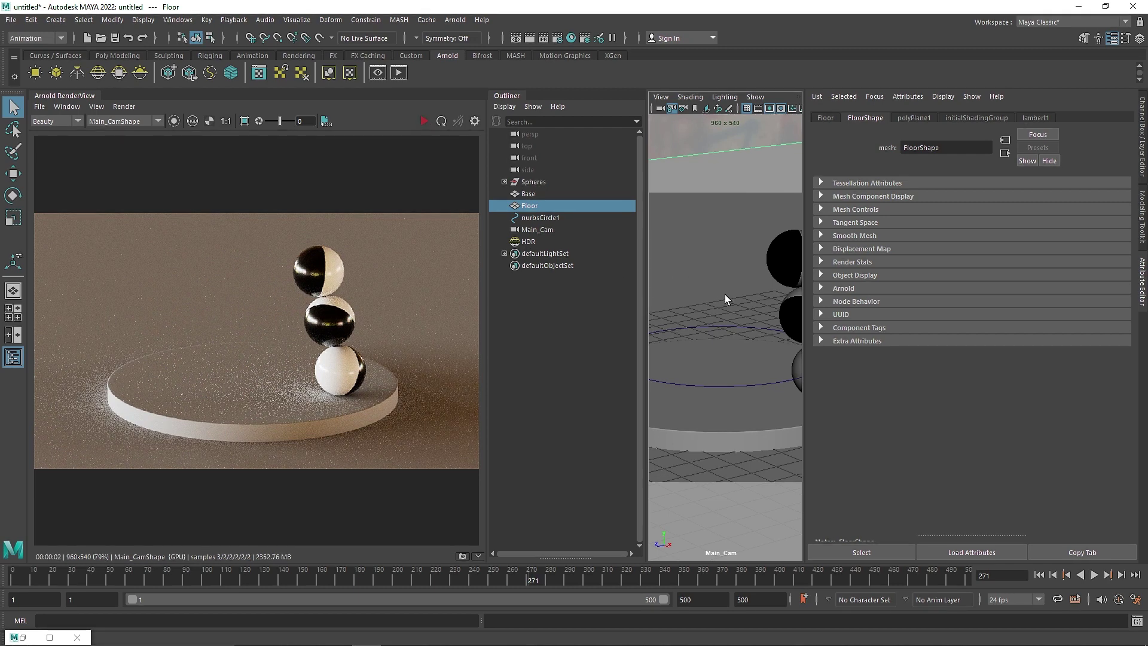
Collapse the Outliner to widen the viewport, and inspect the Down material on the lowest sphere
{"action": "left_click", "coordinate": [507, 92]}
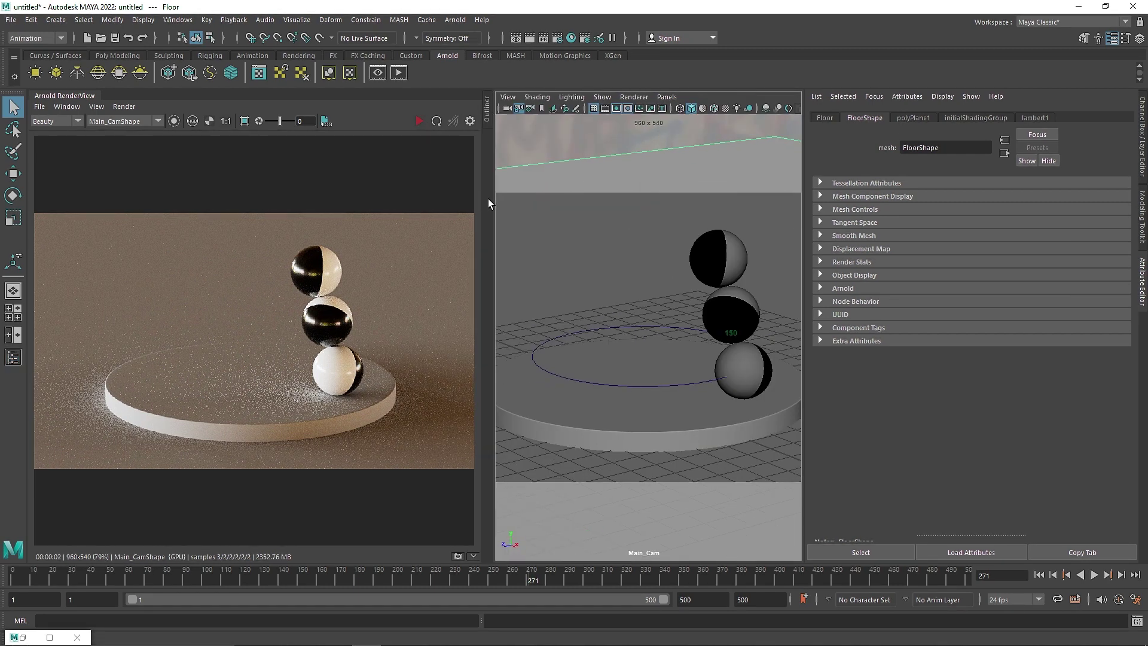
{"action": "left_click_drag", "start_coordinate": [487, 198], "coordinate": [465, 200]}
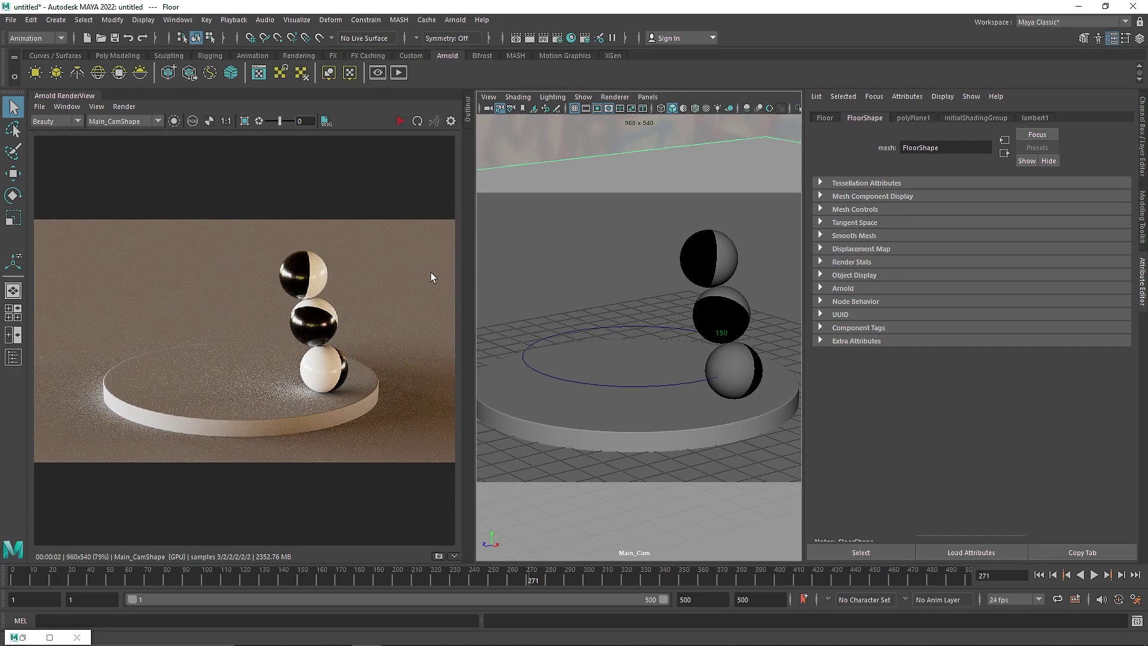
{"action": "left_click", "coordinate": [728, 383]}
{"action": "scroll", "coordinate": [983, 118], "scroll_direction": "down", "scroll_amount": 7}
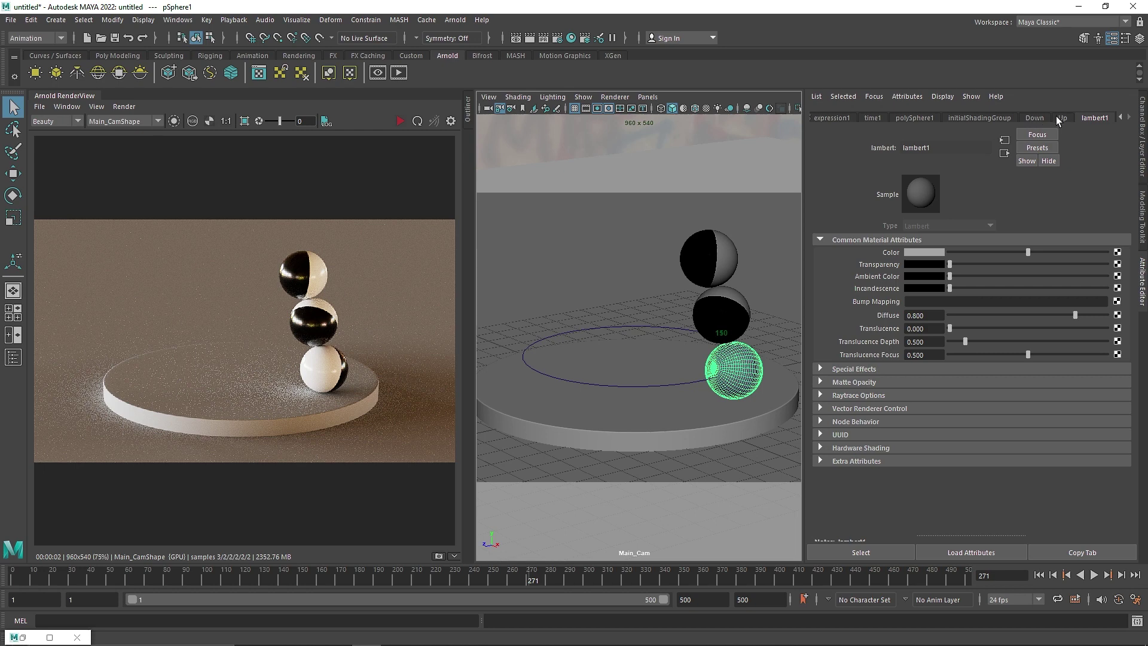
{"action": "left_click", "coordinate": [1043, 117]}
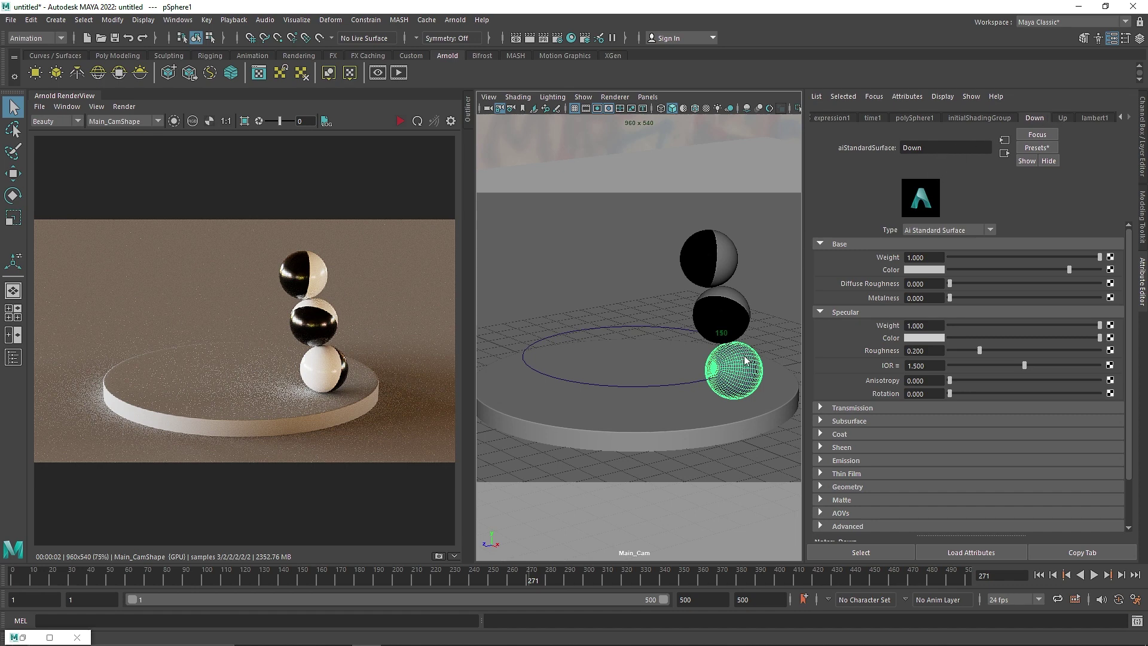
Assign a new aiStandardSurface material to the lowest sphere and name it Sphere_1
{"action": "right_click_drag", "start_coordinate": [745, 359], "coordinate": [752, 611]}
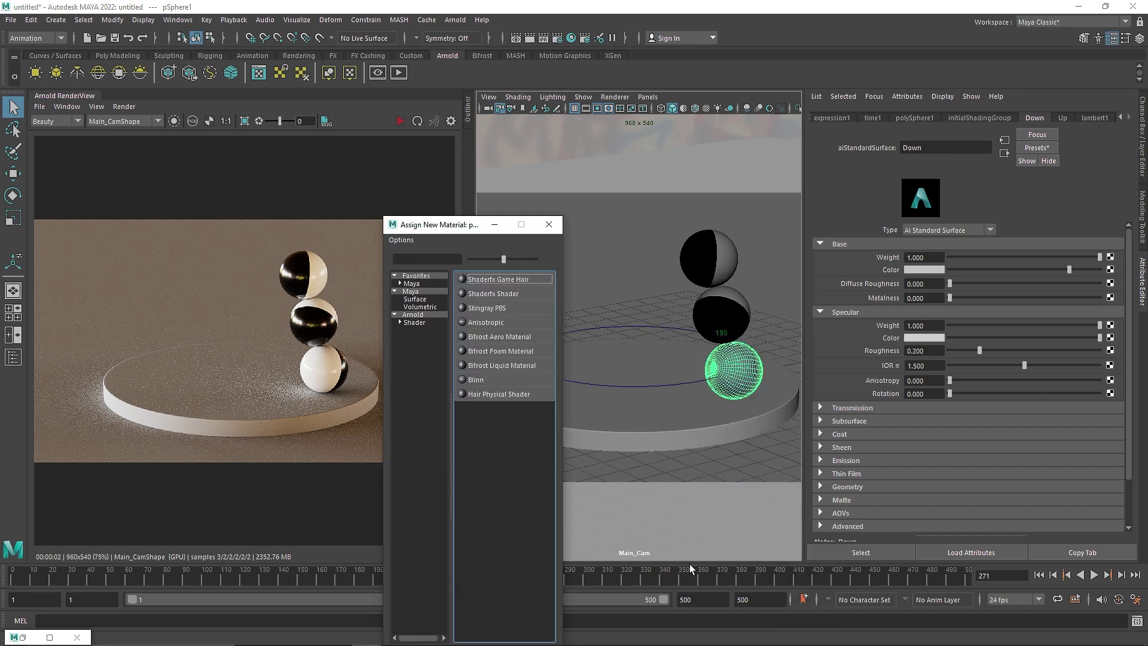
{"action": "left_click", "coordinate": [415, 322]}
{"action": "left_click", "coordinate": [528, 479]}
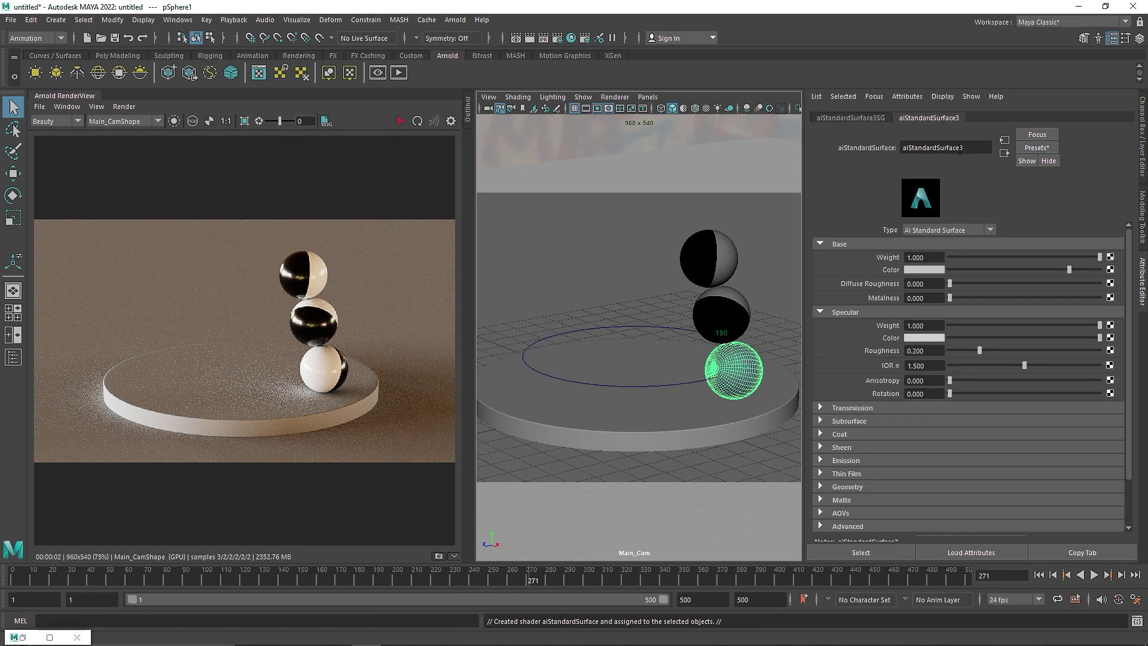
{"action": "type", "text": "SPhere 1"}
{"action": "key", "text": "Left"}
{"action": "key", "text": "BackSpace"}
{"action": "type", "text": "p"}
{"action": "key", "text": "Return"}
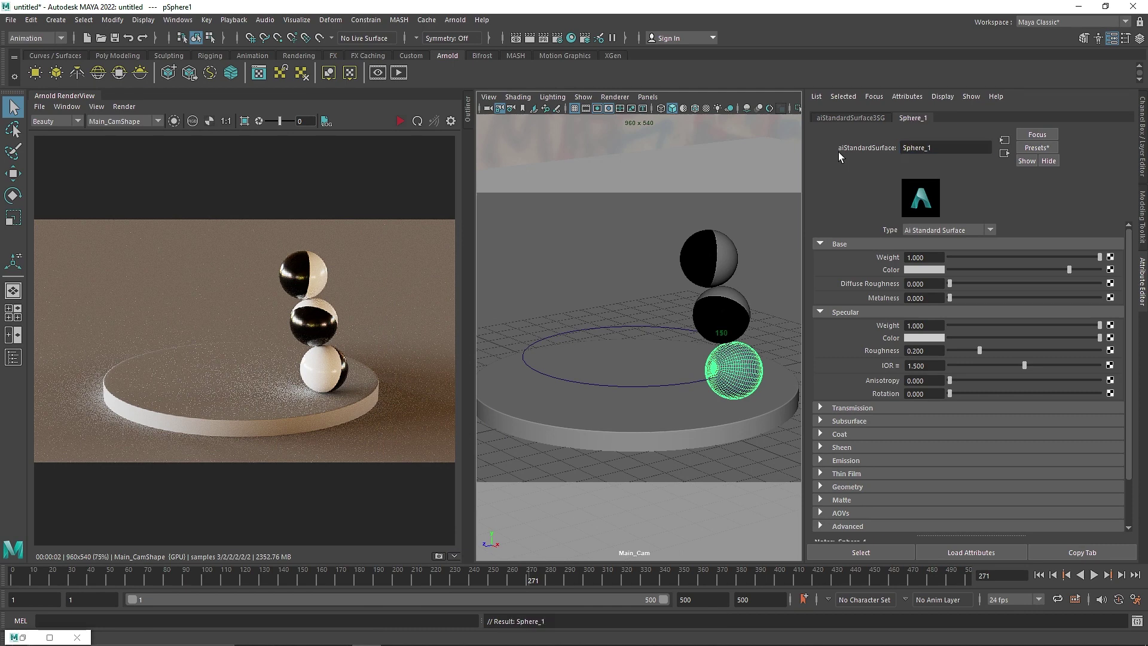
Connect an aiRampRgb texture to the base color of the Sphere_1 material
{"action": "left_click", "coordinate": [1110, 269]}
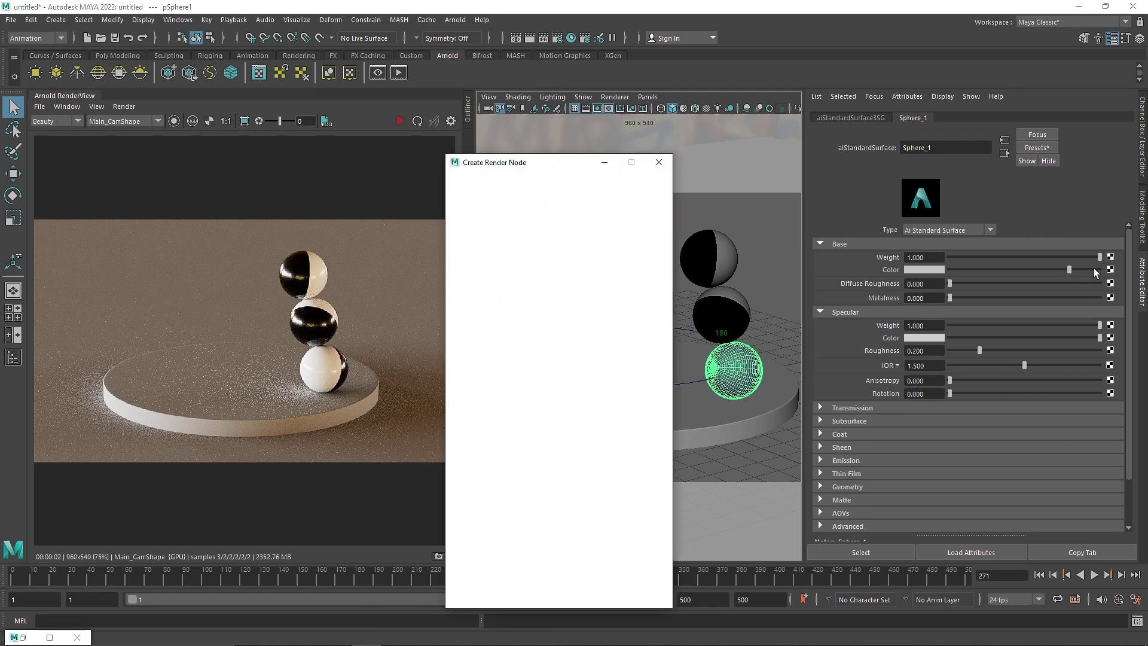
{"action": "left_click", "coordinate": [491, 330]}
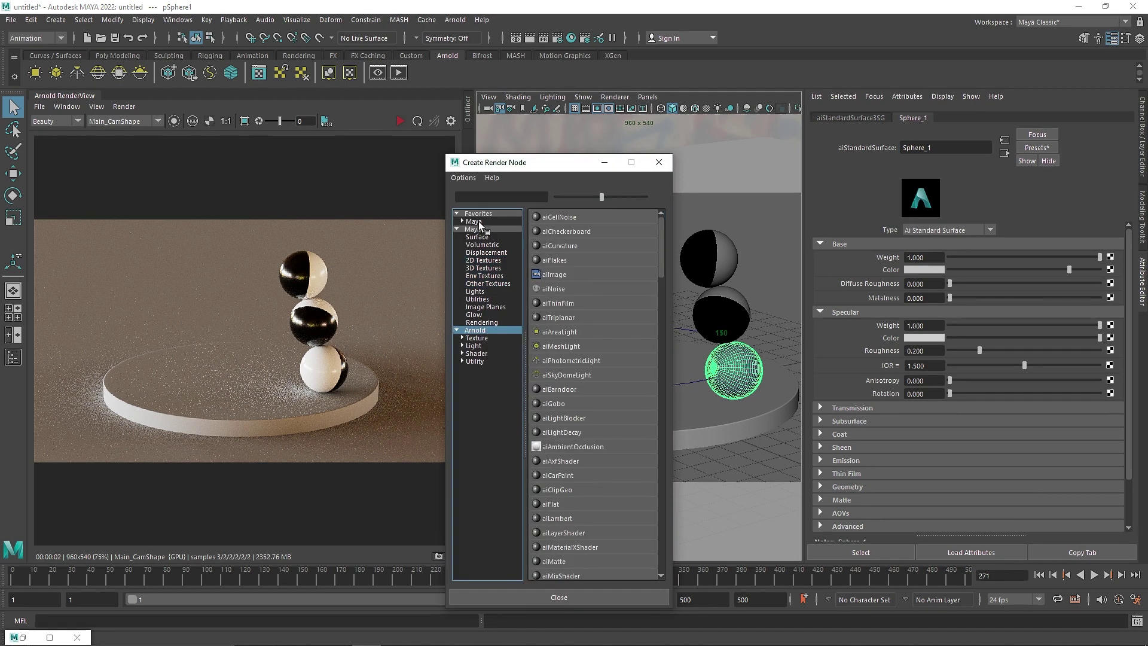
{"action": "left_click", "coordinate": [478, 197]}
{"action": "type", "text": "ramp"}
{"action": "left_click", "coordinate": [558, 230]}
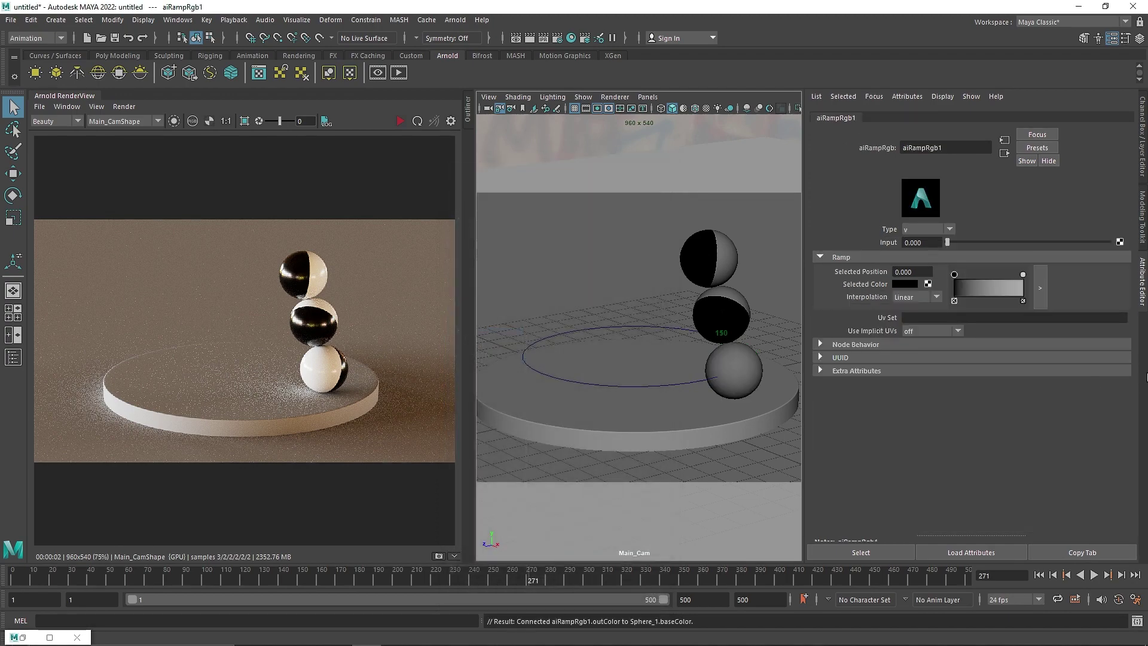
Render the scene, zoom in on the spheres and limit the render region to the lowest sphere
{"action": "left_click", "coordinate": [397, 124]}
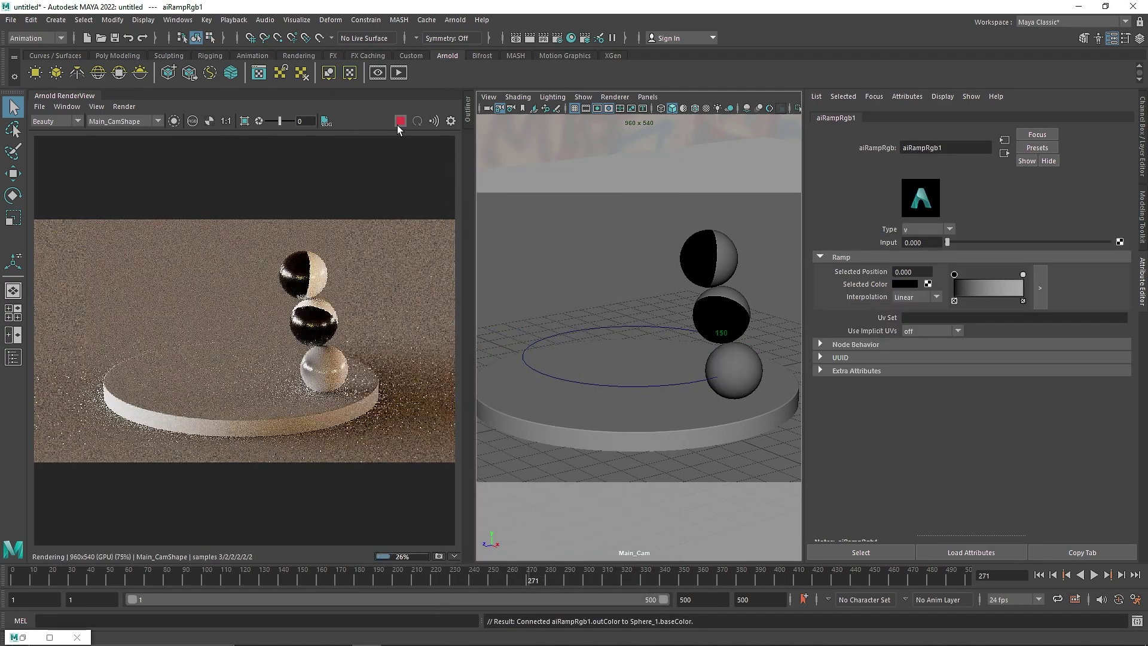
{"action": "scroll", "coordinate": [328, 350], "scroll_direction": "up", "scroll_amount": 4}
{"action": "left_click_drag", "start_coordinate": [223, 334], "coordinate": [414, 513]}
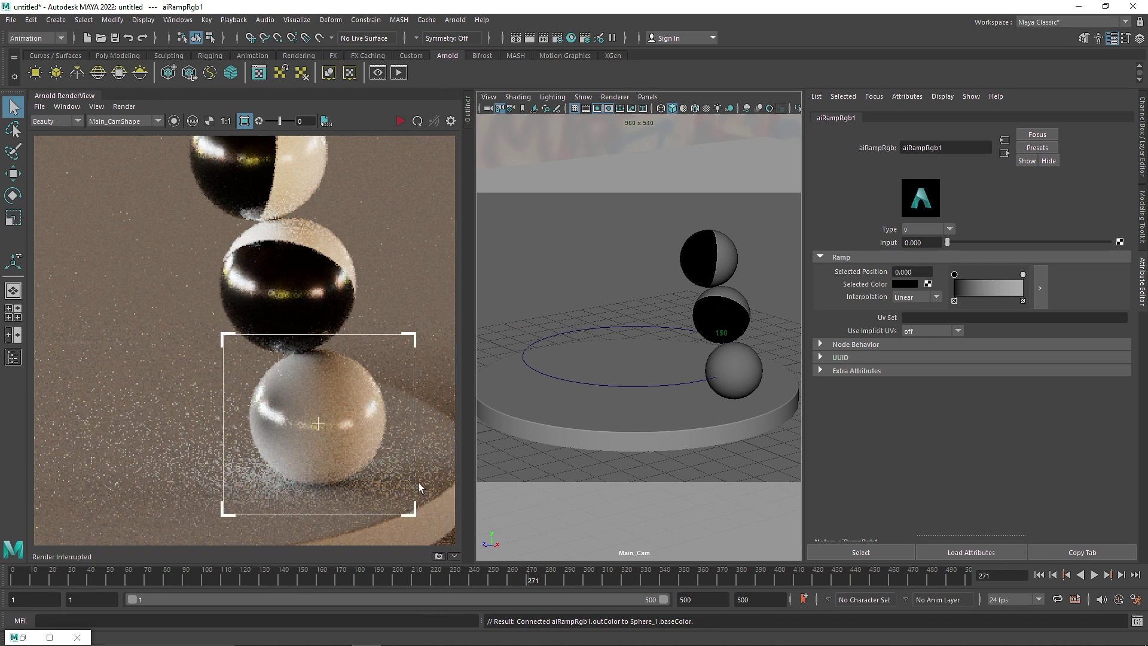
Give the ramp a hard split with interpolation None and the light color at position 0.5, and rerun the render
{"action": "left_click", "coordinate": [937, 303]}
{"action": "left_click", "coordinate": [924, 307]}
{"action": "left_click_drag", "start_coordinate": [1023, 274], "coordinate": [988, 276]}
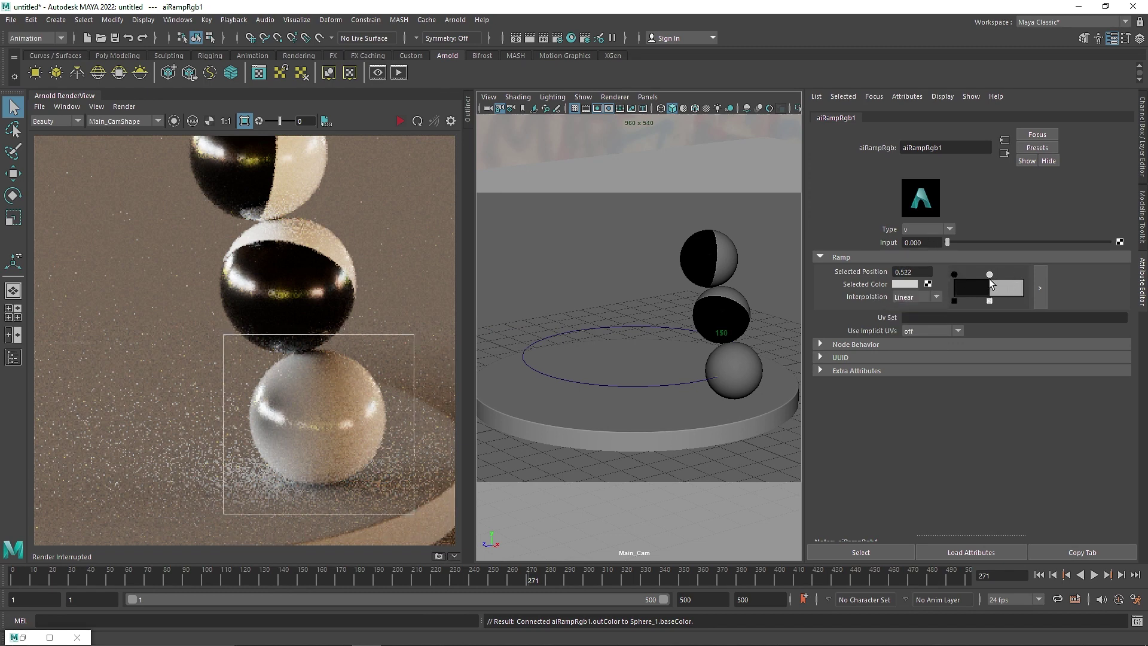
{"action": "left_click", "coordinate": [935, 298]}
{"action": "left_click", "coordinate": [916, 271]}
{"action": "double_click", "coordinate": [916, 270]}
{"action": "type", "text": "0.5"}
{"action": "key", "text": "Return"}
{"action": "left_click", "coordinate": [398, 122]}
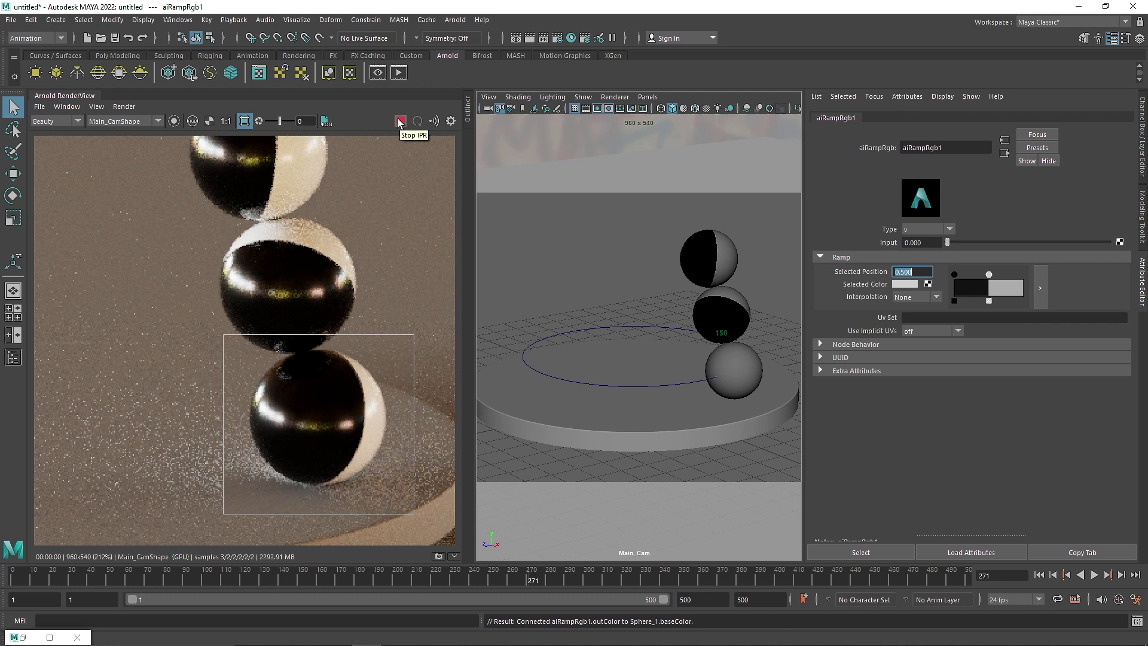
Apply the Copper preset to the middle sphere's Up material and move the render region around that sphere
{"action": "left_click", "coordinate": [726, 307]}
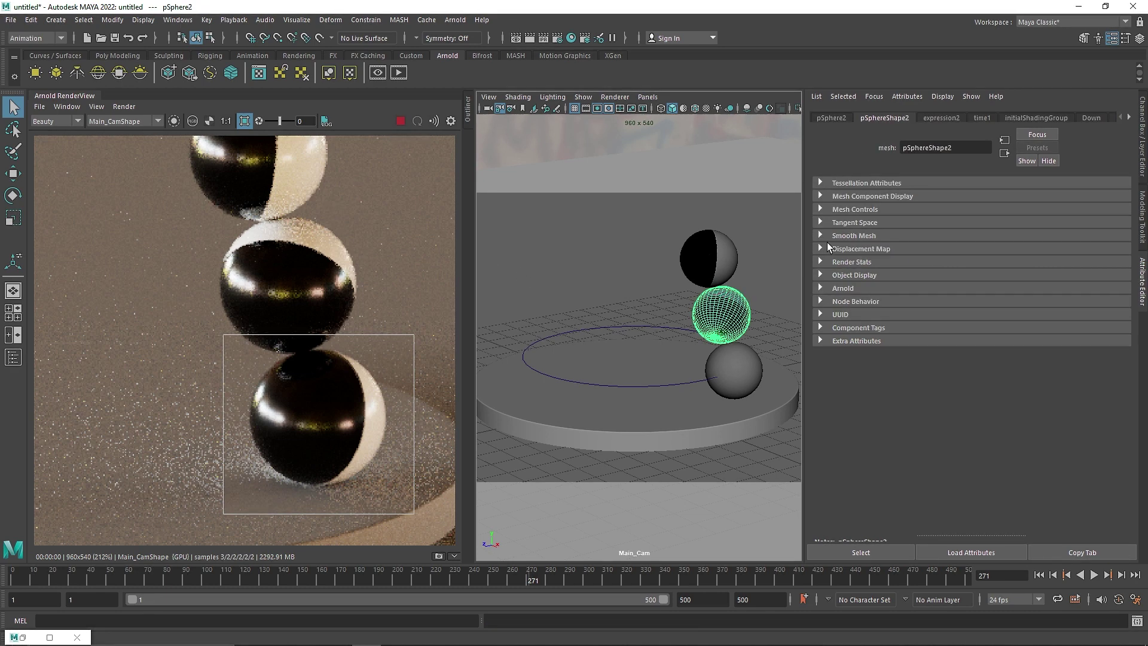
{"action": "left_click", "coordinate": [1032, 118]}
{"action": "left_click", "coordinate": [1076, 115]}
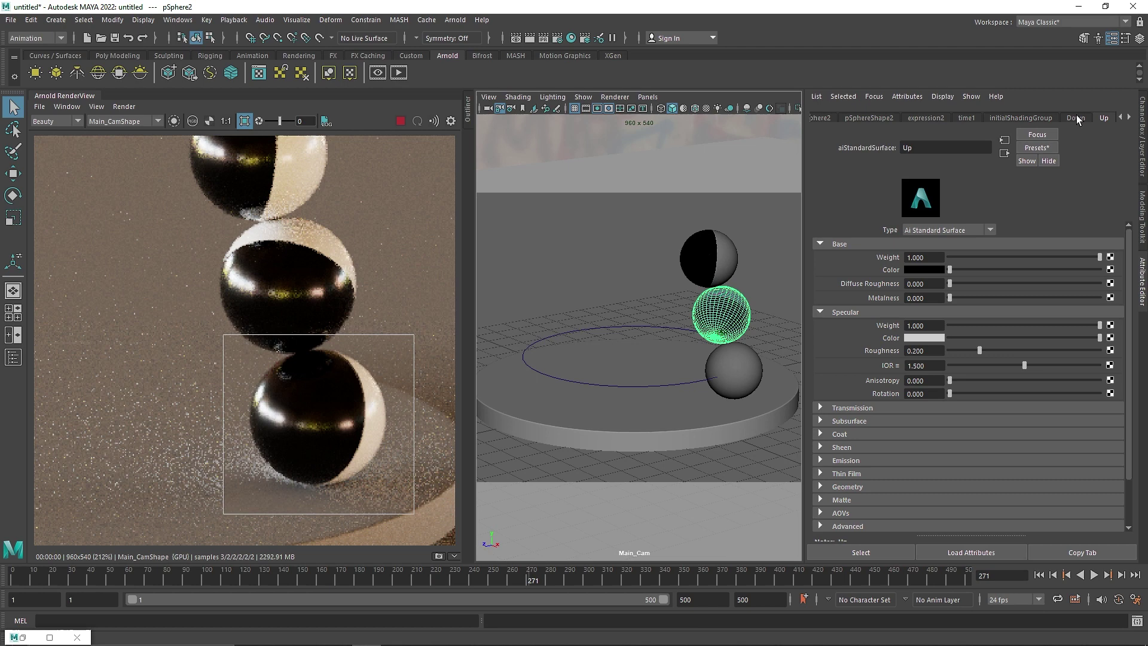
{"action": "left_click", "coordinate": [1036, 147]}
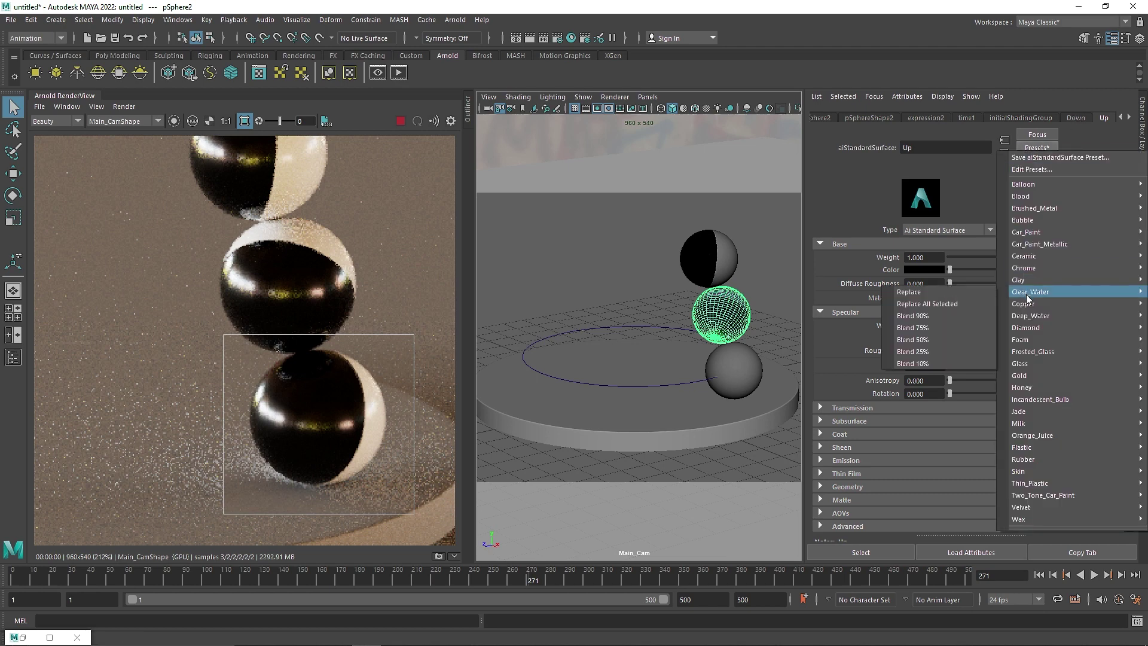
{"action": "left_click", "coordinate": [991, 305]}
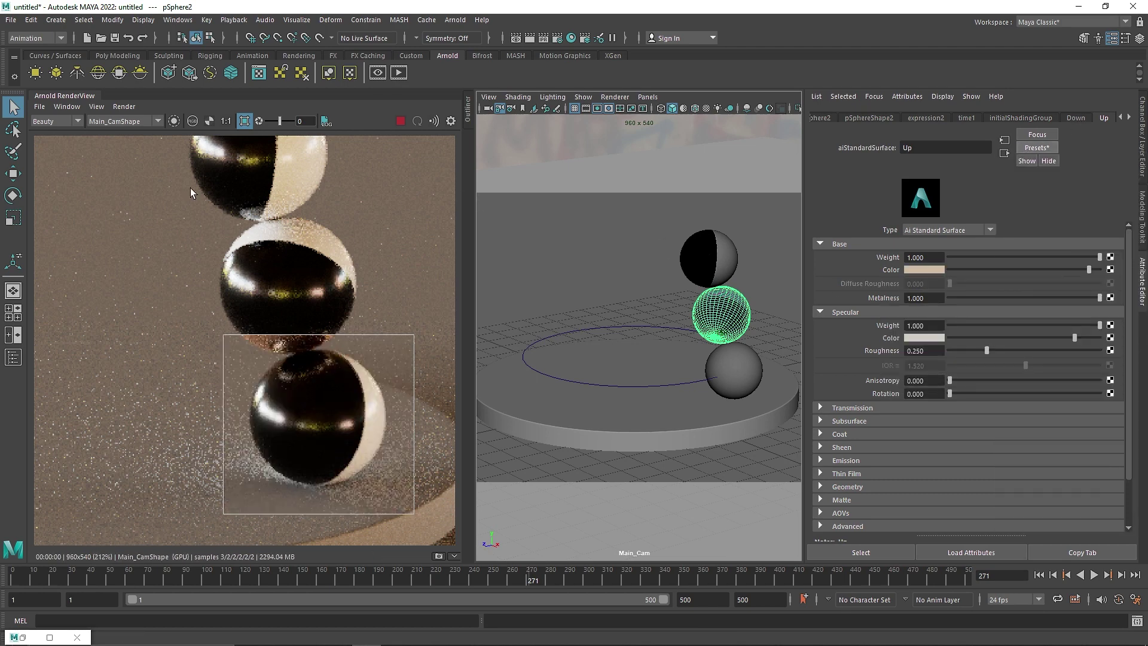
{"action": "left_click_drag", "start_coordinate": [186, 208], "coordinate": [407, 360]}
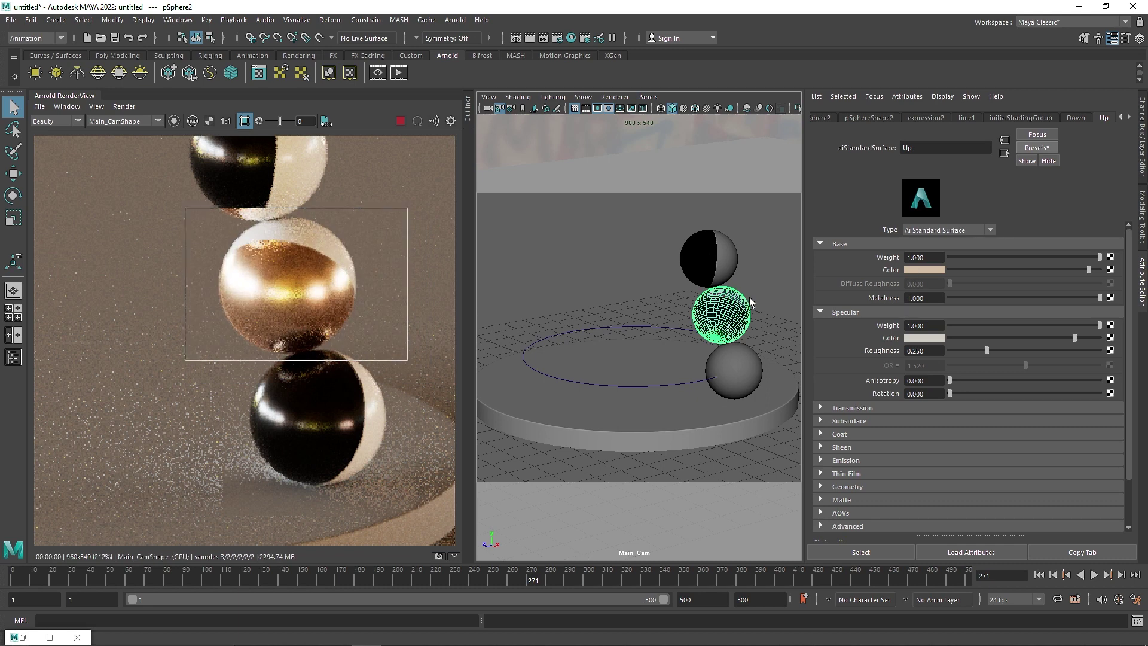
Replace the settings of the middle sphere's Down material with the Brushed_Metal preset
{"action": "left_click", "coordinate": [1082, 117]}
{"action": "left_click", "coordinate": [1036, 148]}
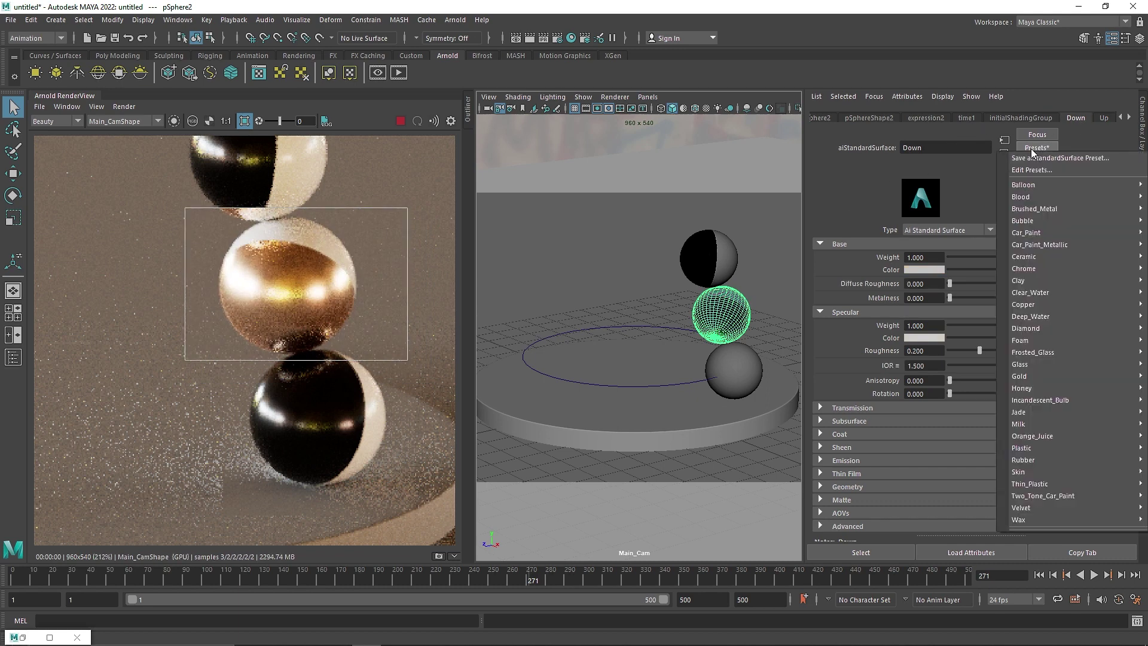
{"action": "mouse_move", "coordinate": [1028, 209]}
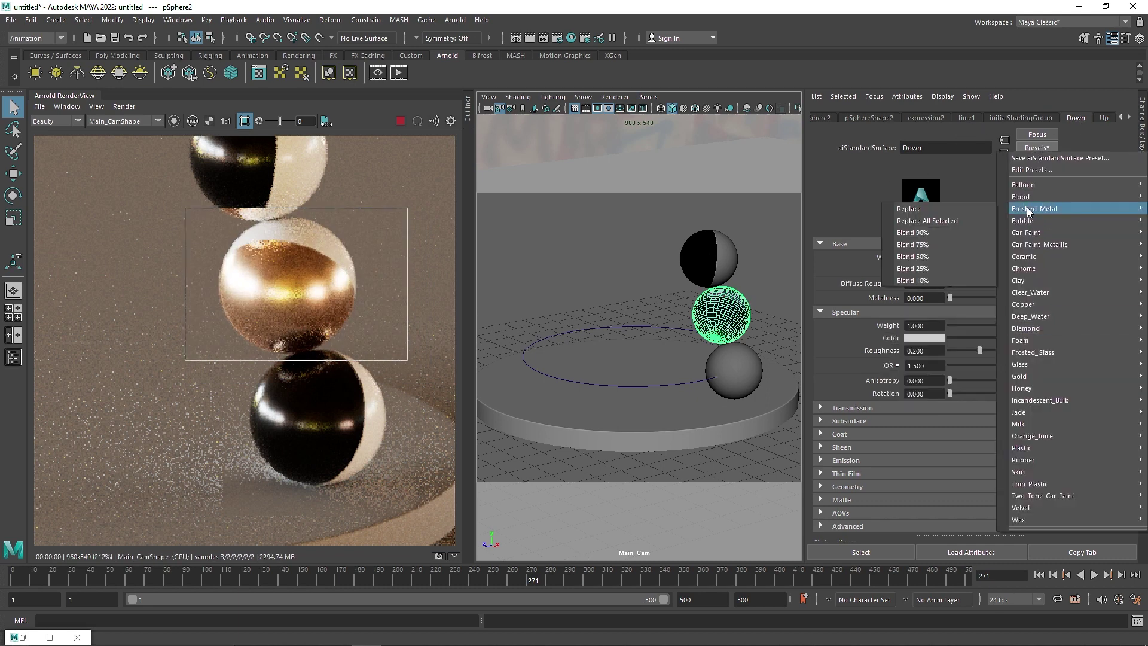
{"action": "left_click", "coordinate": [956, 211]}
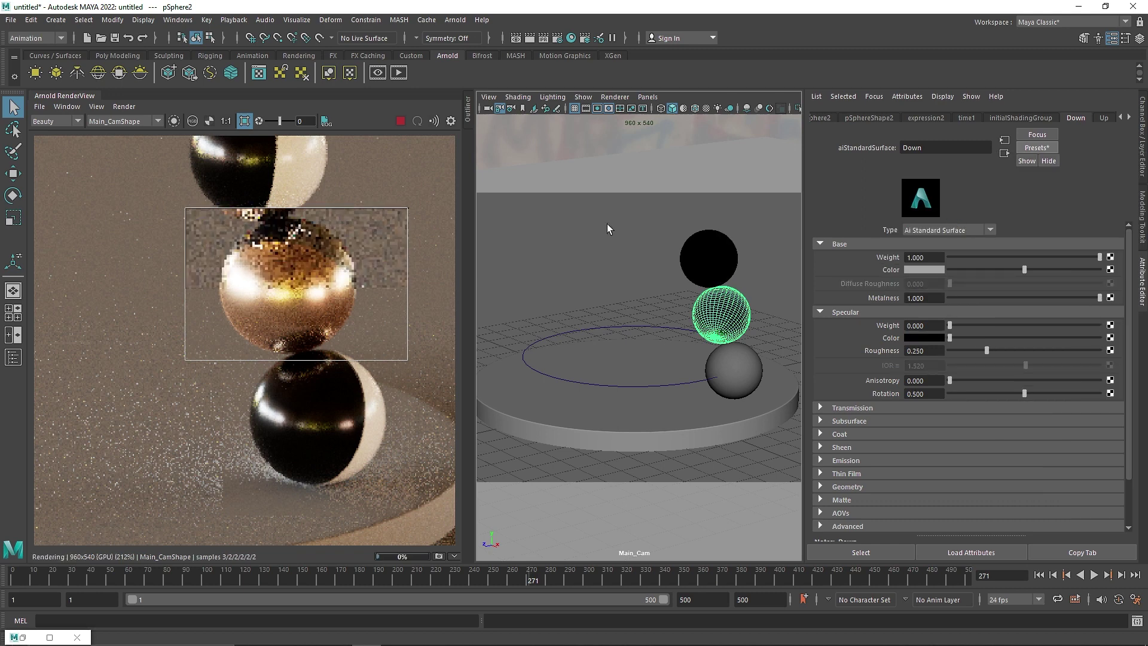
{"action": "left_click", "coordinate": [1036, 148]}
{"action": "mouse_move", "coordinate": [1038, 276]}
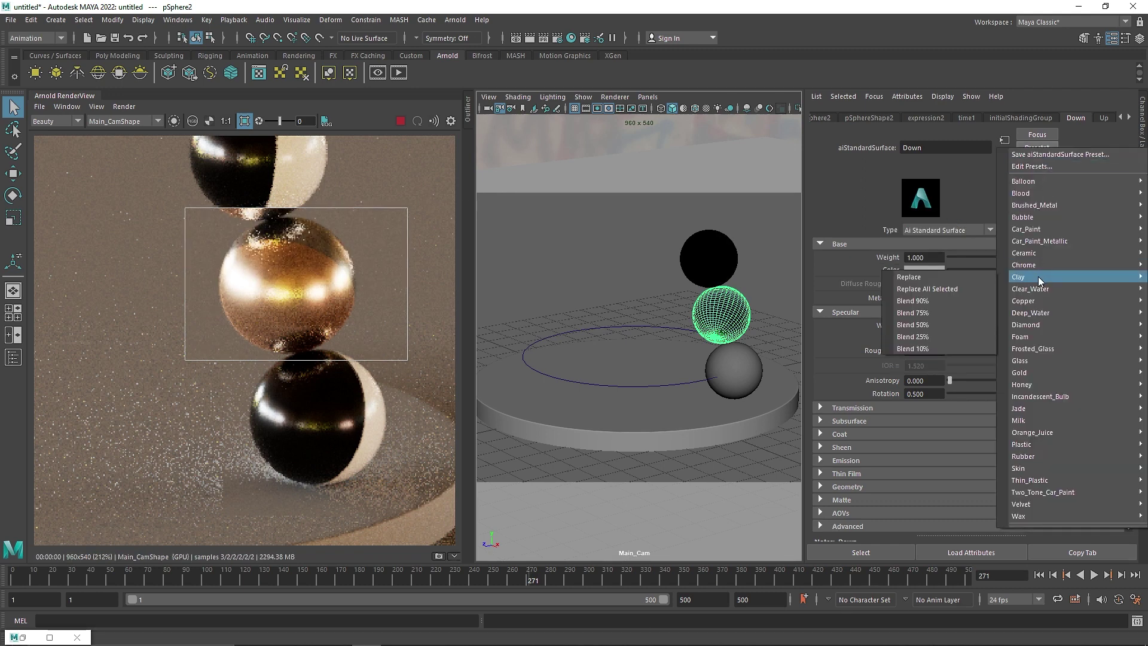
{"action": "left_click", "coordinate": [843, 210]}
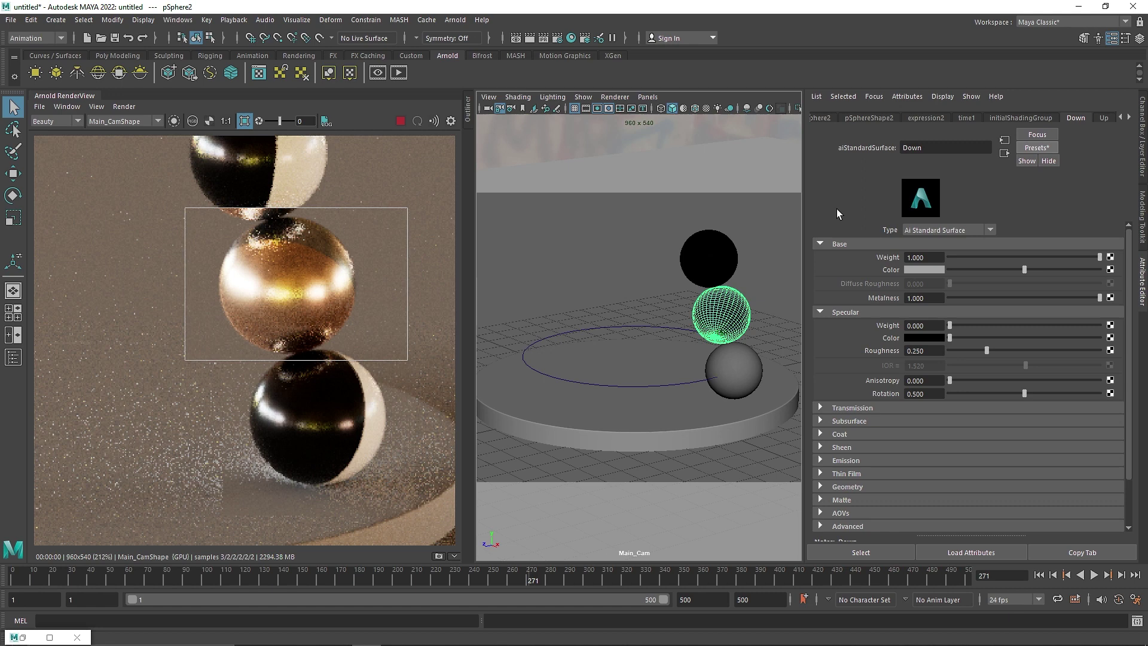